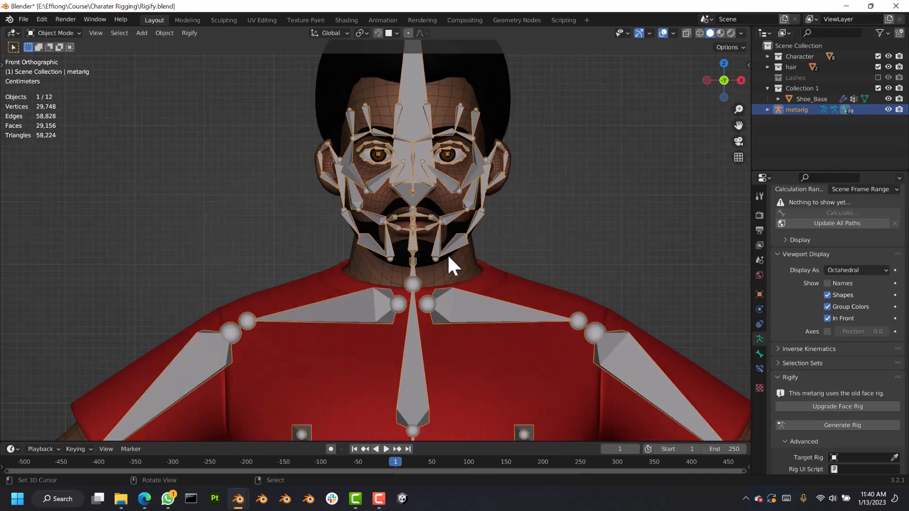
- Examine the metarig's fit against the character from the head down to the foot bones inside the shoe
middle_click_drag(472, 279, 447, 162, "shift")
scroll(448, 214, "down", 4)
middle_click_drag(459, 238, 471, 171, "shift")
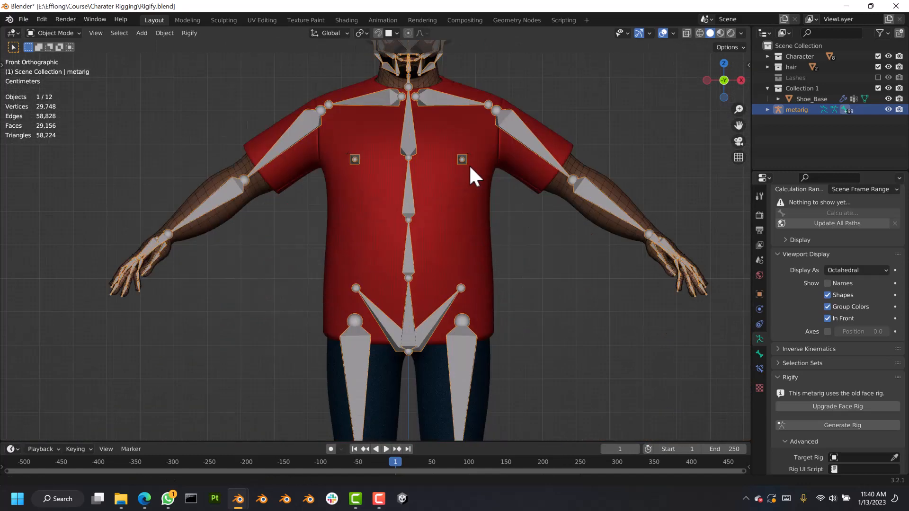
middle_click_drag(478, 282, 479, 167, "shift")
middle_click_drag(480, 302, 476, 177, "shift")
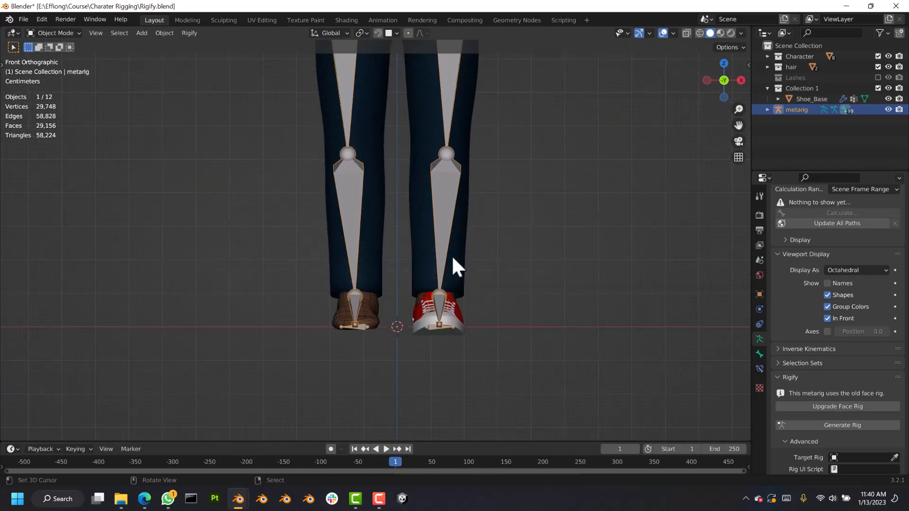
middle_click_drag(452, 255, 419, 276)
scroll(450, 310, "up", 4)
middle_click_drag(457, 313, 539, 321)
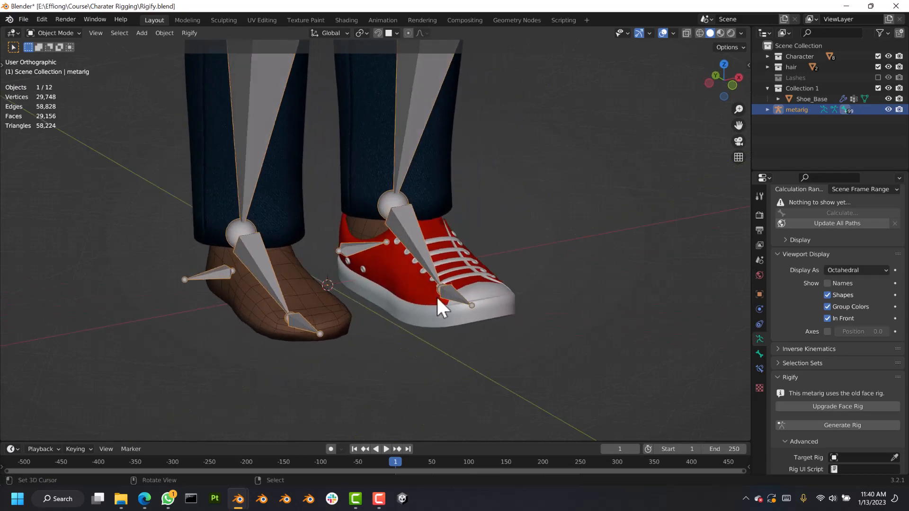
scroll(438, 295, "up", 2)
middle_click_drag(444, 288, 292, 269)
scroll(511, 298, "up", 3)
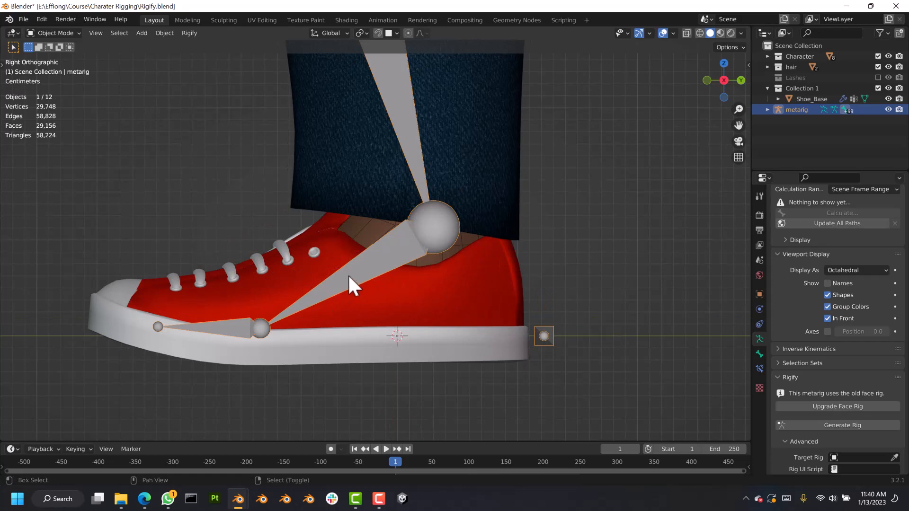
- Put the metarig in Edit Mode and move the left toe bone's tip forward about 0.07 m, just past the shoe's front
middle_click_drag(348, 274, 377, 268, "shift")
key("ctrl+Tab")
left_click(580, 279)
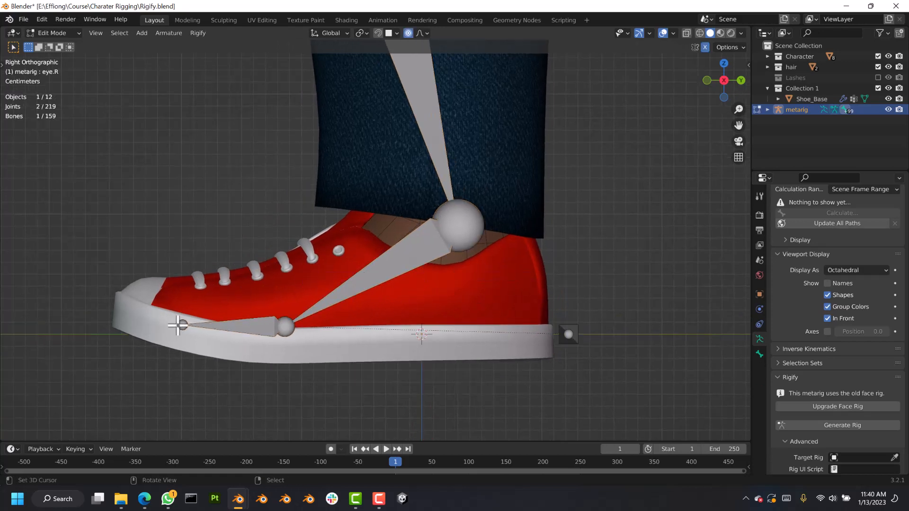
key("g")
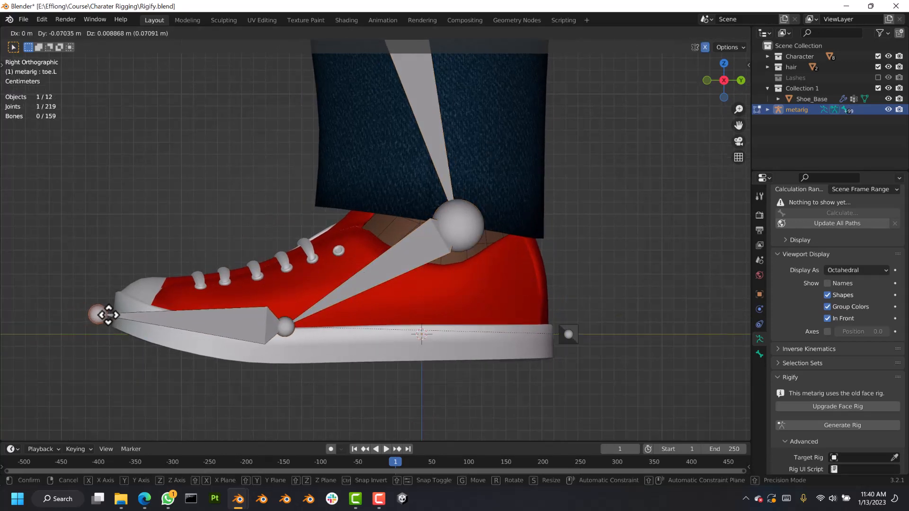
left_click(108, 314)
- Move the left ball-of-foot joint about 0.04 m forward and slightly down, and shift the ankle joint slightly forward
left_click(283, 333)
key("g")
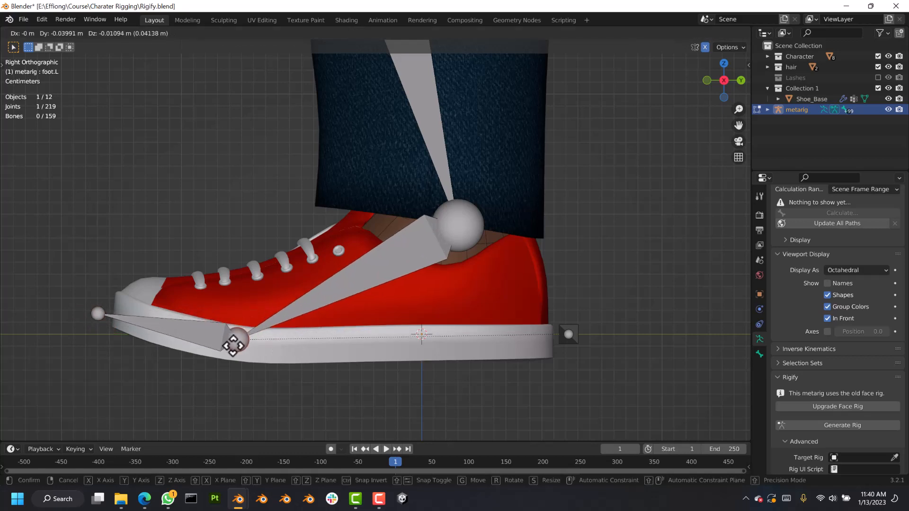
left_click(234, 346)
left_click(459, 229)
key("g")
left_click(451, 231)
- Move the left heel bone about -0.0027 m along the Y axis, closer to the back of the shoe
left_click(569, 335)
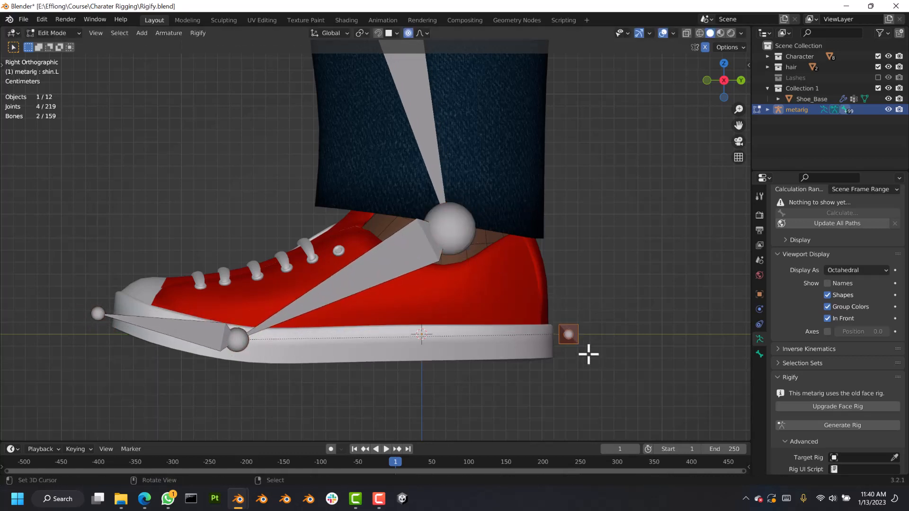
key("g")
key("y")
left_click(582, 354)
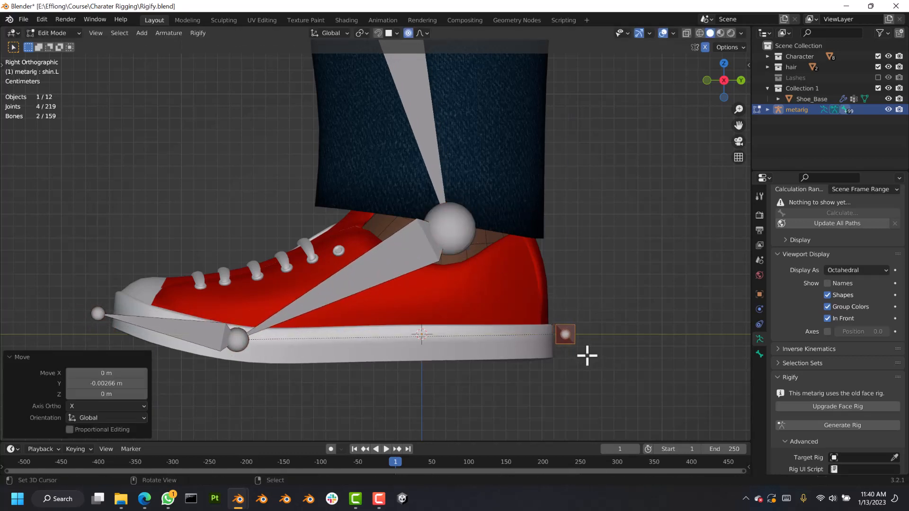
- Inspect the lower-leg, foot and heel bones from the front and at oblique angles to check how they sit in the feet
middle_click_drag(586, 357, 467, 321, "alt")
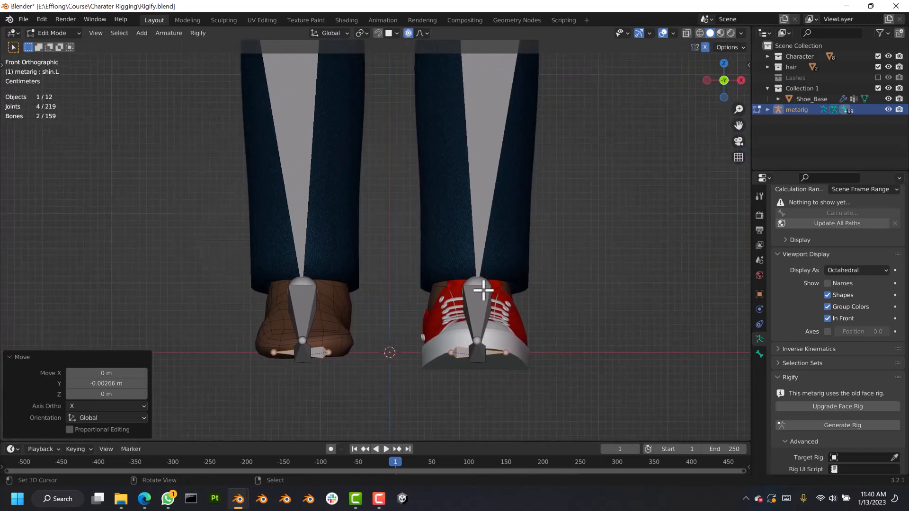
middle_click_drag(454, 272, 411, 376, "shift")
scroll(441, 286, "up", 4)
scroll(457, 212, "down", 4)
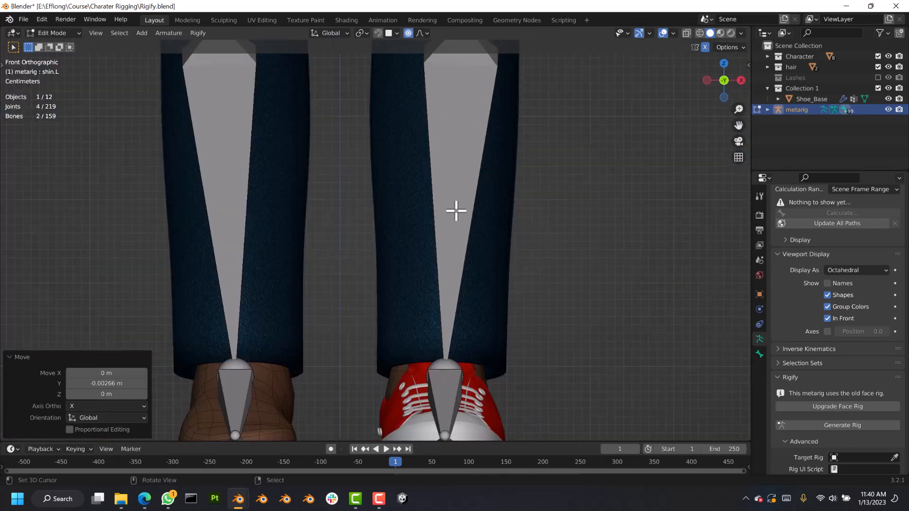
middle_click_drag(460, 187, 457, 272, "shift")
scroll(462, 253, "down", 3)
middle_click_drag(467, 234, 501, 272)
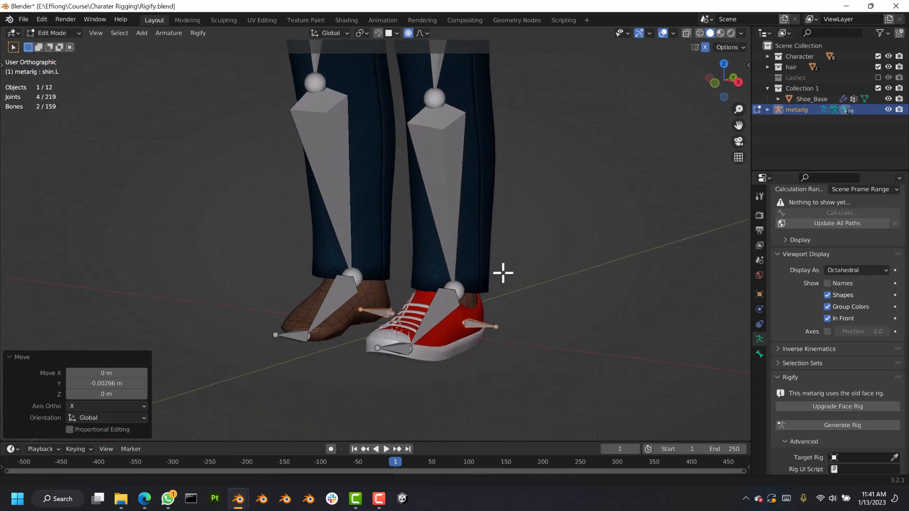
scroll(459, 319, "up", 2)
scroll(474, 298, "up", 1)
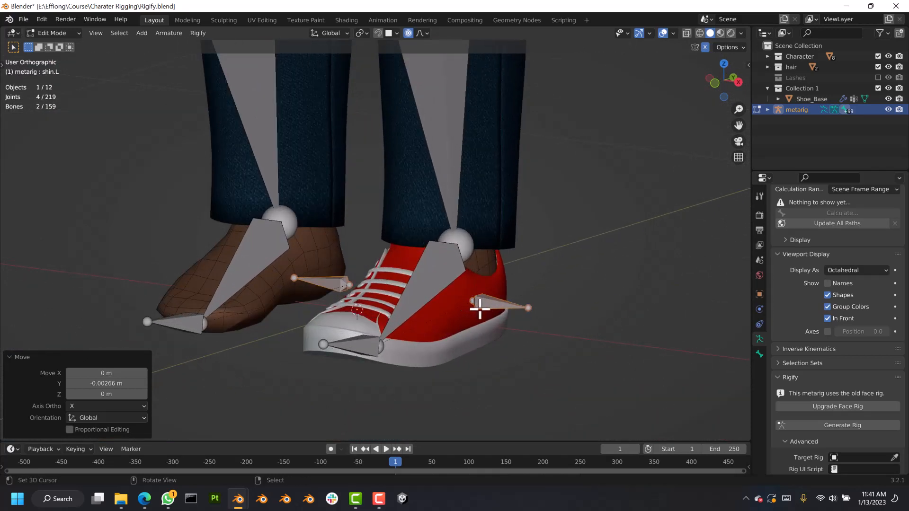
middle_click_drag(490, 305, 535, 281)
scroll(566, 291, "down", 3)
scroll(536, 282, "up", 4)
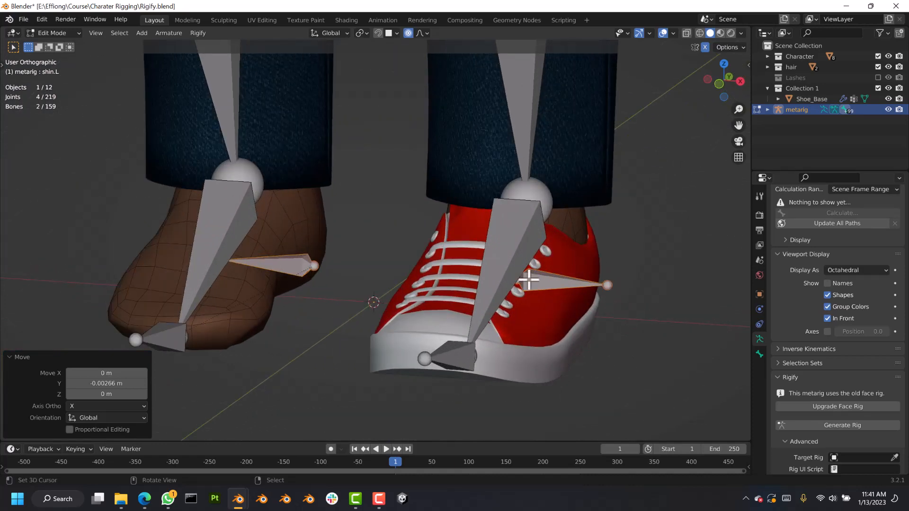
scroll(528, 280, "up", 3)
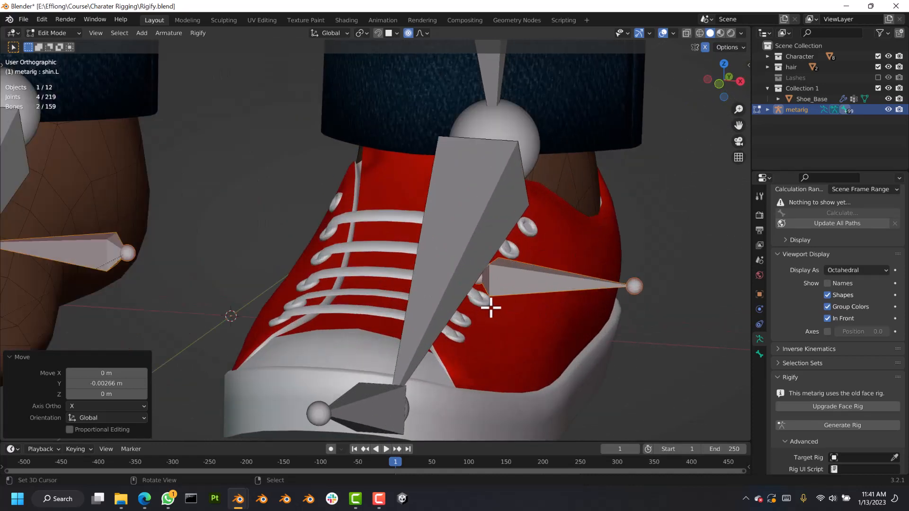
middle_click_drag(503, 311, 548, 284)
scroll(553, 280, "up", 3)
scroll(552, 280, "down", 3)
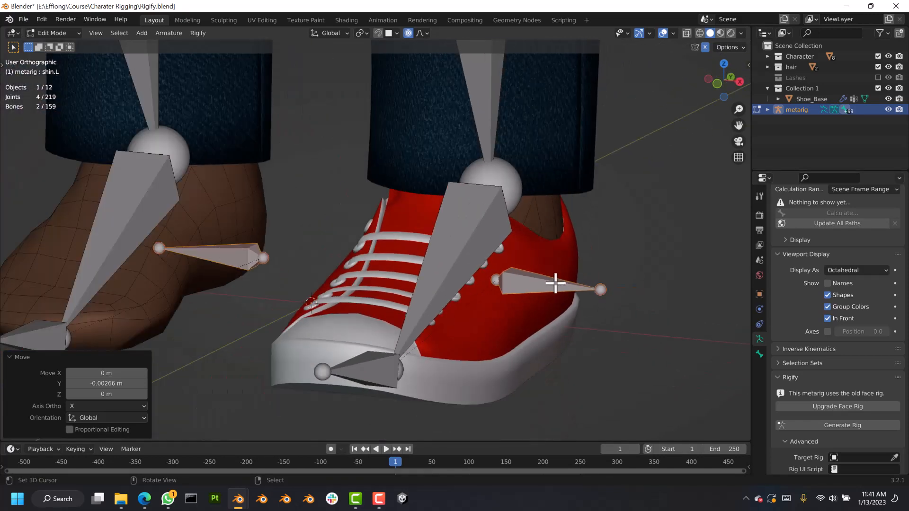
- Review the whole rig on the character and look again at the heel bones across the feet
middle_click_drag(551, 248, 554, 339, "shift")
scroll(542, 322, "down", 6)
middle_click_drag(513, 243, 495, 355, "shift")
scroll(489, 249, "up", 2)
scroll(488, 248, "down", 3)
middle_click_drag(493, 260, 467, 360, "shift")
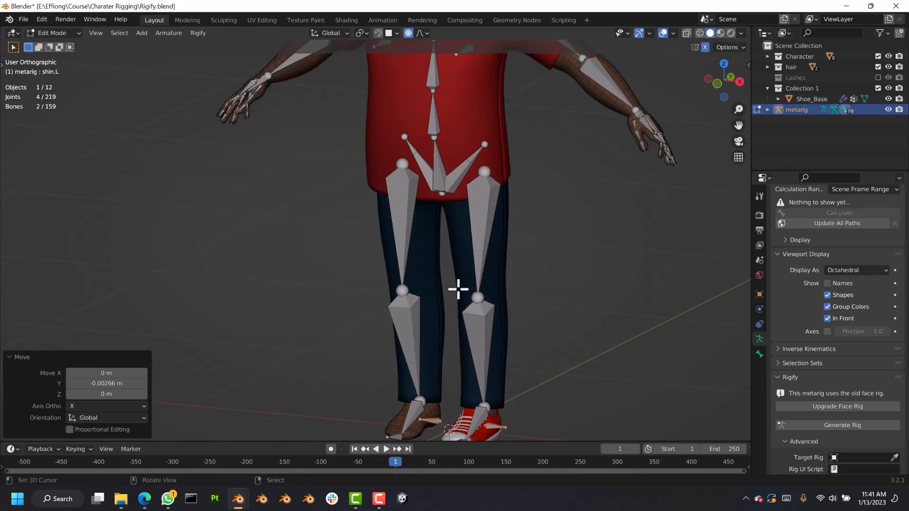
scroll(488, 327, "down", 5)
scroll(455, 265, "up", 6)
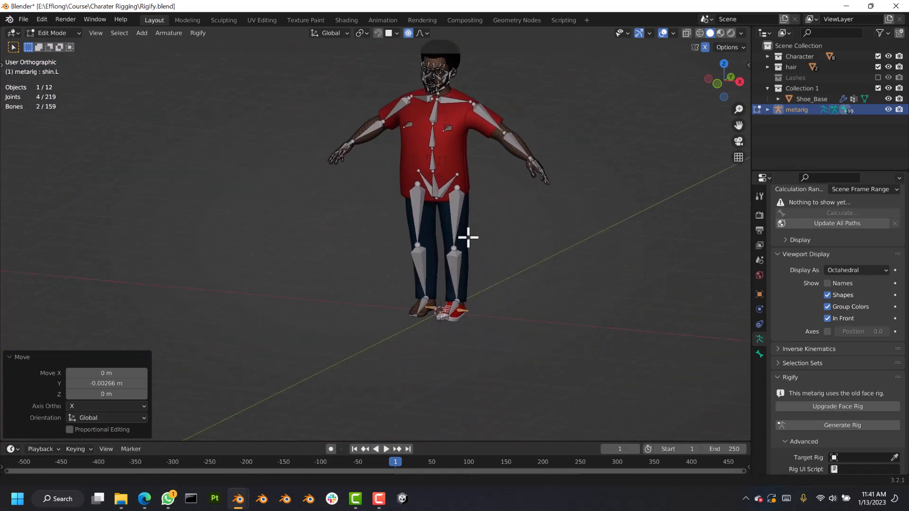
scroll(444, 285, "up", 3)
middle_click_drag(459, 287, 505, 274)
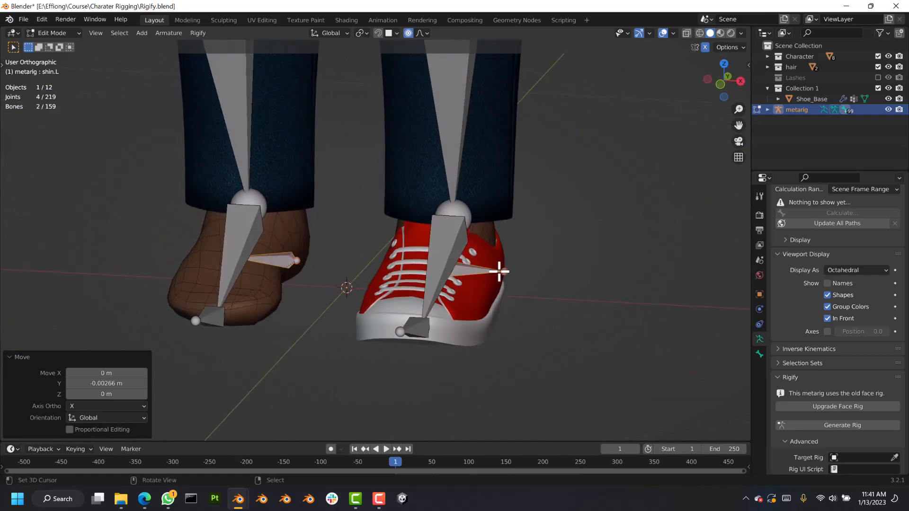
- Return the metarig to Object Mode and check its leg bones in the front view
key("Tab")
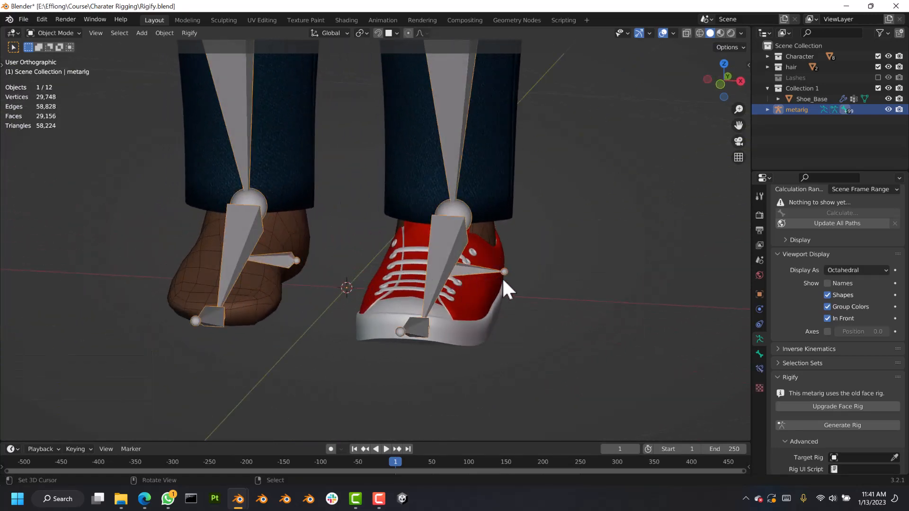
middle_click_drag(503, 279, 431, 316)
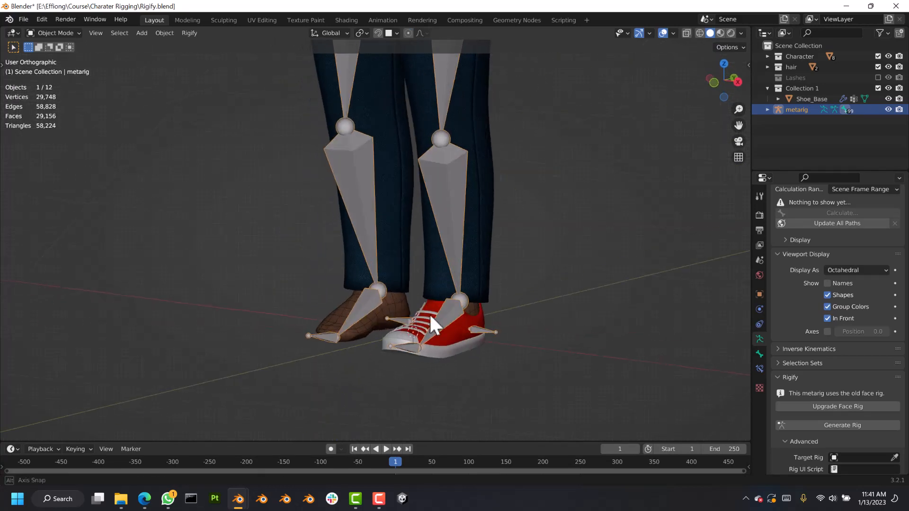
key("KP_1")
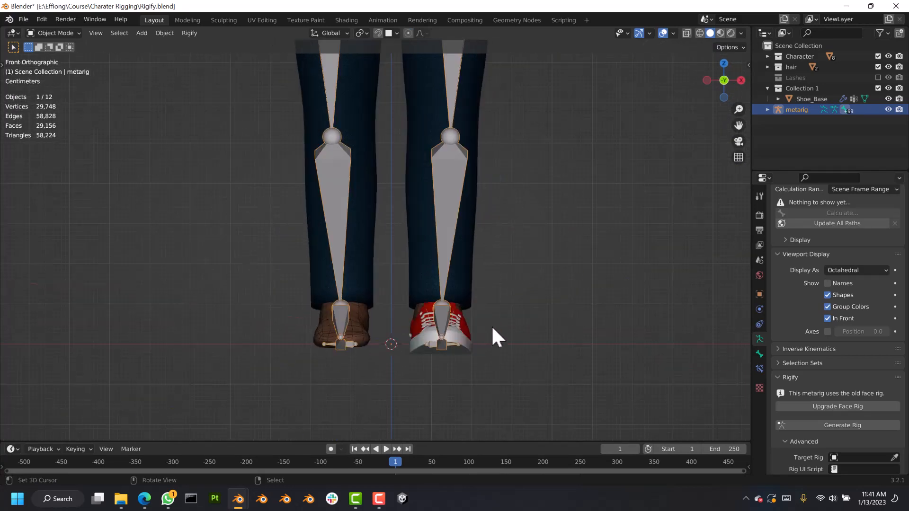
middle_click_drag(455, 250, 460, 262, "shift")
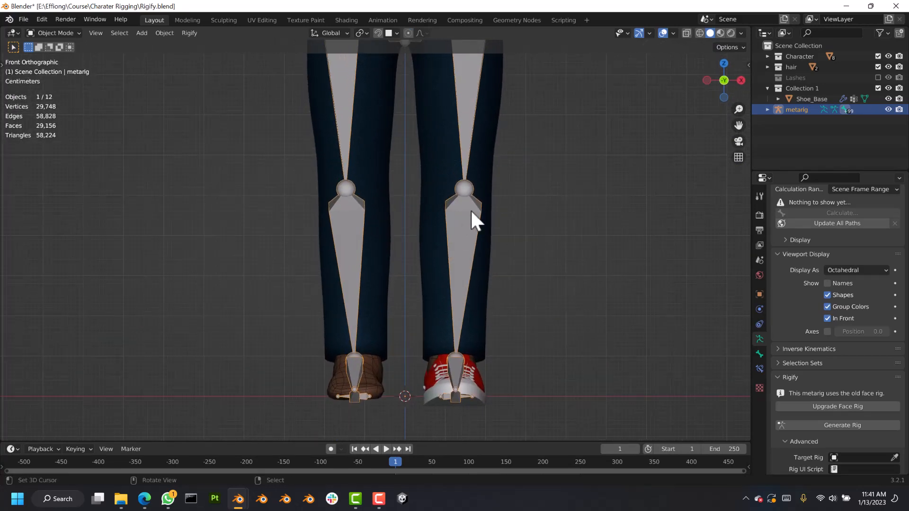
- Select the Shoe_Base object, open it in Edit Mode in the right side view and display the scene as wireframe
middle_click_drag(476, 212, 387, 393)
left_click(471, 393)
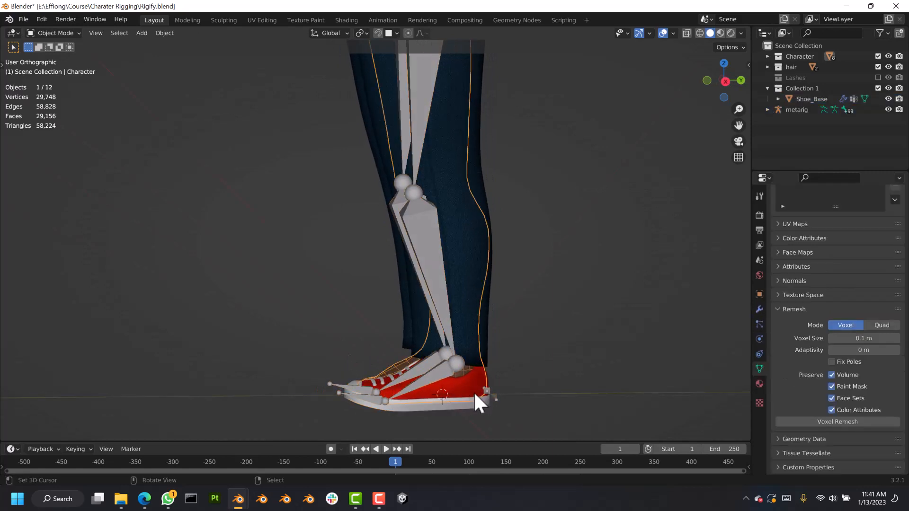
left_click(475, 391)
middle_click_drag(476, 391, 417, 399)
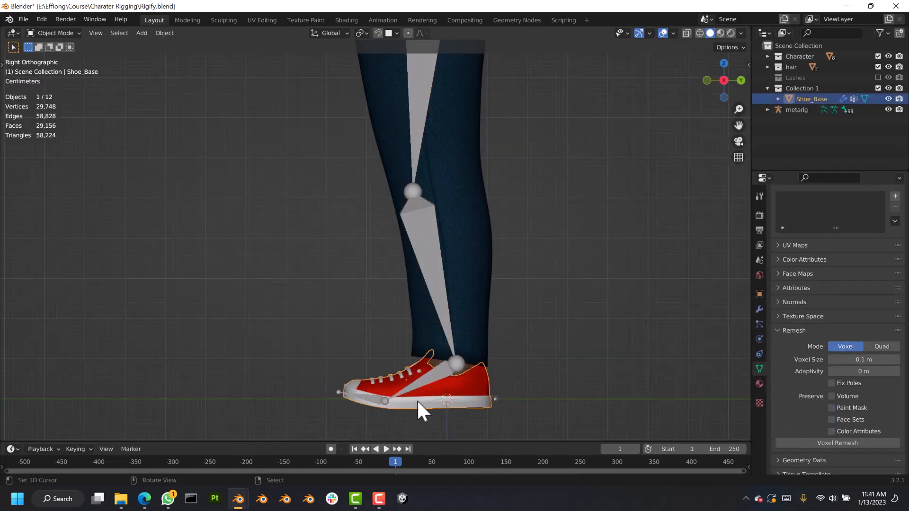
key("ctrl+Tab")
left_click(531, 400)
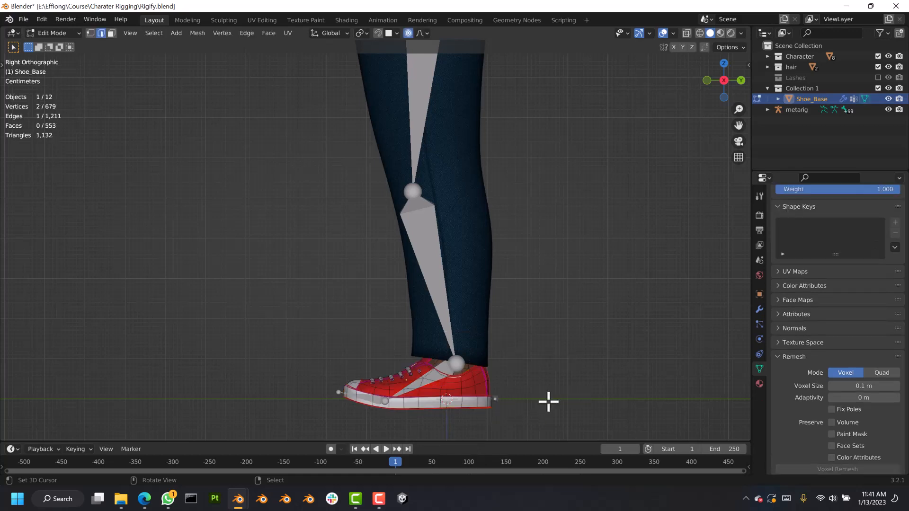
scroll(430, 399, "up", 2)
key("alt+z")
scroll(373, 400, "up", 3)
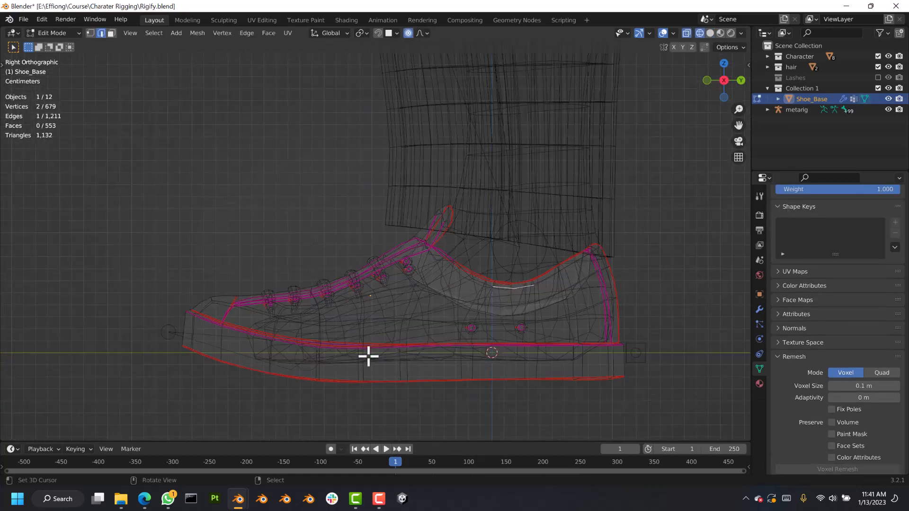
- Return Shoe_Base to Object Mode and move it about 0.023 m along the Y axis
key("ctrl+Tab")
left_click(633, 258)
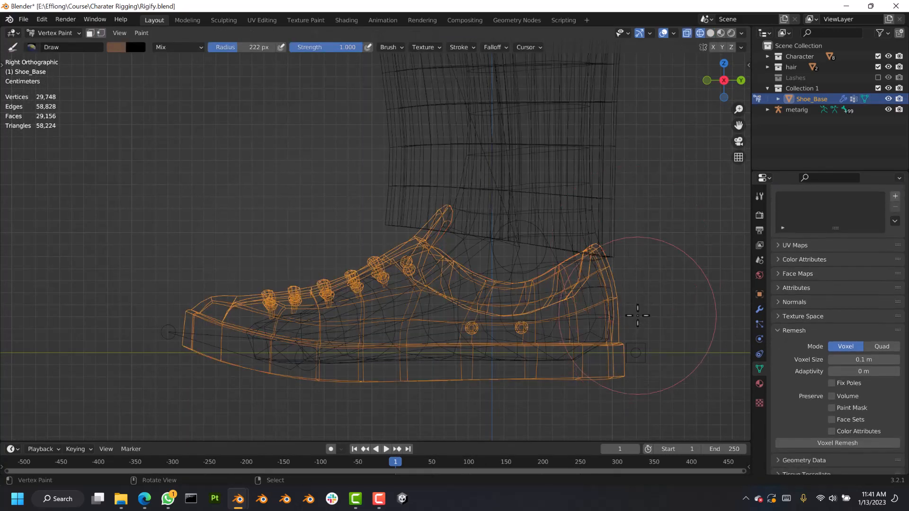
key("ctrl+Tab")
left_click(549, 323)
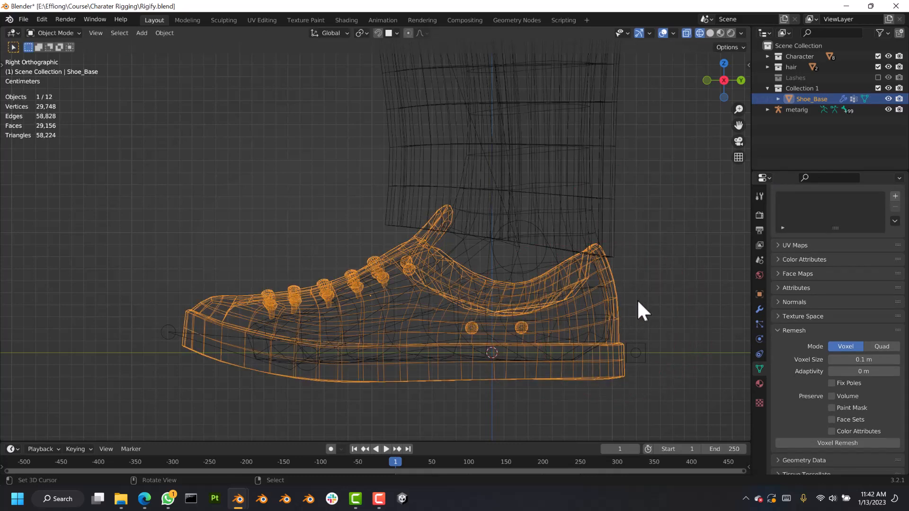
key("g")
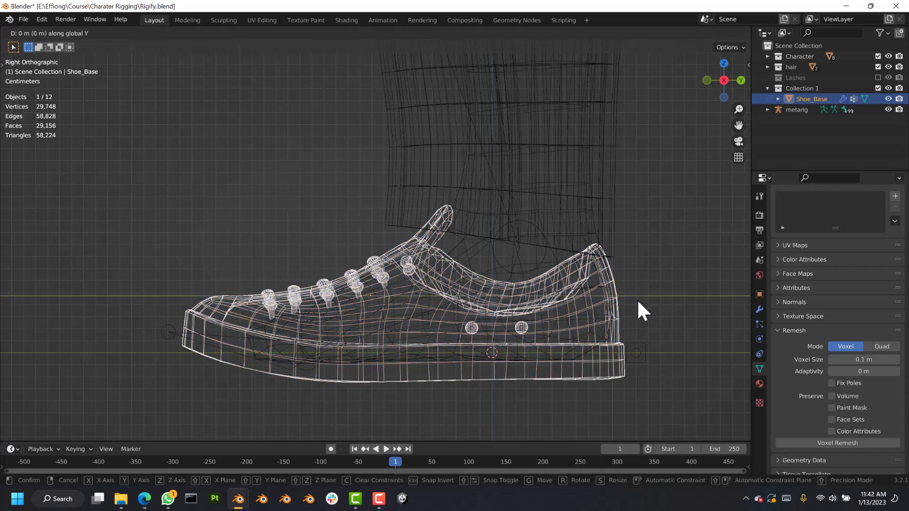
key("y")
left_click(686, 299)
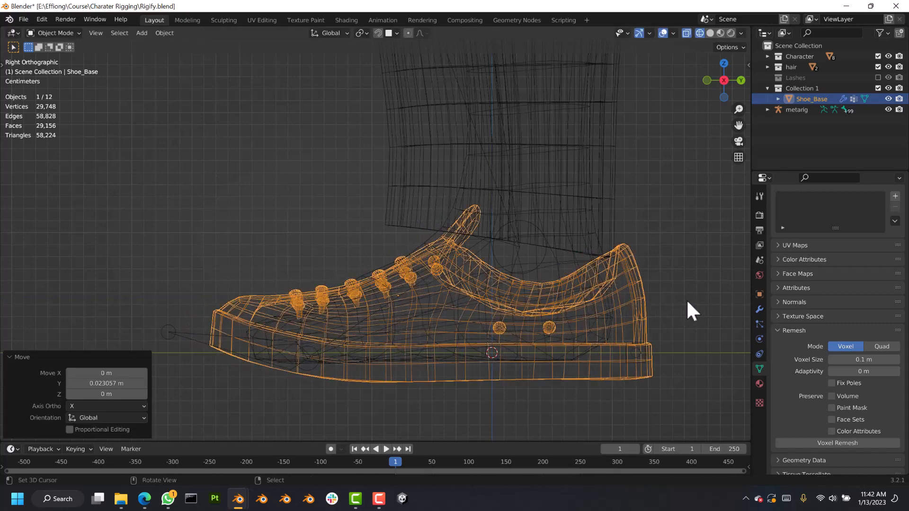
- Scale Shoe_Base along the Y axis to about 0.893 to shorten the shoe
key("s")
key("y")
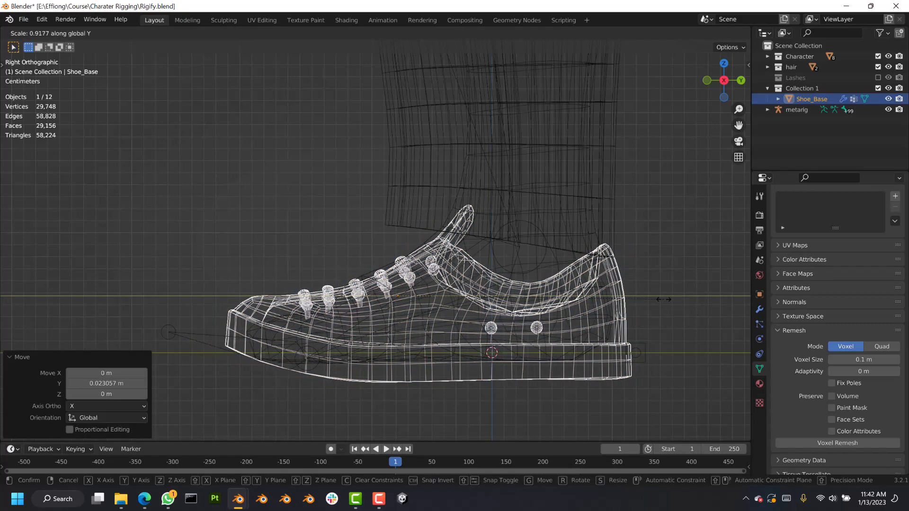
left_click(658, 301)
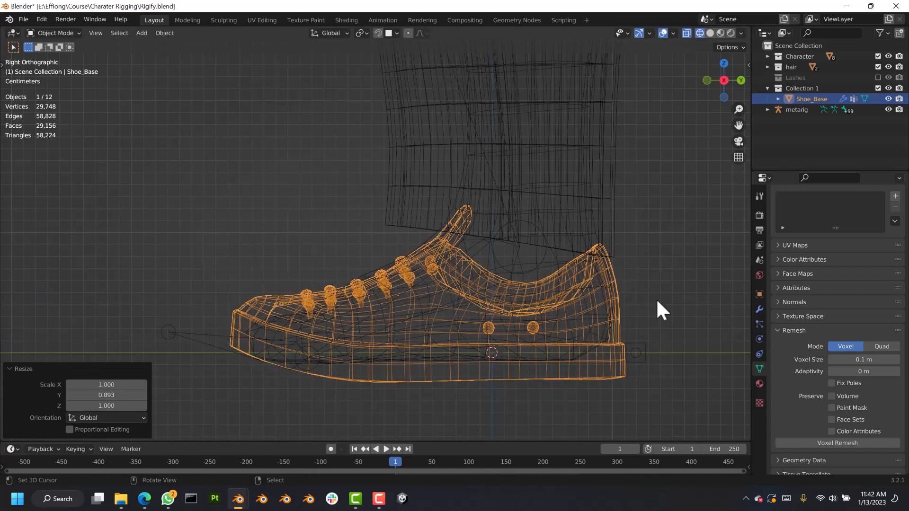
- Nudge Shoe_Base about -0.0009 m along the Y axis and restore solid shading in the viewport
key("g")
key("y")
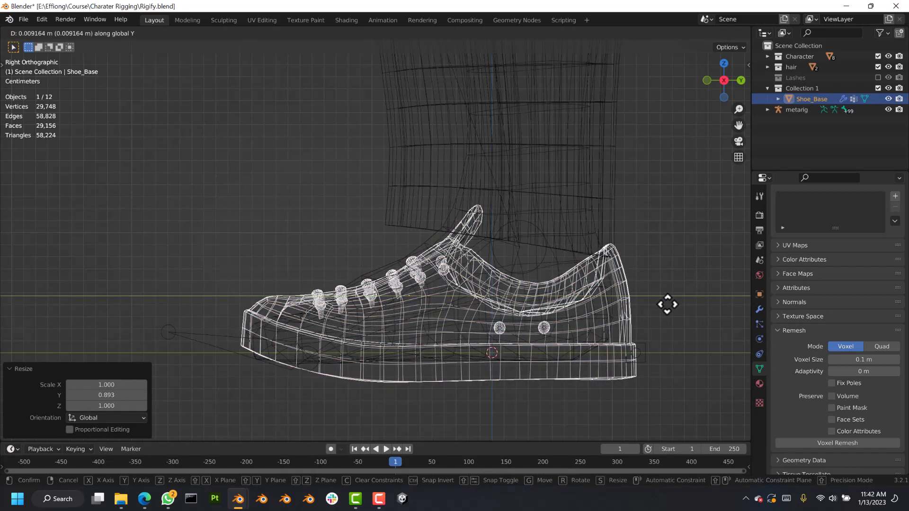
left_click(657, 307)
mouse_move(656, 306)
middle_mouse_down()
mouse_move(595, 302)
mouse_move(604, 306)
middle_mouse_up()
key("shift+z")
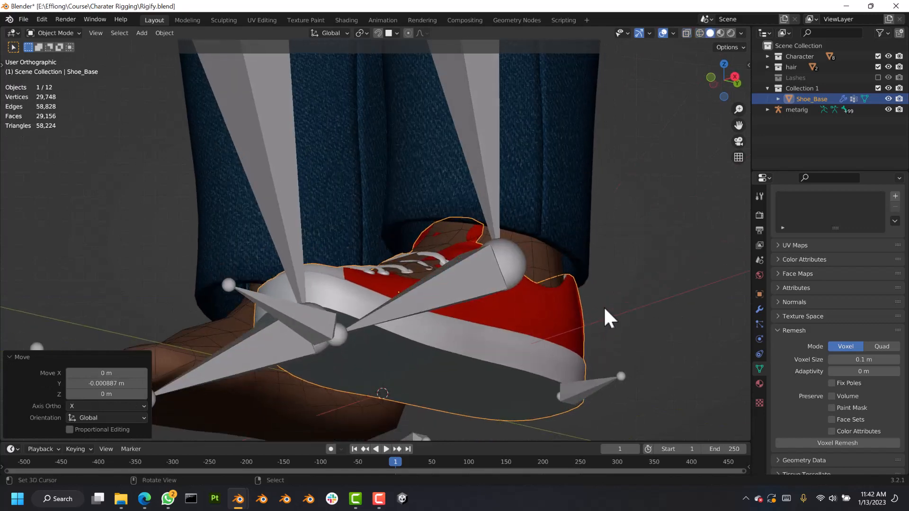
- Move Shoe_Base along the Z axis to align the shoe vertically with the left foot
key("g")
key("z")
left_click(481, 300)
middle_click_drag(481, 301, 493, 314)
- In Edit Mode, raise the laced area of Shoe_Base about 0.014 m and adjust its upper opening and outer side with proportional editing
key("Tab")
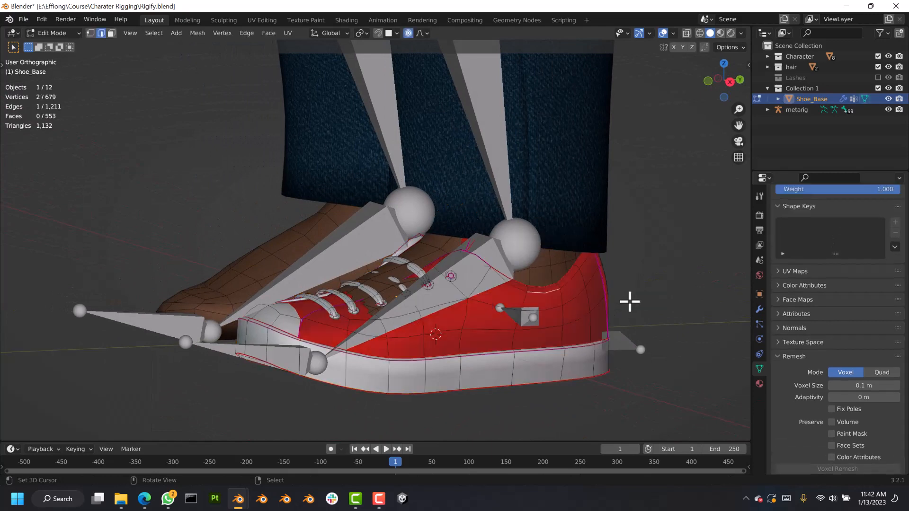
key("g")
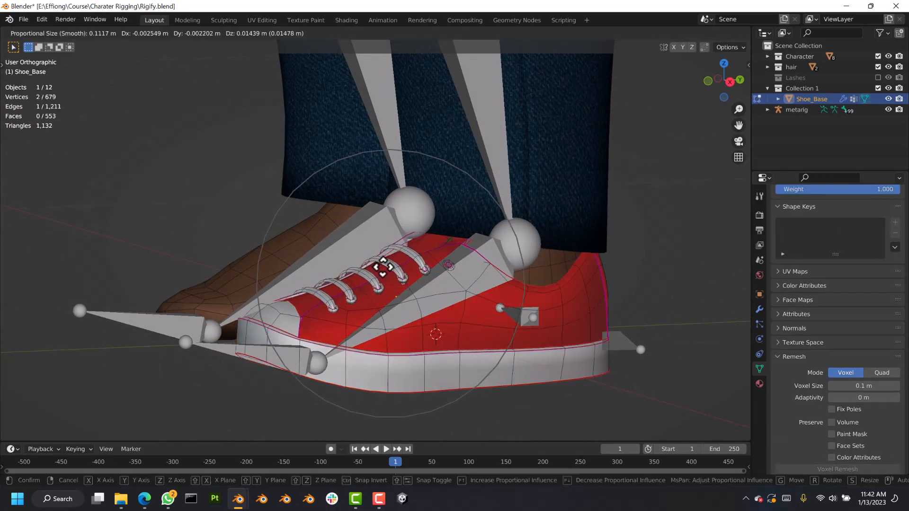
left_click(388, 265)
key("g")
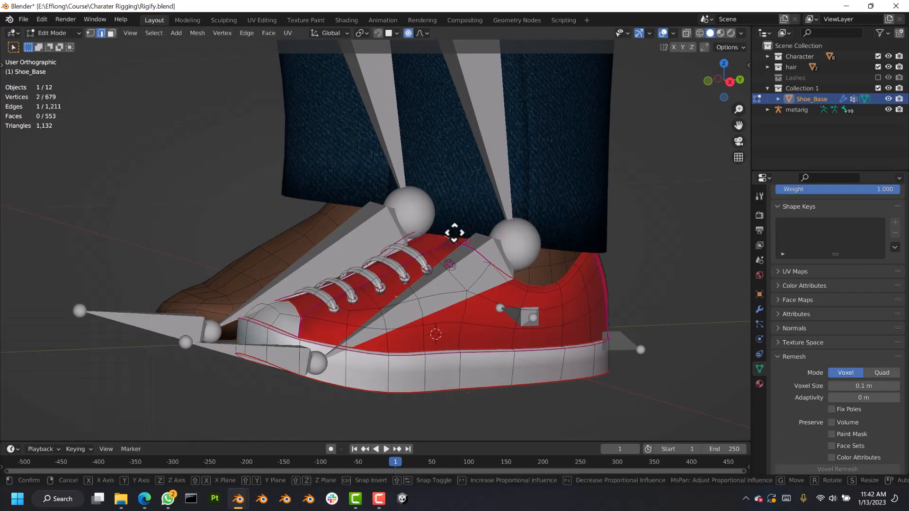
left_click(455, 229)
scroll(493, 245, "up", 1)
middle_click_drag(495, 245, 522, 270)
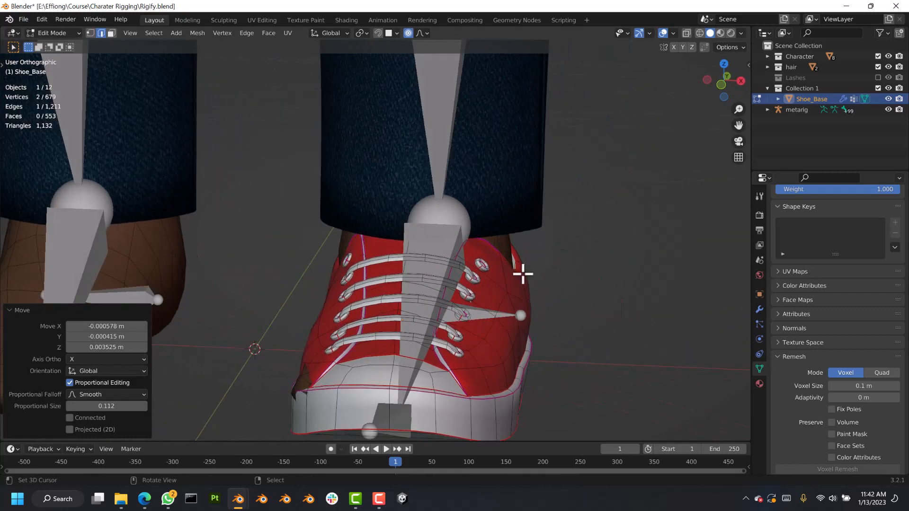
key("g")
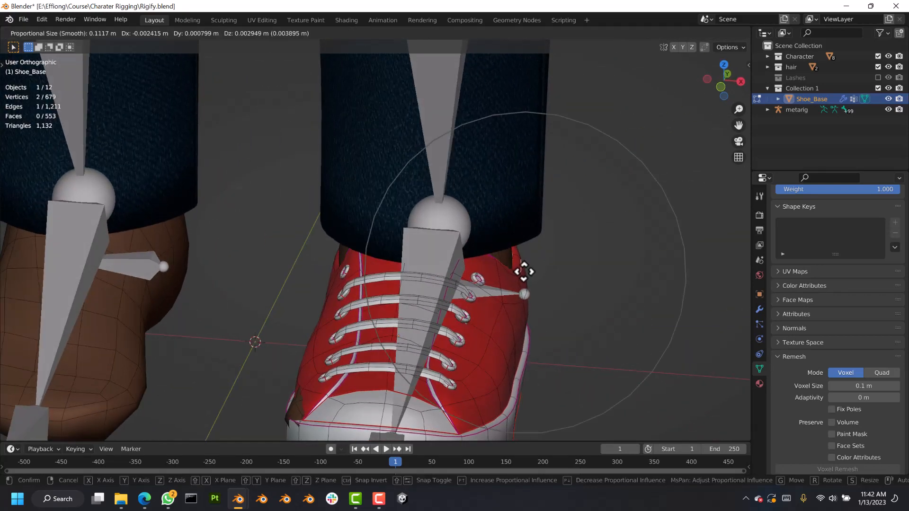
left_click(524, 272)
- Pull the inner toe side of Shoe_Base outward along the X axis to cover the protruding foot, and return to Object Mode
middle_click_drag(415, 270, 435, 265)
middle_click_drag(366, 403, 371, 382, "shift")
right_click(371, 382)
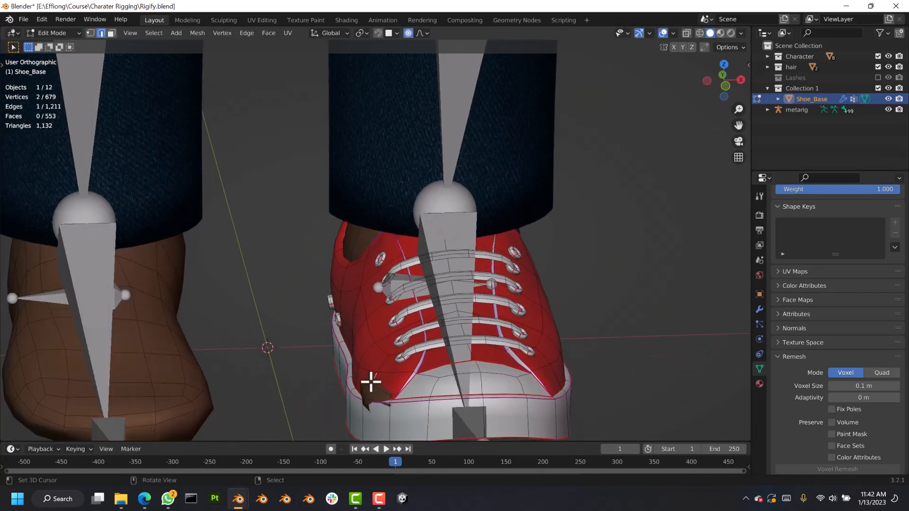
key("g")
key("x")
left_click(357, 382)
middle_click_drag(341, 325, 353, 311)
scroll(353, 311, "down", 3)
key("Tab")
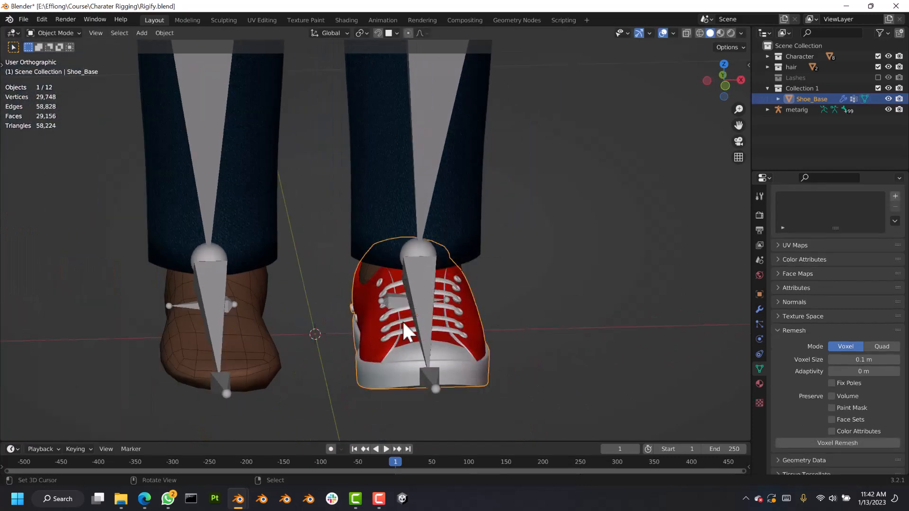
- Edit the metarig in the right side view, moving the ball joint back and the toe tip about 0.051 m along Y to fit the shoe
middle_click_drag(404, 323, 486, 177)
right_click(436, 308)
key("KP_3")
key("ctrl+Tab")
left_click(388, 317)
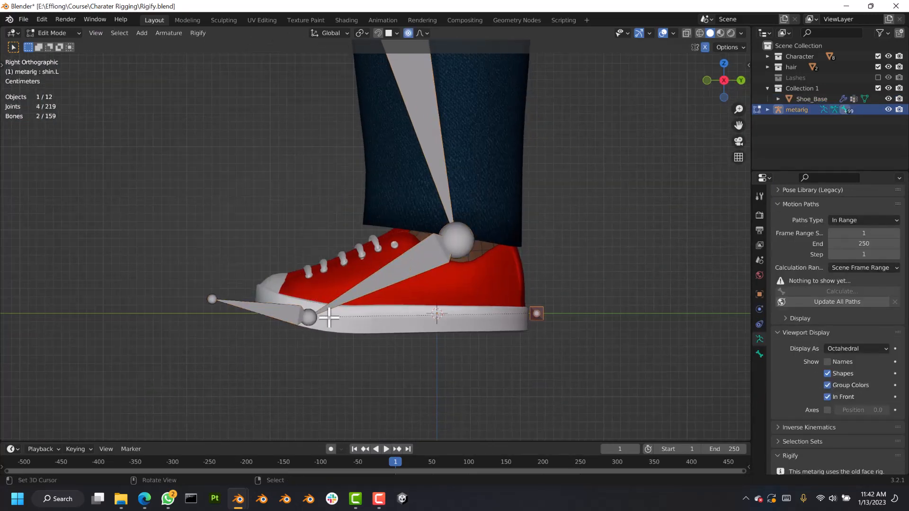
left_click_drag(322, 317, 354, 315)
left_click_drag(212, 299, 248, 298)
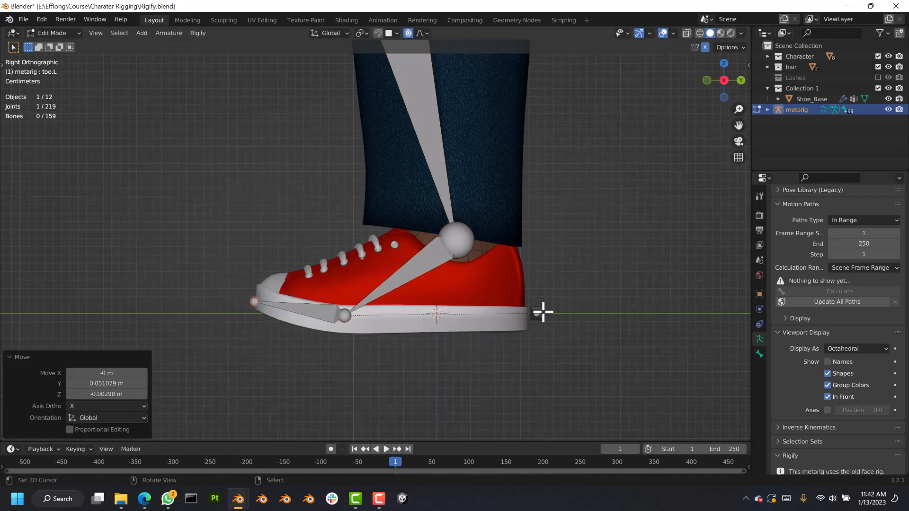
- Select the heel bones, check the foot bones against the shoe in the front view, and return the metarig to Object Mode
left_click_drag(534, 314, 552, 325)
middle_click_drag(546, 314, 447, 320)
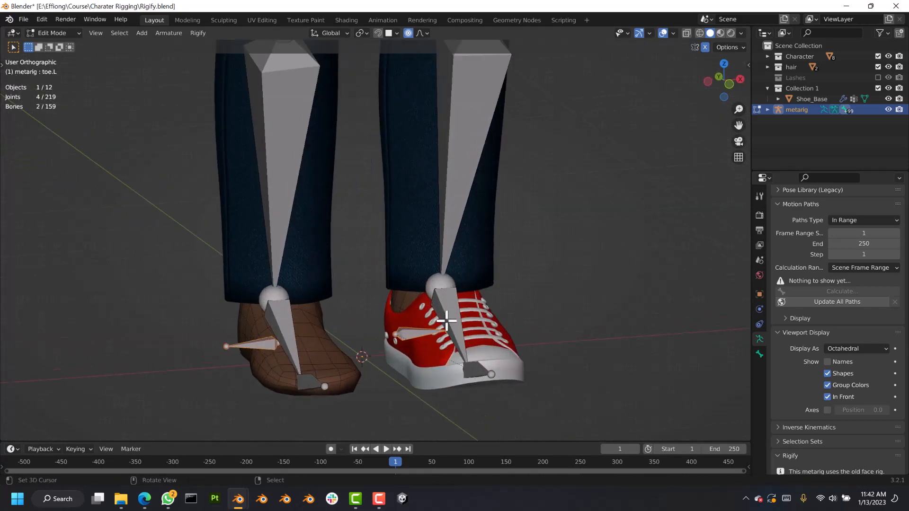
scroll(446, 321, "up", 1)
key("KP_1")
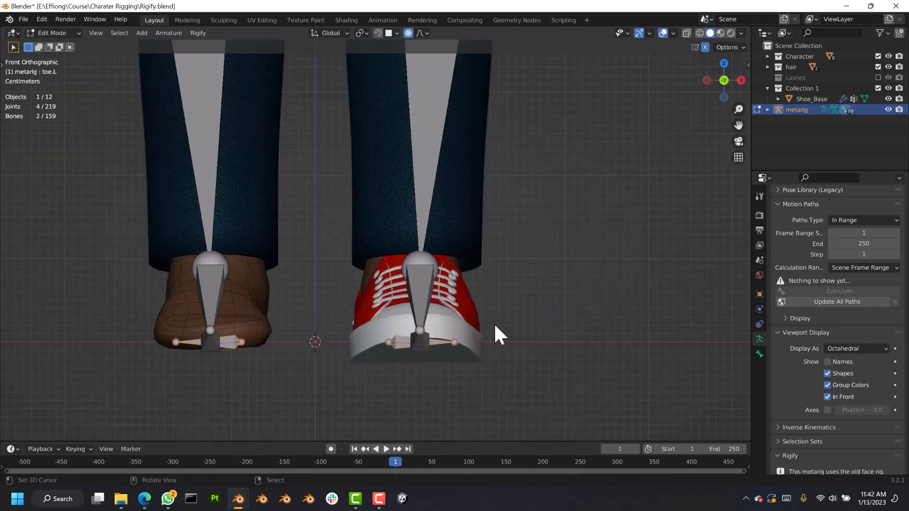
key("z")
left_click(351, 321)
key("z")
left_click(521, 256)
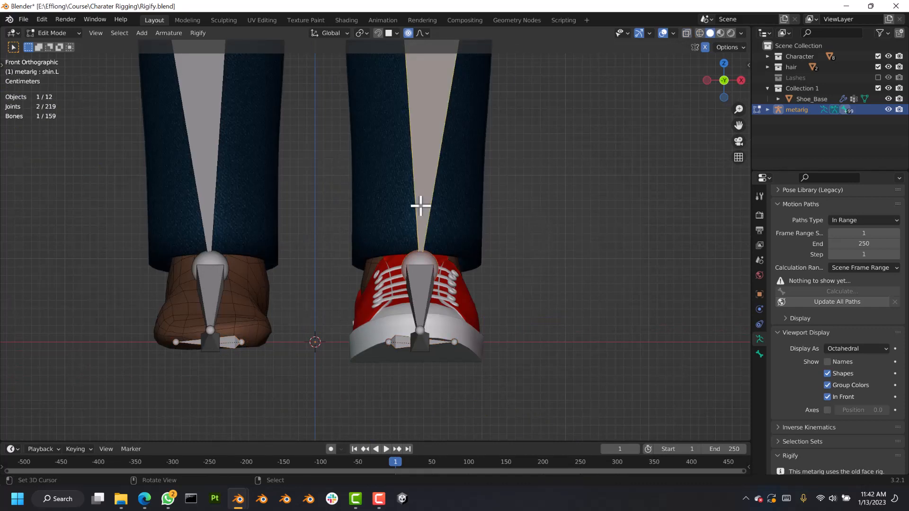
key("Tab")
- Examine the fit of the shoe and the foot bones from the front and from the side
scroll(429, 218, "down", 3)
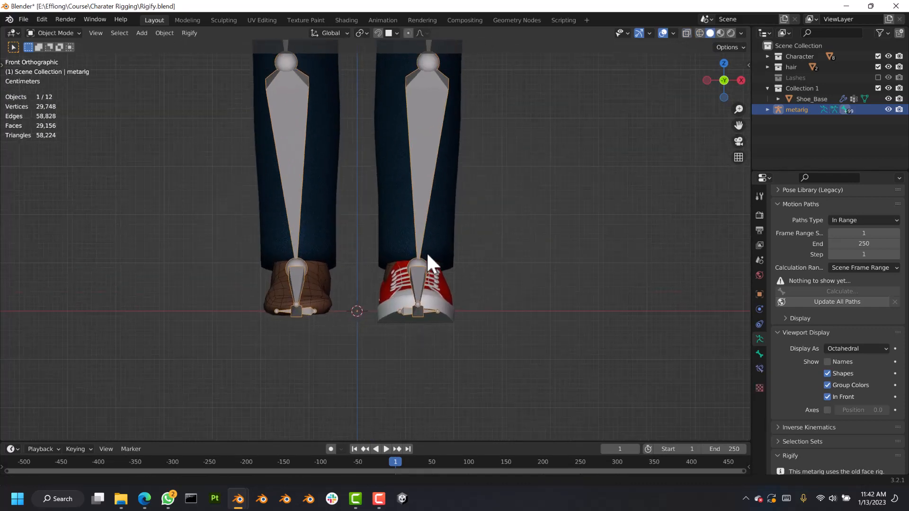
middle_click_drag(426, 251, 453, 325)
scroll(435, 285, "up", 3)
scroll(447, 288, "up", 2)
scroll(422, 289, "up", 3)
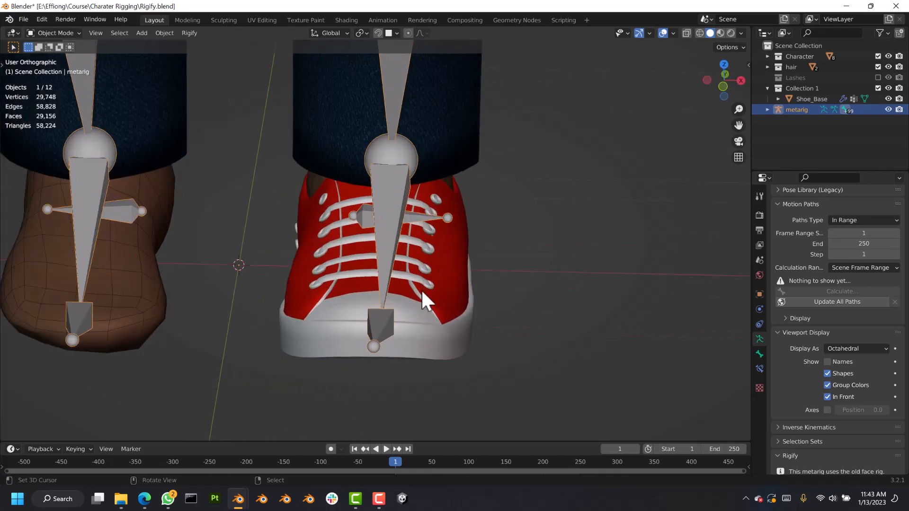
middle_click_drag(422, 289, 451, 275)
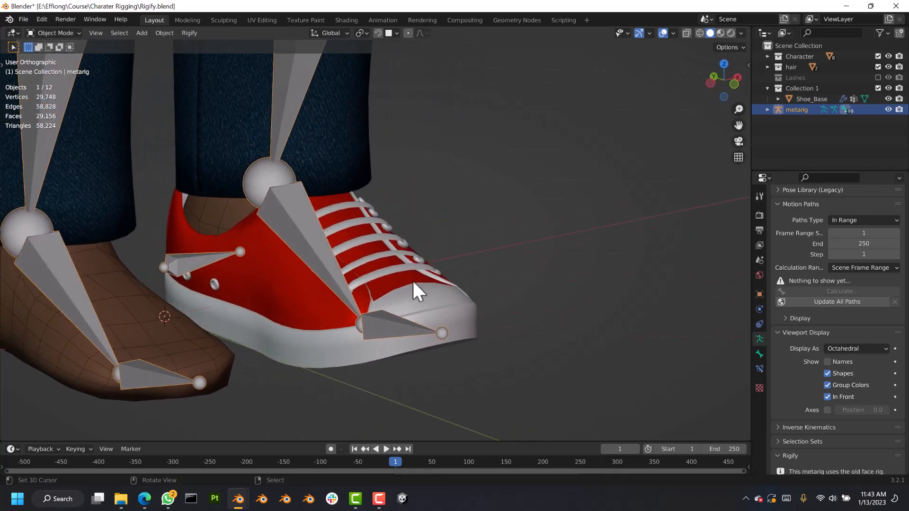
key("KP_1")
scroll(411, 302, "down", 2)
middle_click_drag(418, 310, 383, 330, "shift")
scroll(393, 317, "up", 2)
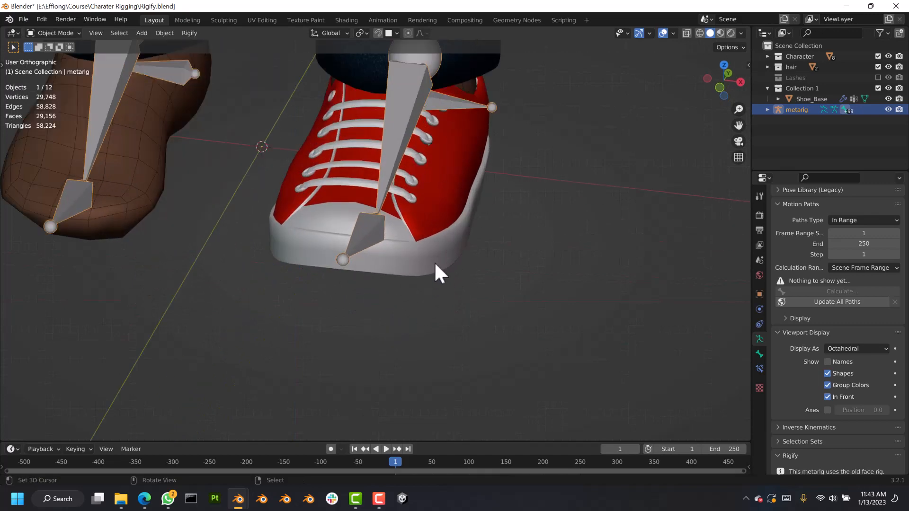
middle_click_drag(406, 223, 453, 306, "shift")
key("KP_1")
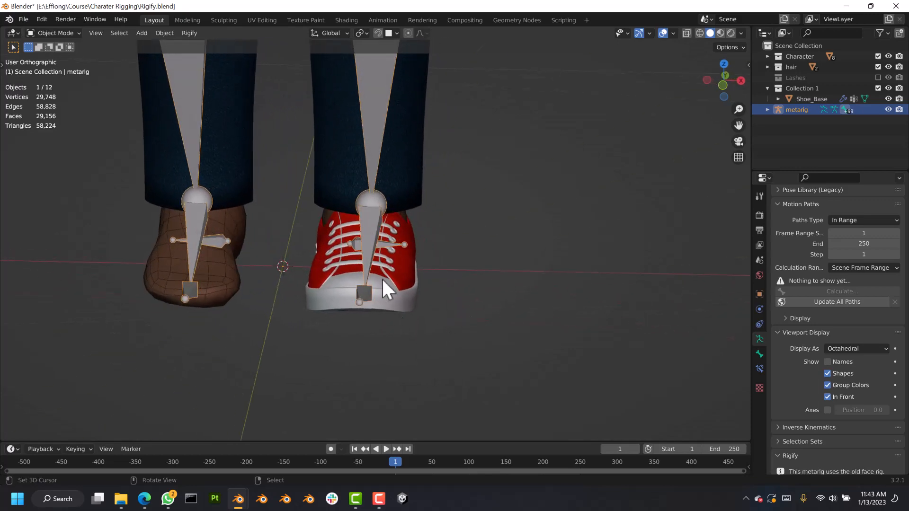
middle_click_drag(383, 280, 409, 336)
key("KP_1")
- Inspect the metarig's alignment along the torso, arms and face in the front view
scroll(350, 186, "down", 3)
middle_click_drag(385, 168, 362, 280, "shift")
scroll(362, 280, "up", 1)
scroll(469, 154, "up", 1)
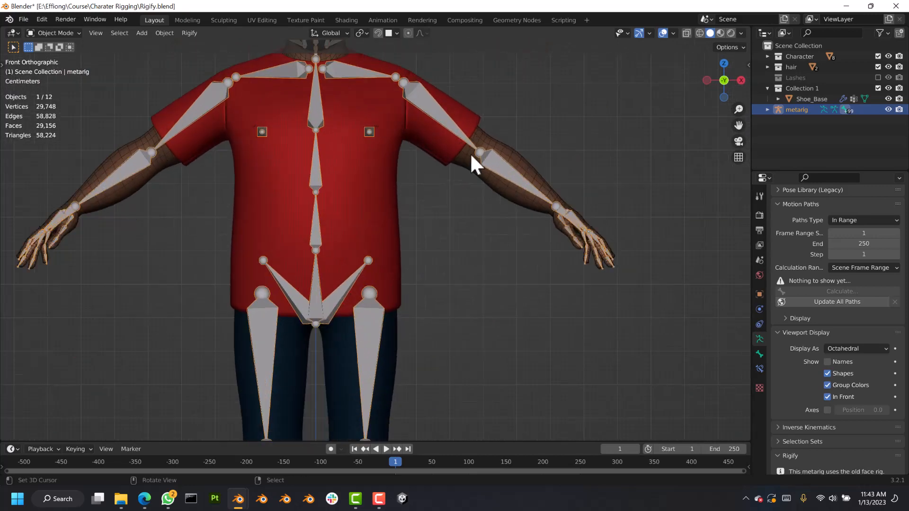
scroll(470, 155, "up", 1)
middle_click_drag(468, 166, 504, 306, "shift")
scroll(402, 194, "up", 3)
scroll(403, 193, "down", 4)
middle_click_drag(435, 251, 455, 302, "shift")
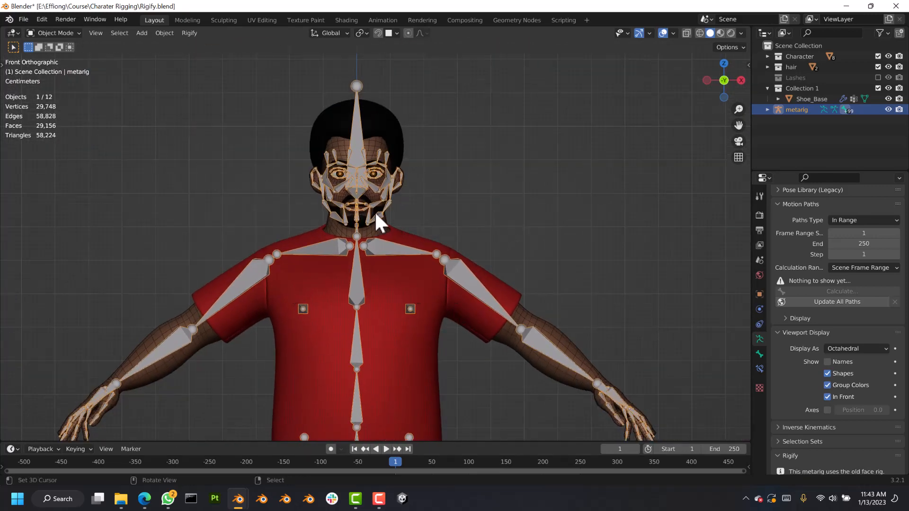
scroll(376, 214, "up", 3)
middle_click_drag(390, 203, 407, 228, "shift")
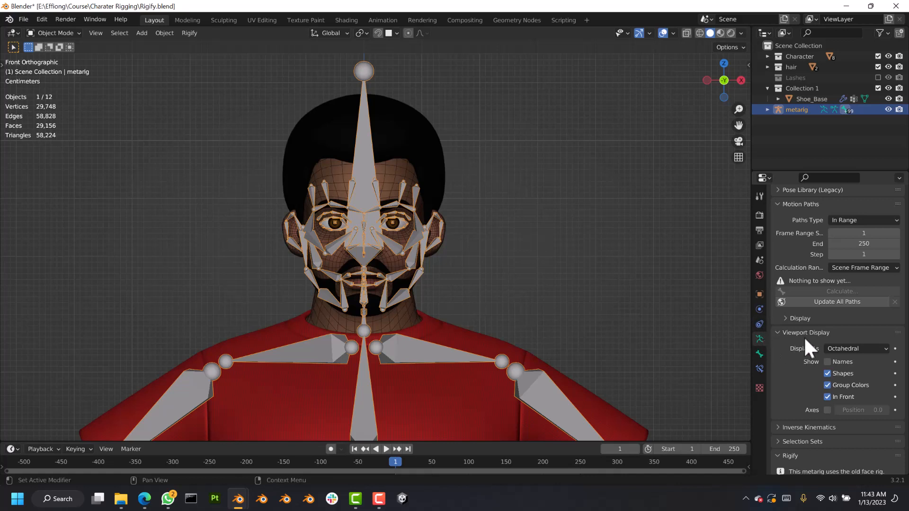
- Upgrade the metarig's old face rig with Rigify and confirm the upgrade
scroll(839, 308, "down", 8)
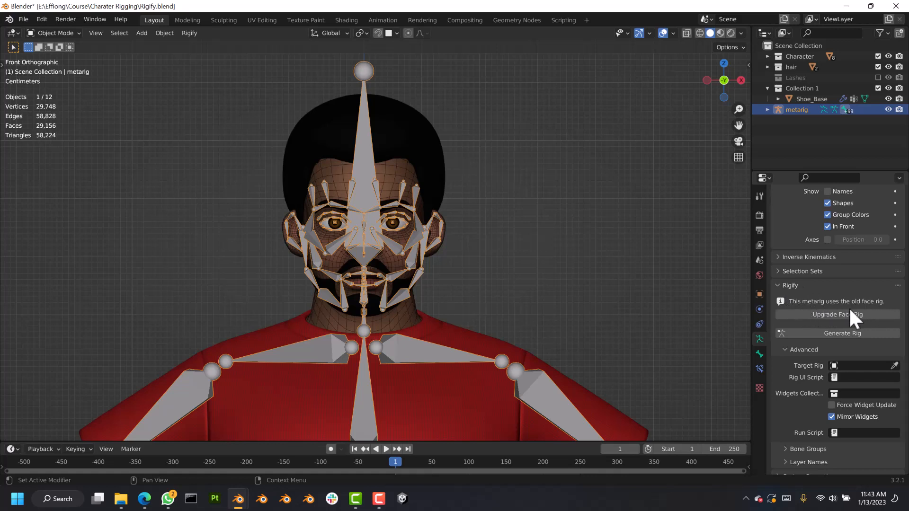
left_click(825, 314)
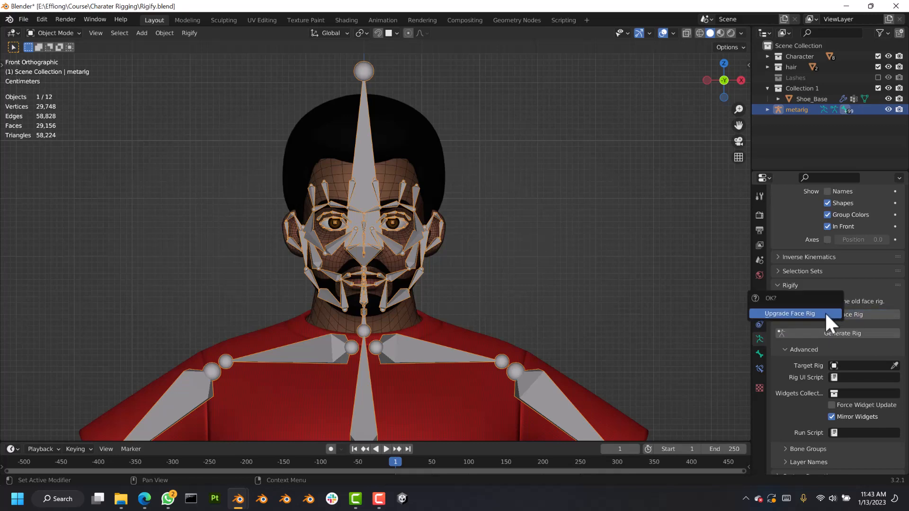
left_click(814, 312)
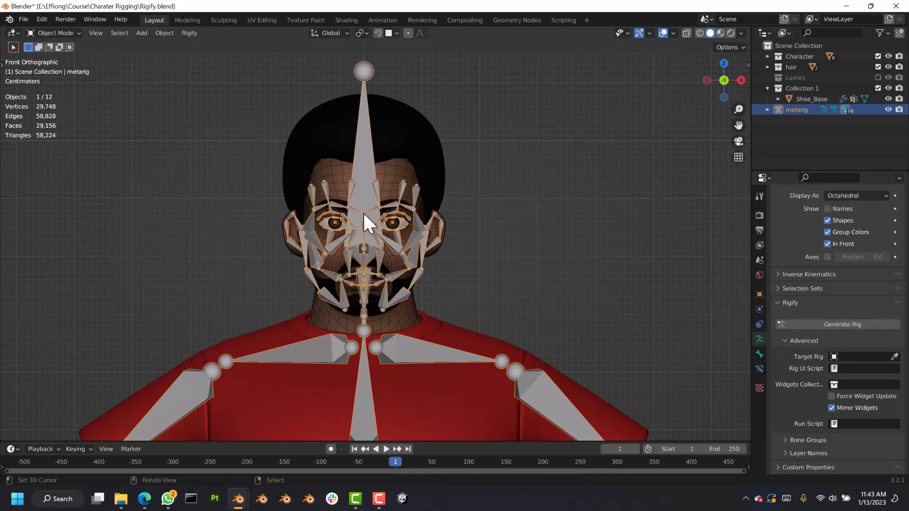
- Generate the Rigify control rig from the metarig and look over its controls on the upper body and face
middle_click_drag(349, 263, 324, 245)
middle_click_drag(313, 200, 496, 257)
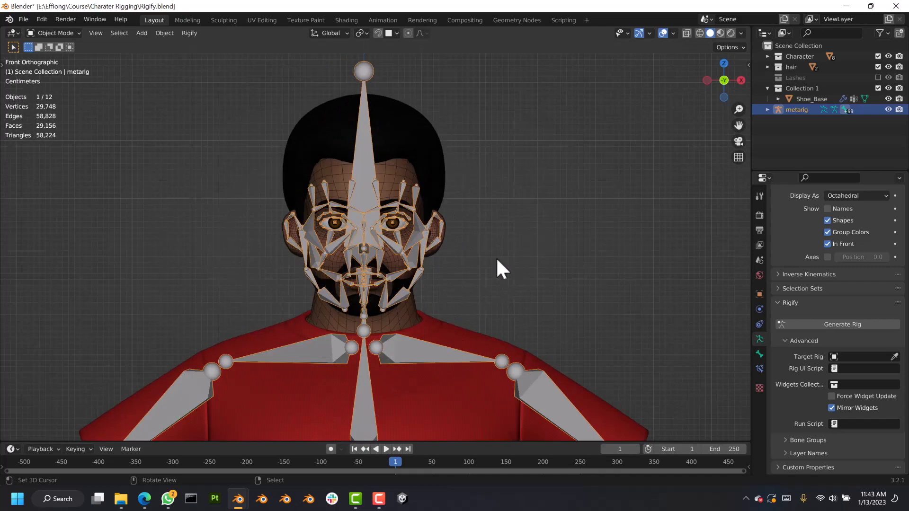
left_click(846, 323)
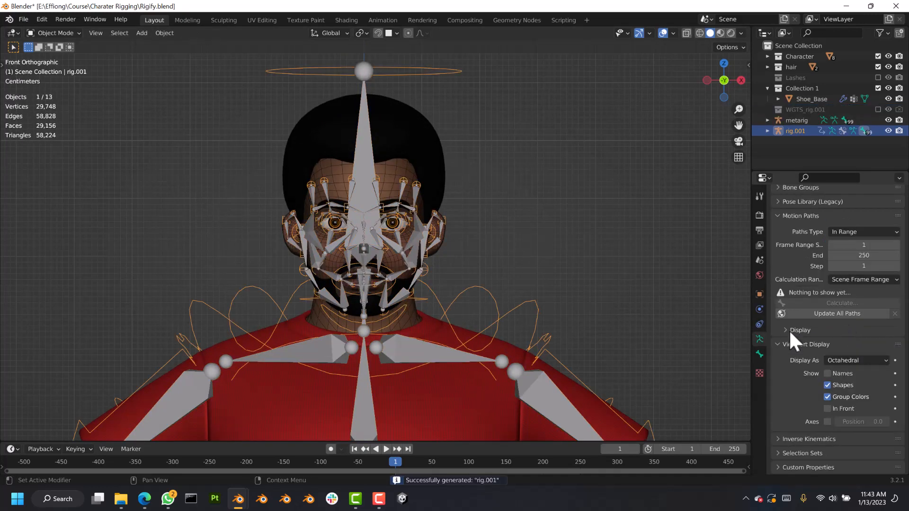
scroll(456, 245, "down", 4)
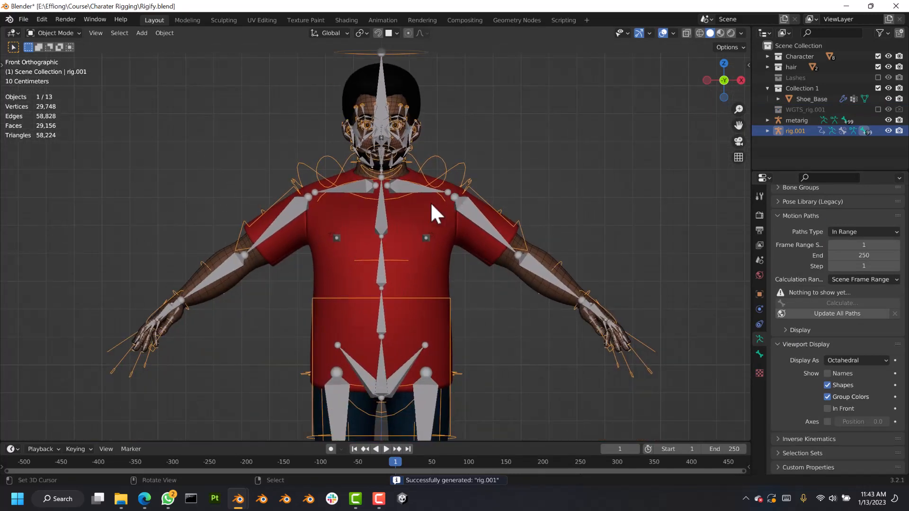
scroll(428, 190, "up", 5)
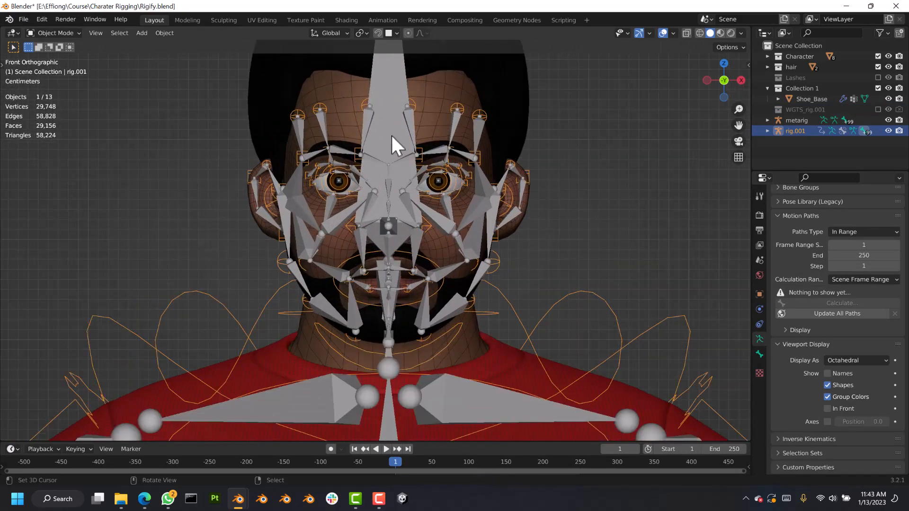
scroll(392, 136, "down", 4)
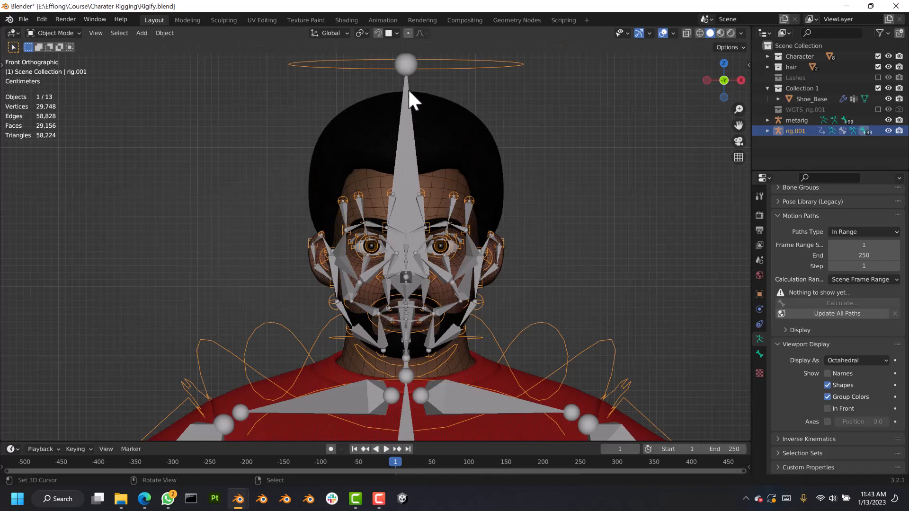
- Hide the metarig in the viewport and select the generated control rig
left_click(405, 84)
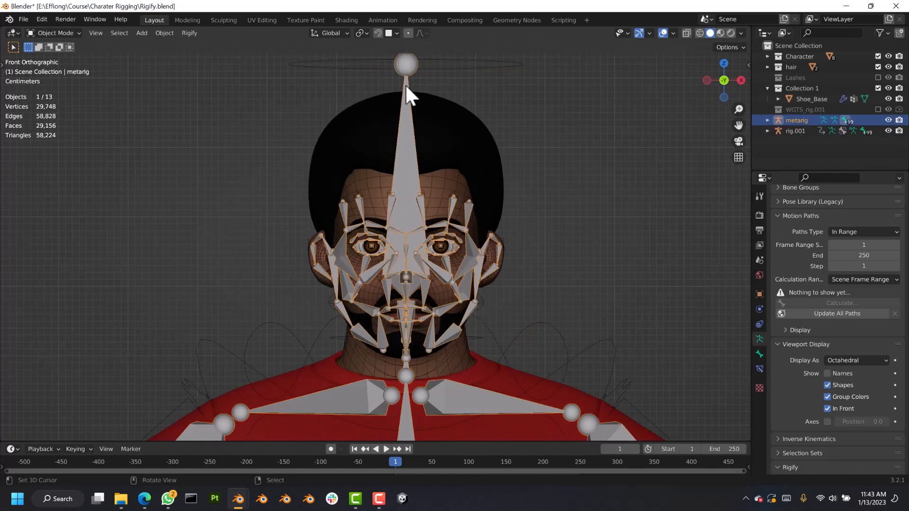
left_click(888, 121)
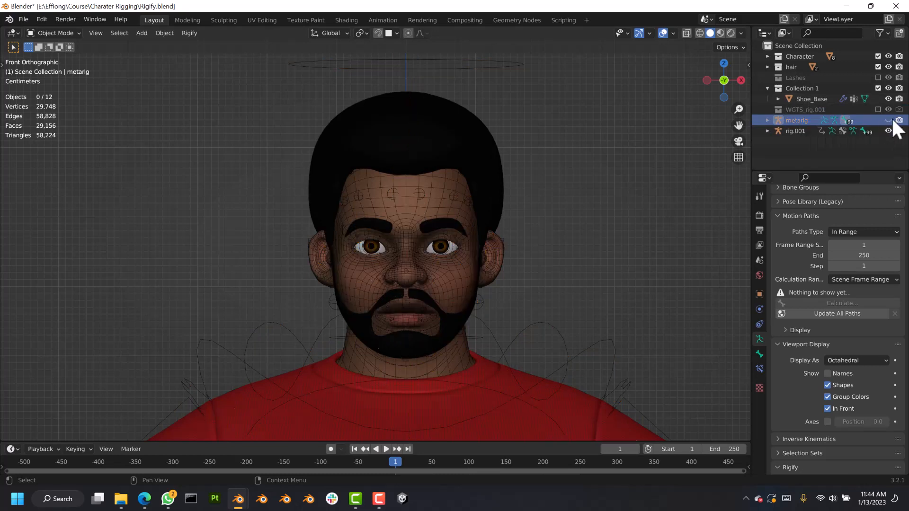
scroll(649, 213, "down", 2)
middle_click_drag(585, 269, 561, 166, "shift")
left_click(562, 200)
- Examine the generated rig's controls around the torso, left hand, whole body and face
scroll(581, 212, "down", 2)
middle_click_drag(593, 220, 513, 147, "shift")
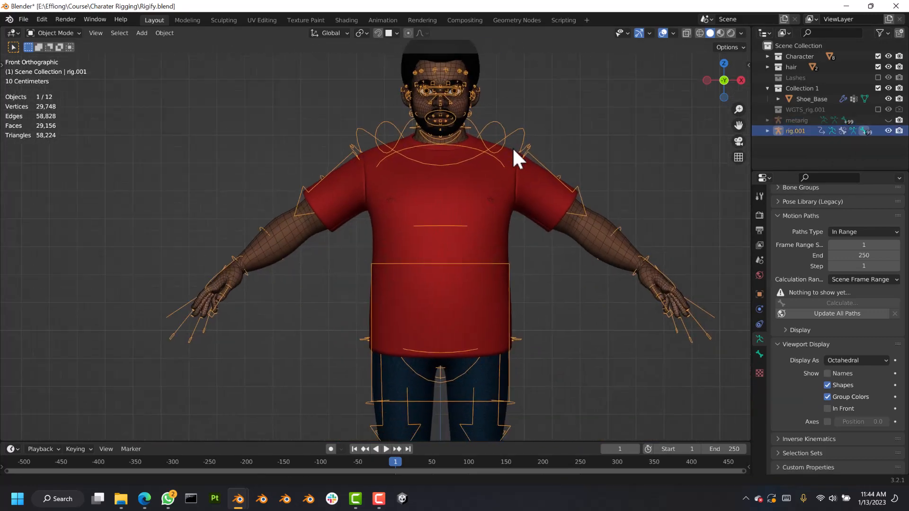
scroll(426, 156, "up", 2)
scroll(356, 172, "up", 1)
middle_click_drag(419, 216, 386, 261, "shift")
scroll(525, 258, "down", 3)
mouse_move(545, 270)
middle_mouse_down()
mouse_move(471, 269)
mouse_move(543, 279)
middle_mouse_up()
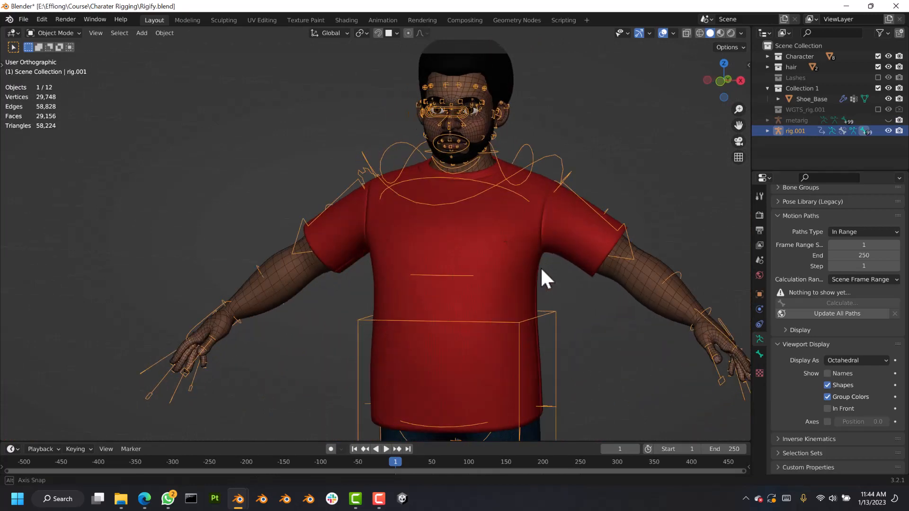
scroll(521, 237, "up", 3)
scroll(587, 266, "up", 3)
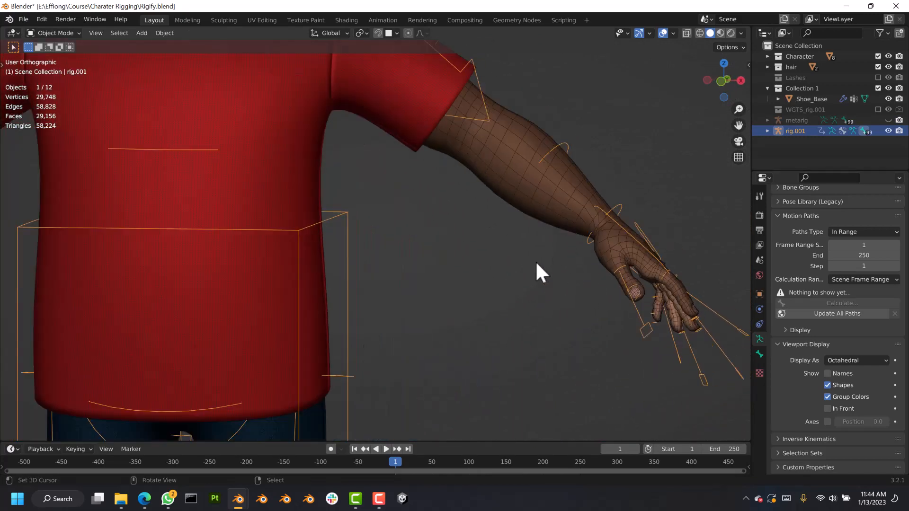
scroll(540, 270, "down", 7)
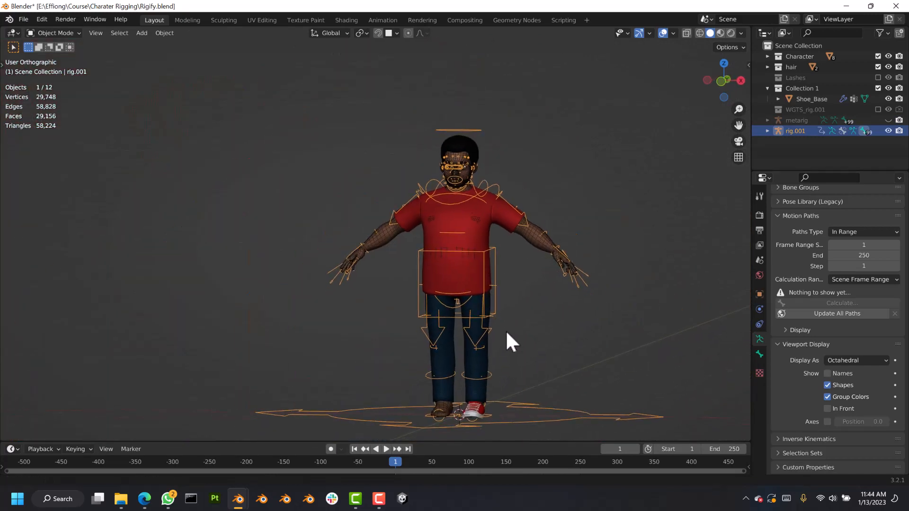
key("KP_1")
scroll(465, 124, "up", 5)
scroll(476, 157, "up", 6)
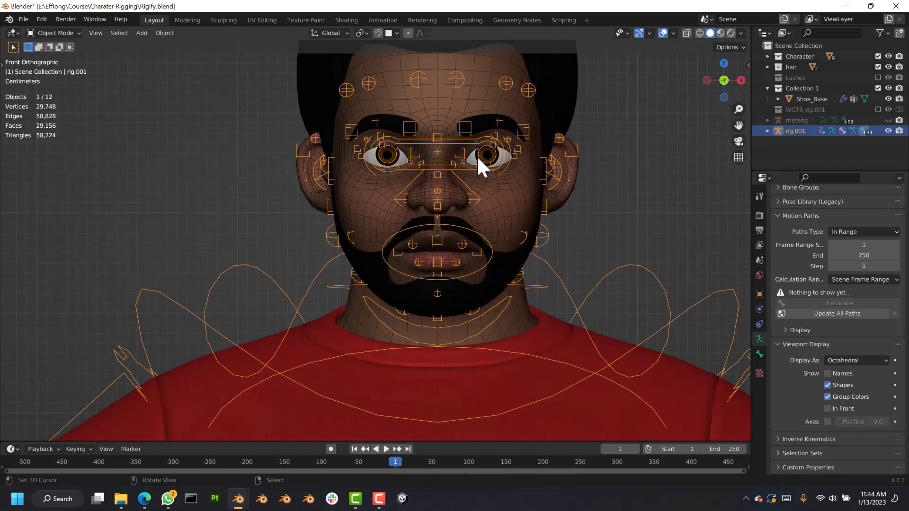
- Switch the generated control rig from Object Mode to Pose Mode
scroll(479, 217, "down", 4)
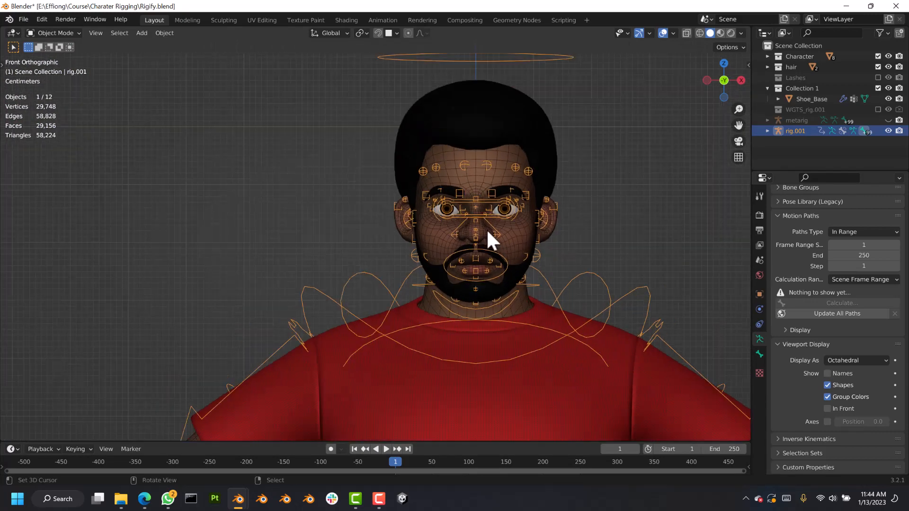
scroll(502, 236, "up", 1)
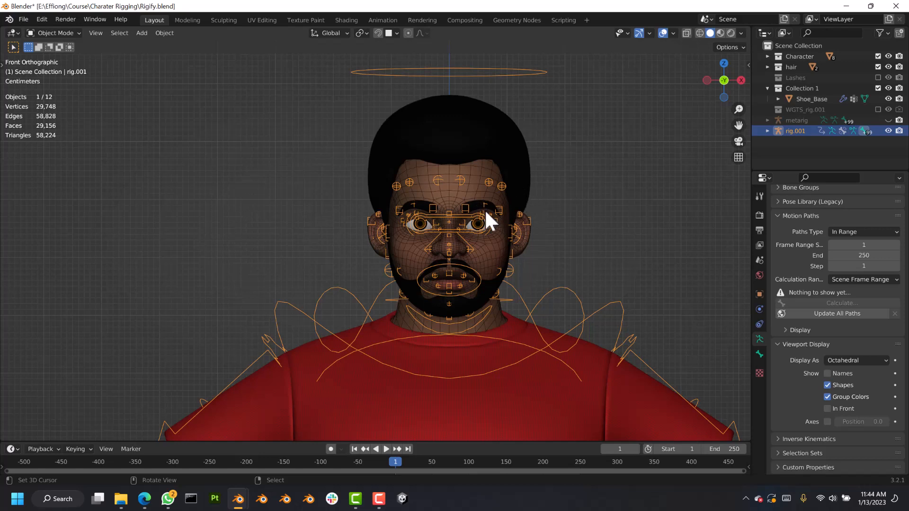
middle_click_drag(469, 209, 425, 273, "shift")
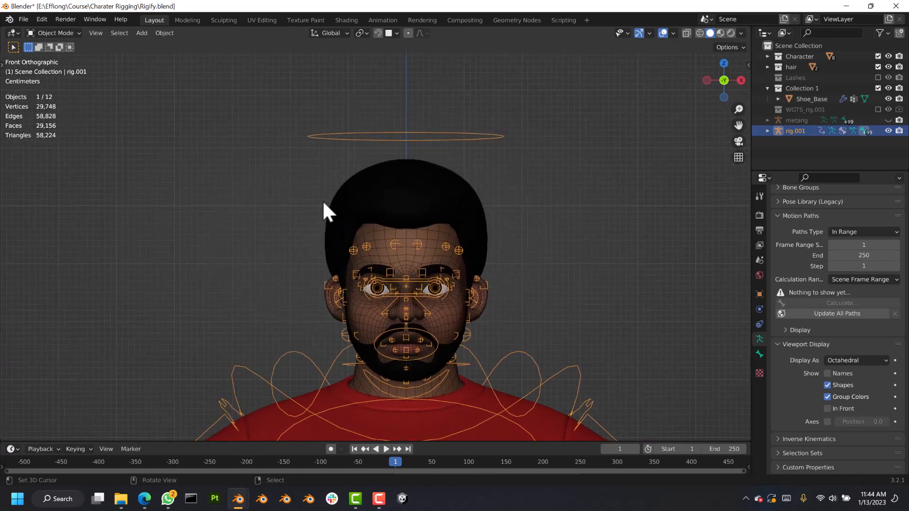
left_click(60, 35)
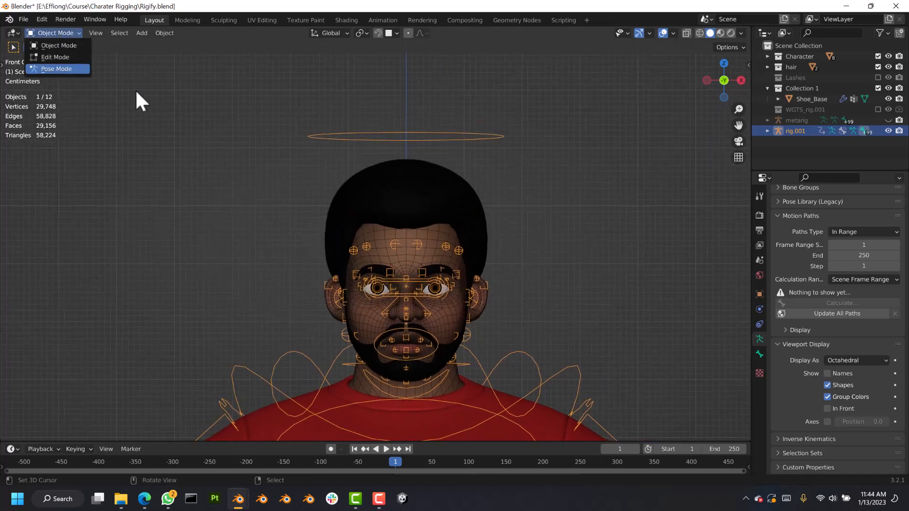
middle_click_drag(507, 174, 466, 109, "shift")
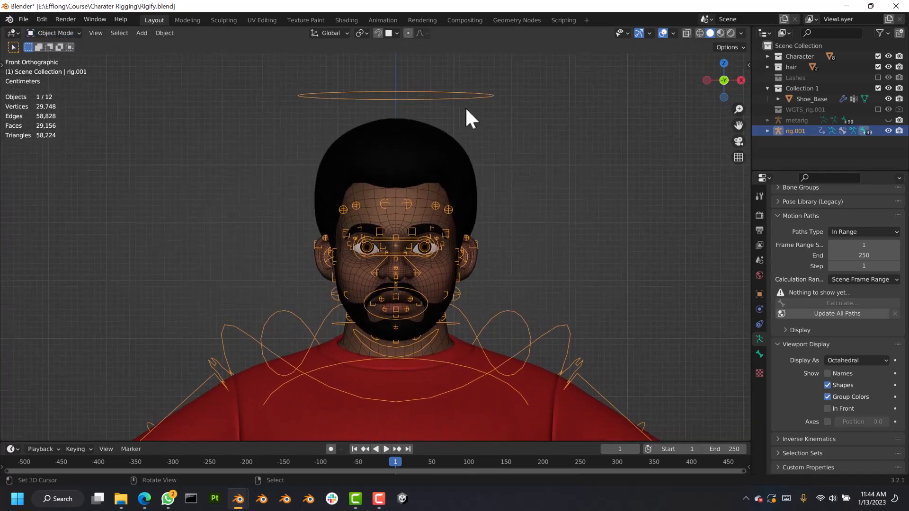
left_click(61, 34)
left_click(40, 31)
left_click(47, 72)
- Try rotating the head control above the character and discard the rotation
left_click(439, 100)
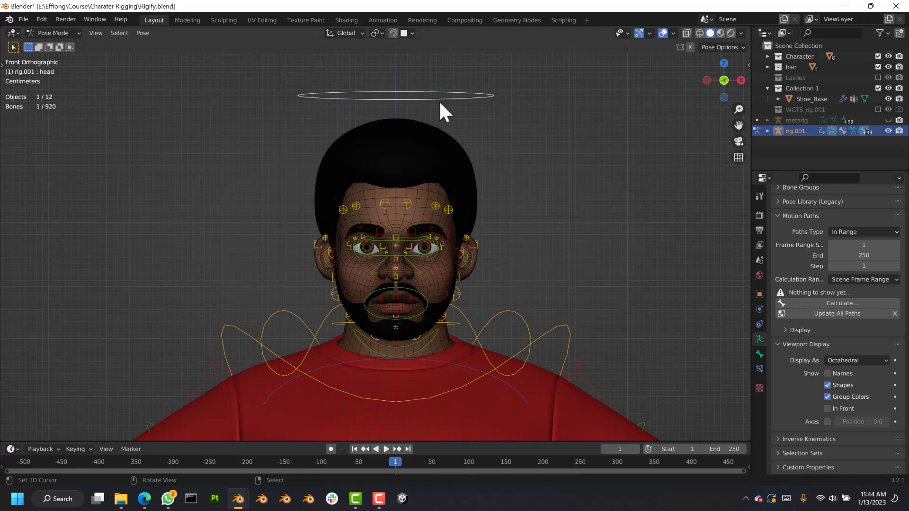
key("r")
key("r")
key("r")
right_click(544, 166)
key("r")
key("r")
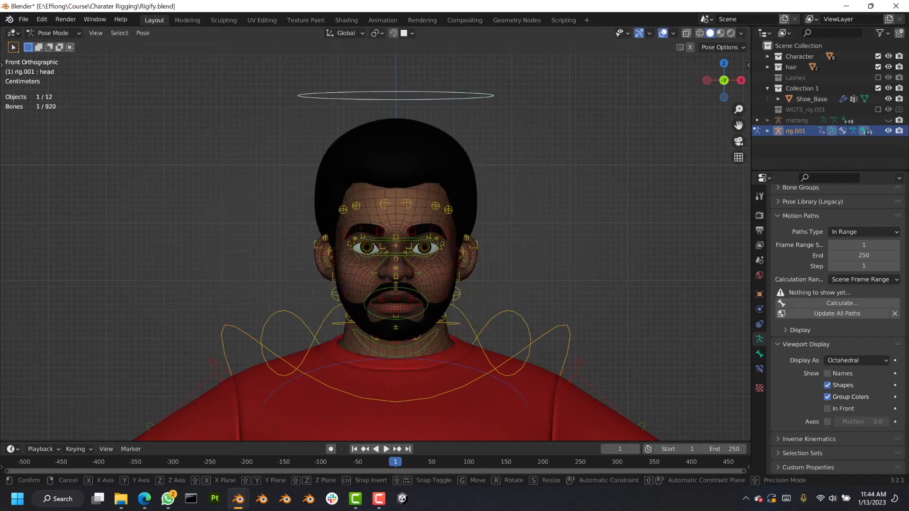
right_click(457, 258)
scroll(457, 255, "down", 3)
- Try rotating the chest control around the shoulders and discard the rotation
middle_click_drag(471, 268, 436, 145, "shift")
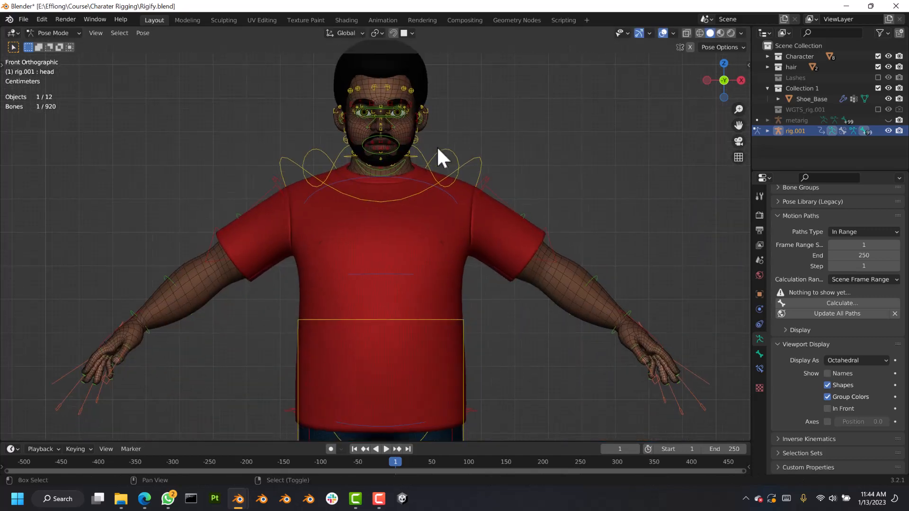
right_click(453, 171)
key("r")
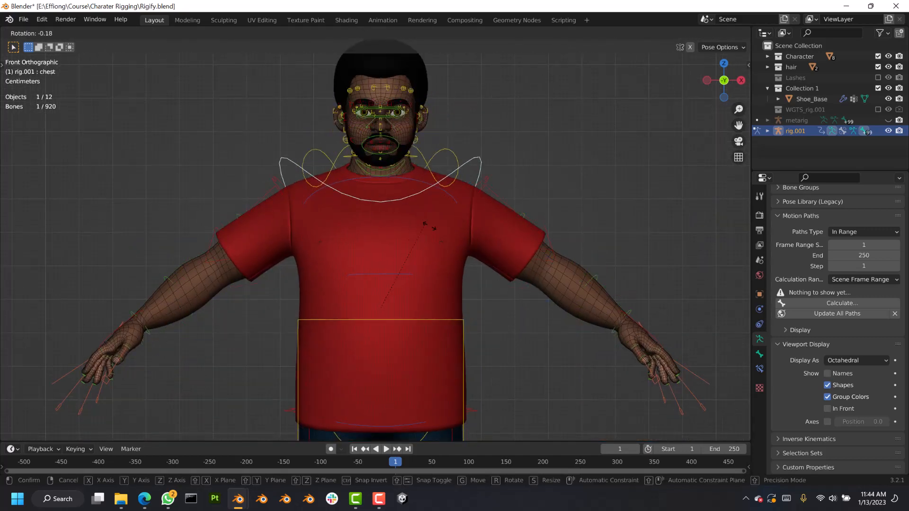
right_click(360, 303)
scroll(417, 320, "down", 2)
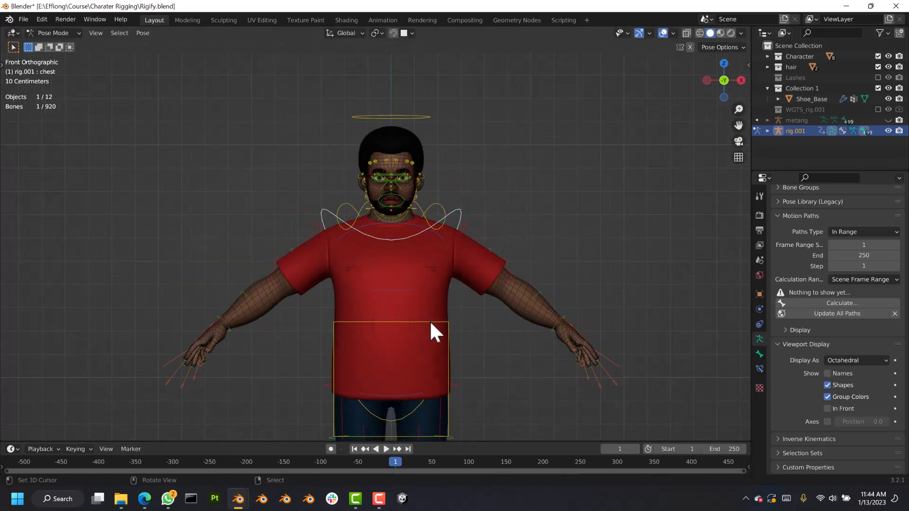
- Try moving the box-shaped torso control, viewing it from the front and the side, and discard each move
left_click(430, 320)
key("g")
right_click(444, 316)
scroll(445, 316, "down", 4)
middle_click_drag(455, 339, 428, 209, "shift")
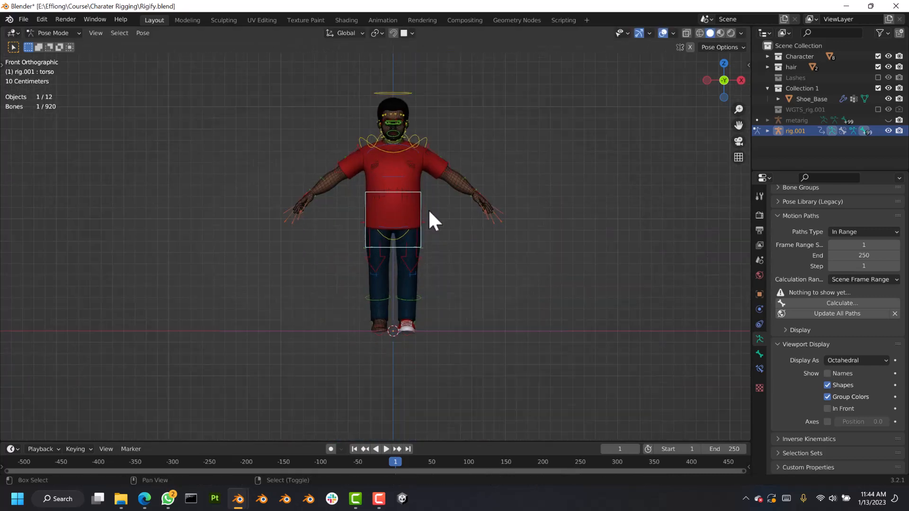
right_click(422, 324)
left_click(420, 247)
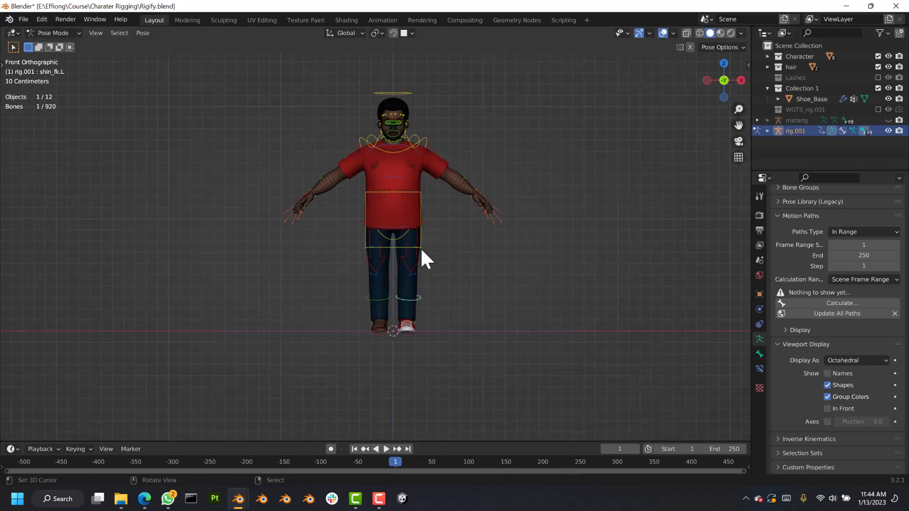
key("g")
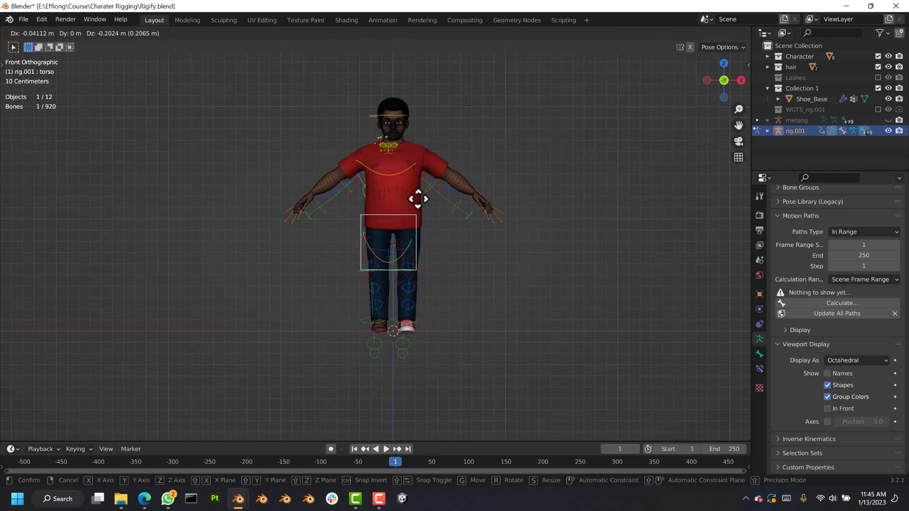
right_click(435, 209)
middle_click_drag(436, 210, 306, 228)
key("g")
right_click(458, 266)
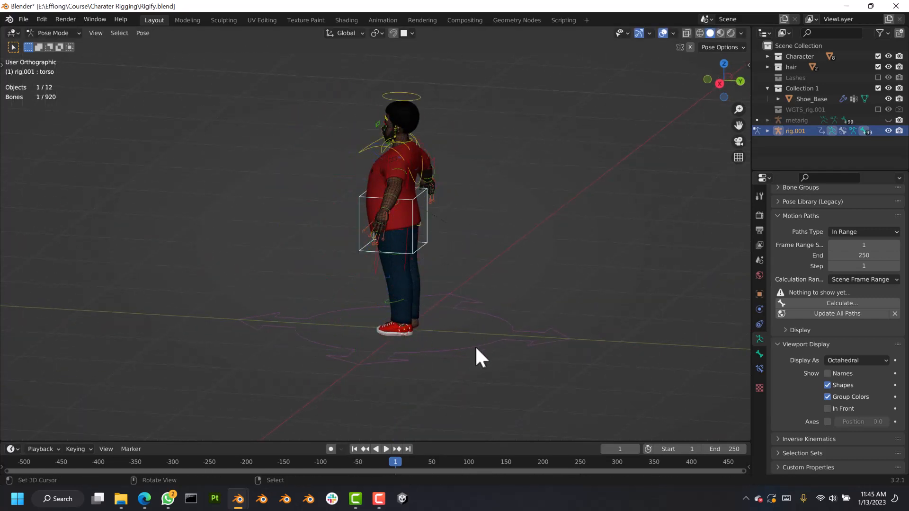
- Try moving the root control on the ground, discard the move and return to the front view
right_click(477, 349)
key("g")
right_click(397, 290)
key("KP_1")
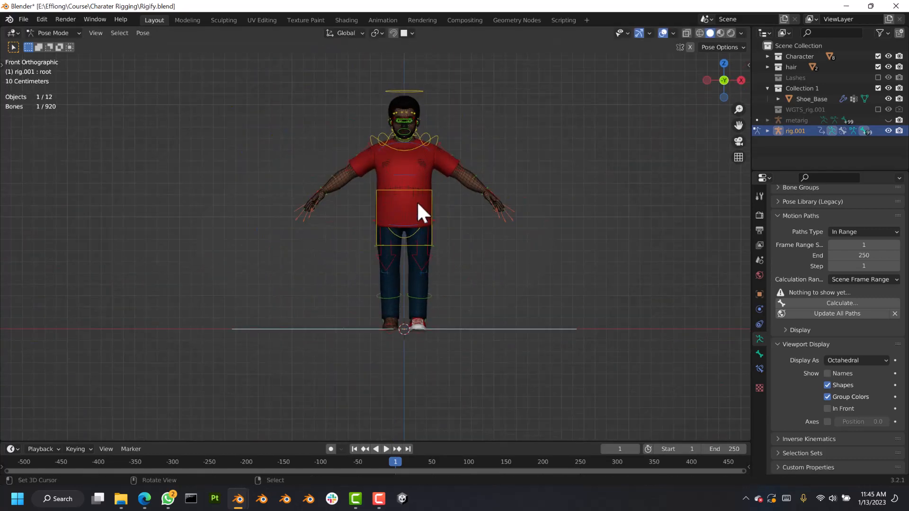
- Try moving the shared control for both eyes and discard the move
scroll(368, 261, "up", 6)
scroll(381, 250, "down", 1)
scroll(381, 252, "up", 4)
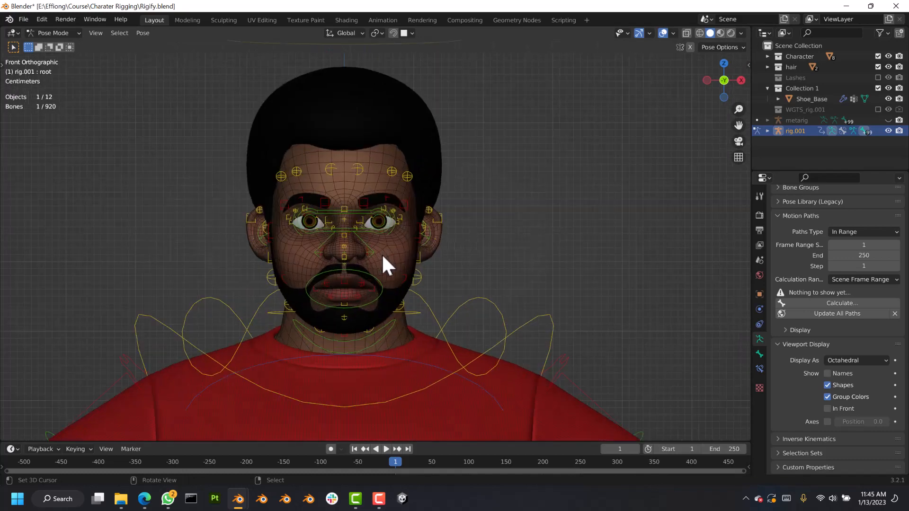
scroll(365, 262, "up", 4)
scroll(390, 257, "down", 2)
scroll(422, 250, "down", 2)
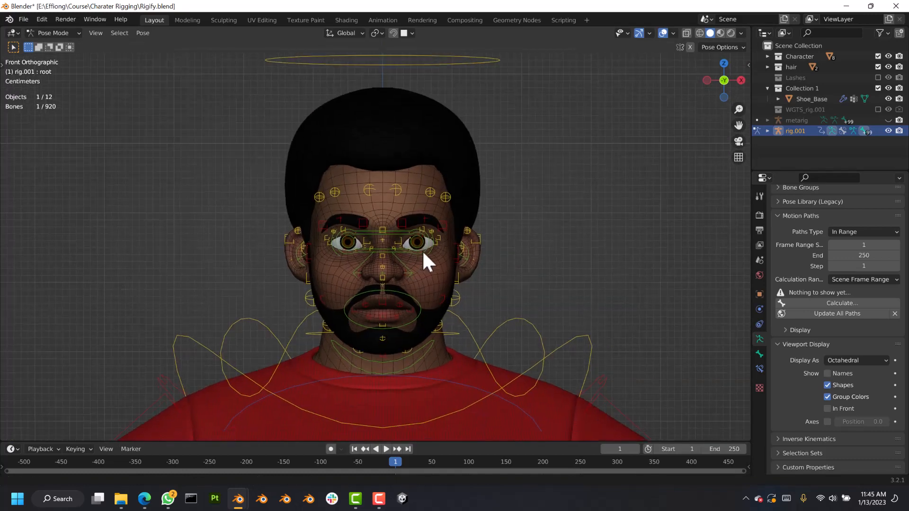
right_click(398, 234)
key("g")
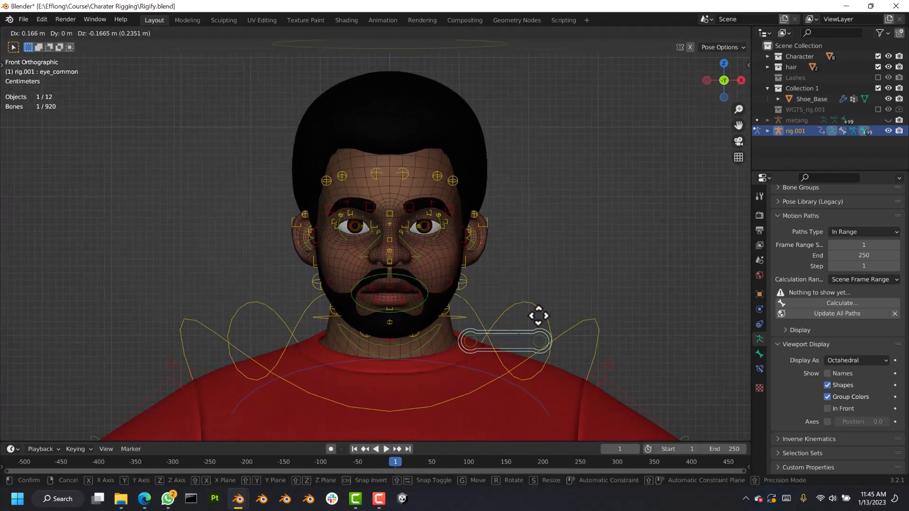
right_click(308, 207)
- Return the rig to Object Mode and select the hair mesh
left_click(49, 33)
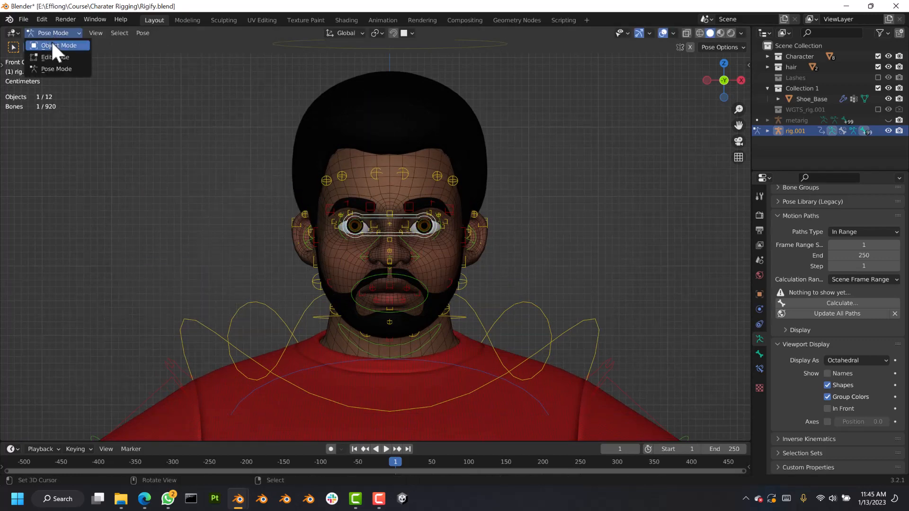
left_click(51, 41)
scroll(379, 142, "down", 5)
right_click(405, 144)
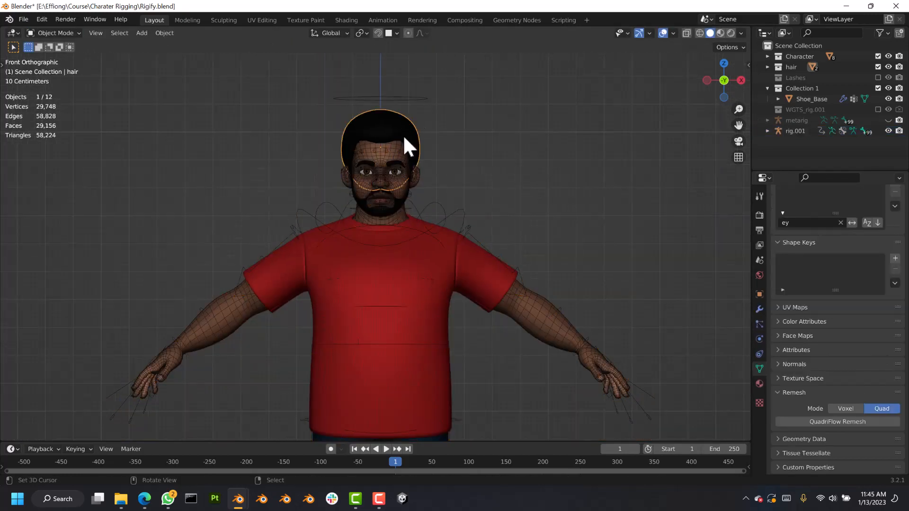
scroll(407, 152, "down", 2)
scroll(407, 143, "up", 5)
scroll(398, 113, "up", 3)
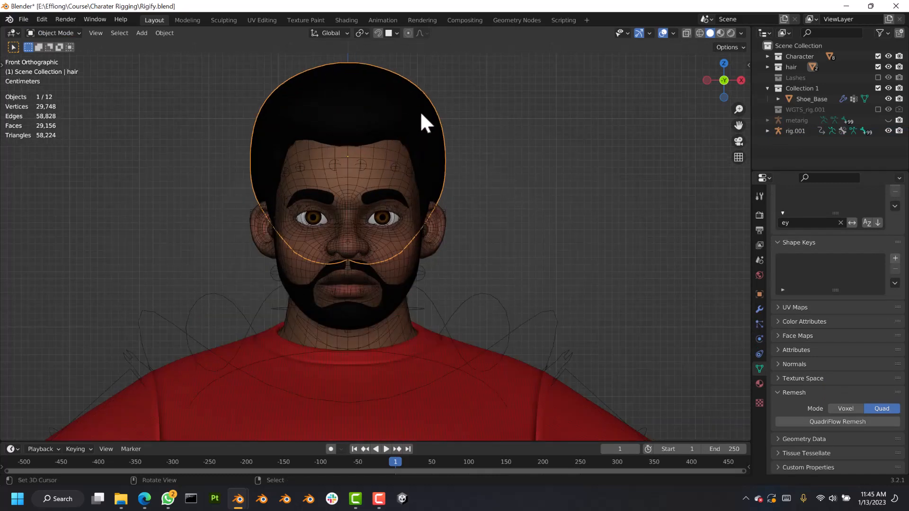
- Apply the Shrinkwrap modifier on the eyebrows mesh, keeping its Subdivision and Solidify modifiers
right_click(388, 194)
right_click(386, 196)
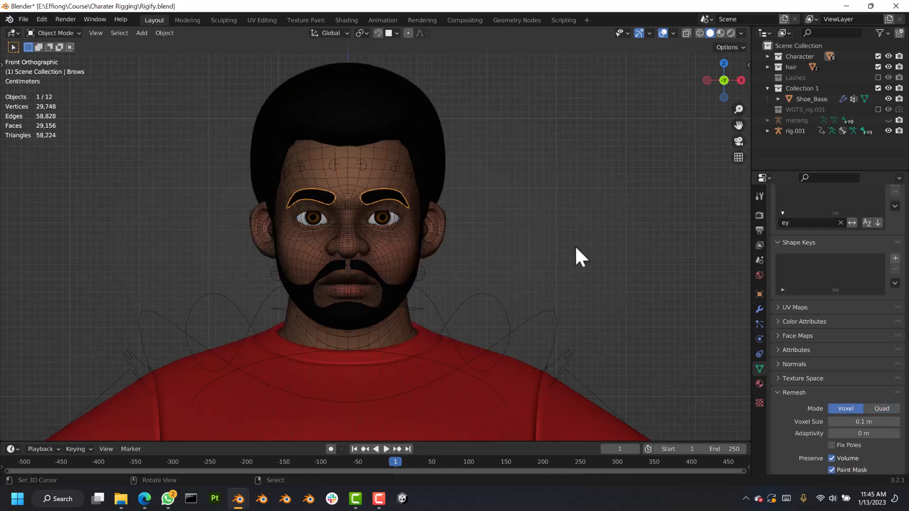
left_click(758, 310)
left_click(779, 231)
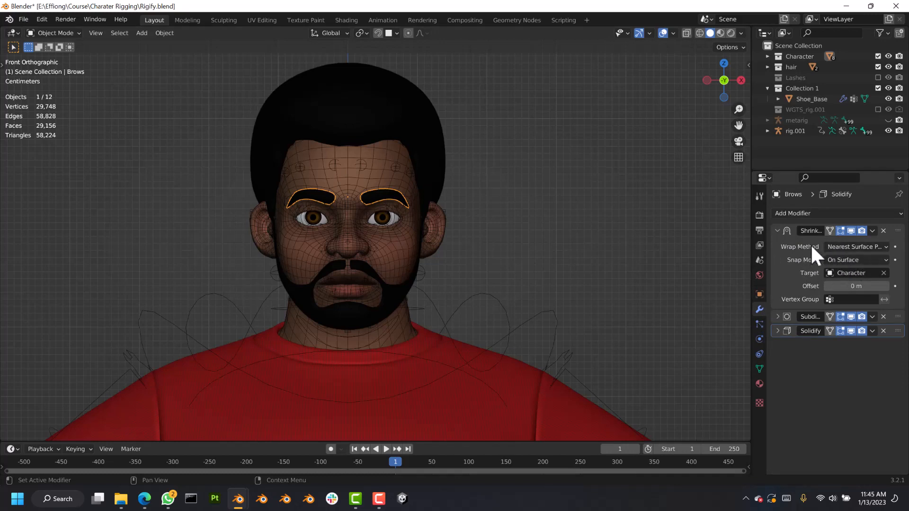
scroll(368, 208, "up", 3)
mouse_move(376, 201)
middle_mouse_down()
mouse_move(309, 195)
mouse_move(363, 196)
middle_mouse_up()
scroll(364, 199, "up", 3)
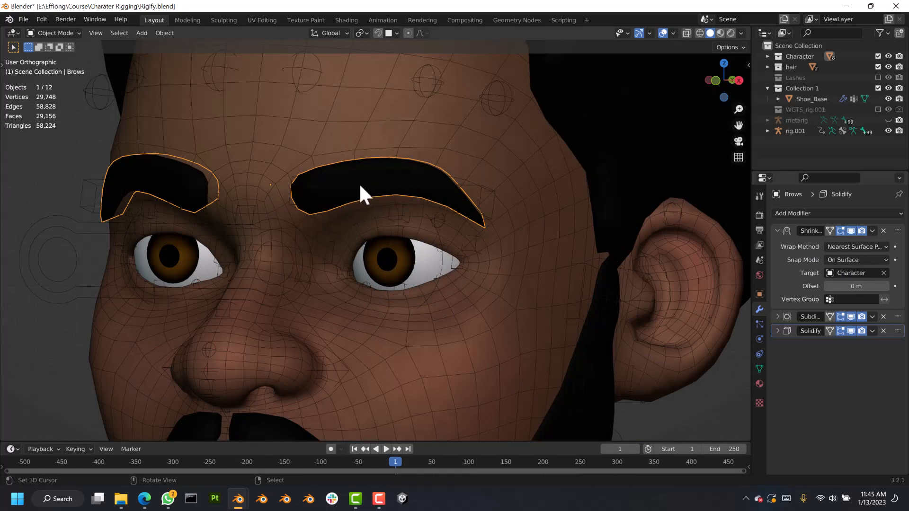
left_click(872, 230)
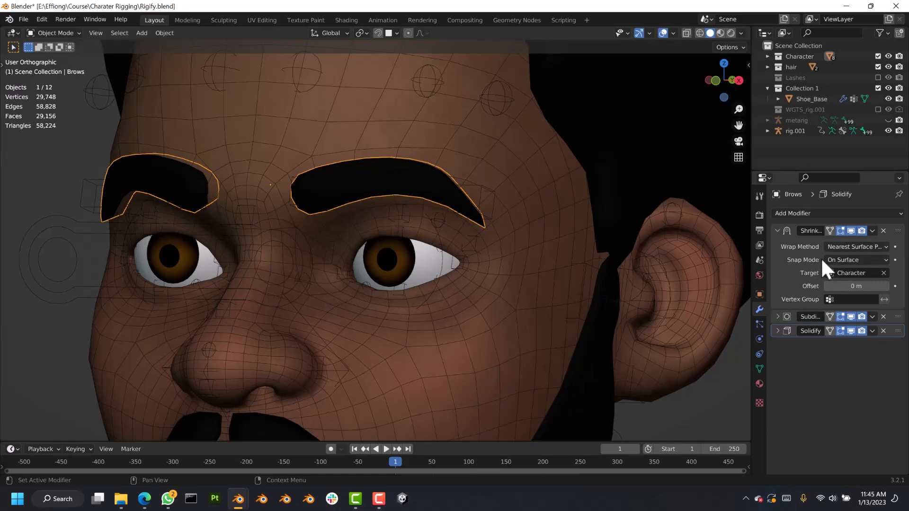
key("ctrl+a")
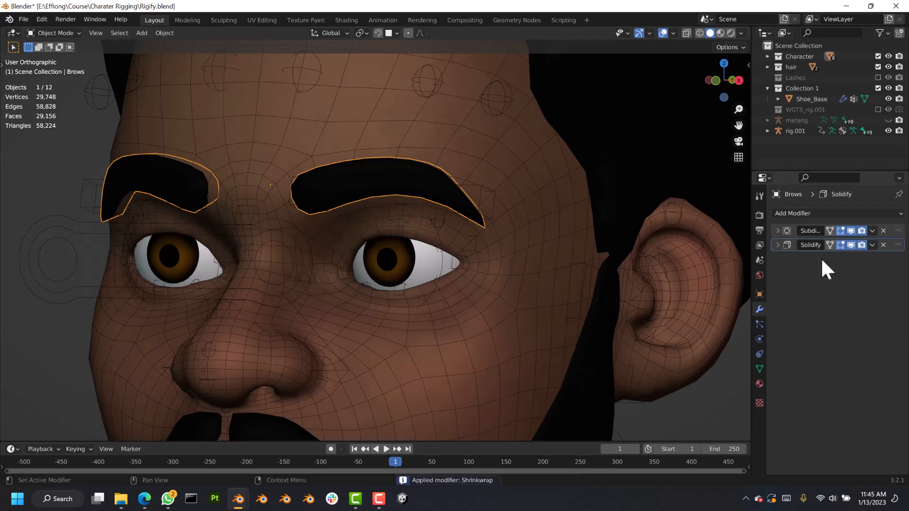
scroll(395, 198, "up", 3)
scroll(393, 172, "down", 8)
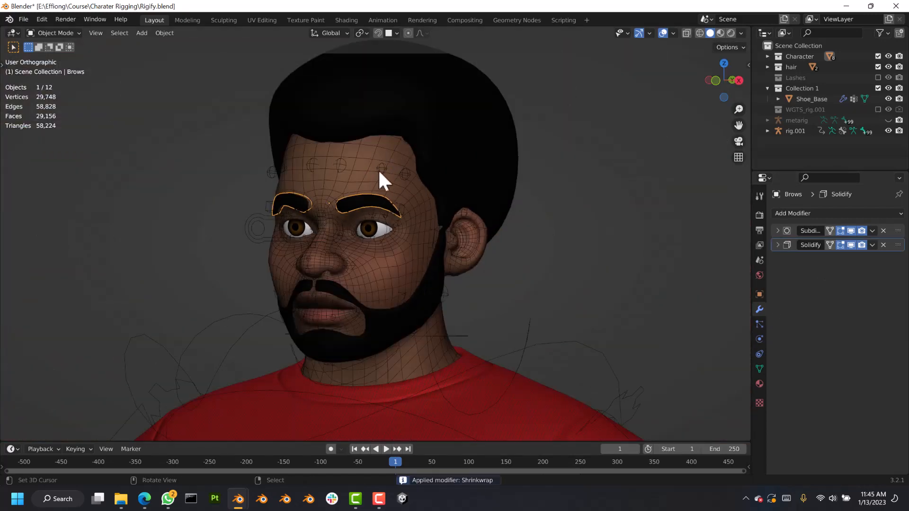
key("KP_1")
scroll(383, 208, "down", 5)
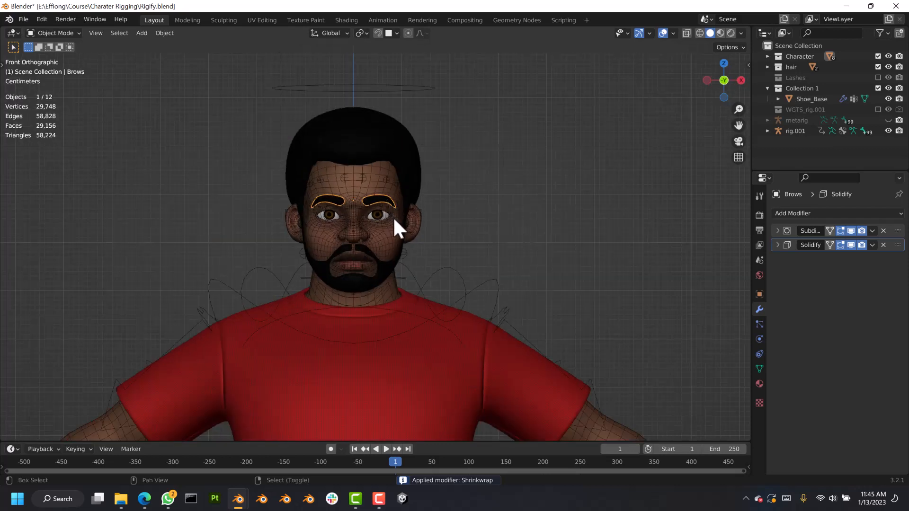
- Try building a multi-selection of the hair, body, eyebrows, beard and eyeballs
left_click(465, 239)
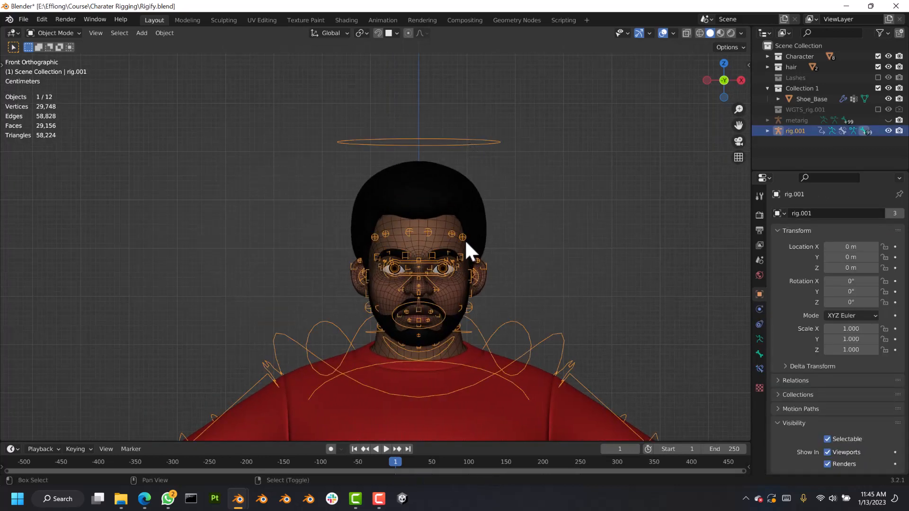
left_click(435, 219)
scroll(426, 222, "up", 4)
left_click(377, 203, "shift")
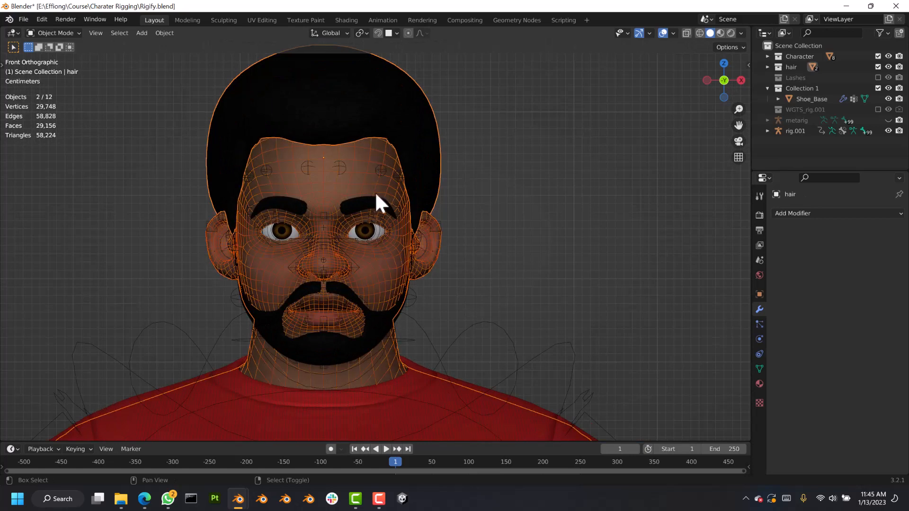
scroll(372, 203, "up", 2)
left_click(357, 206, "shift")
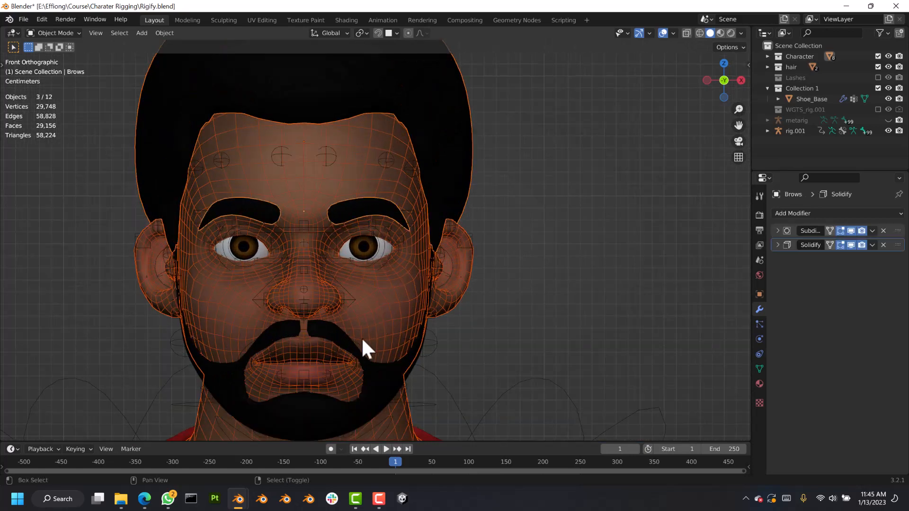
left_click(371, 379, "shift")
middle_click_drag(378, 321, 395, 246, "shift")
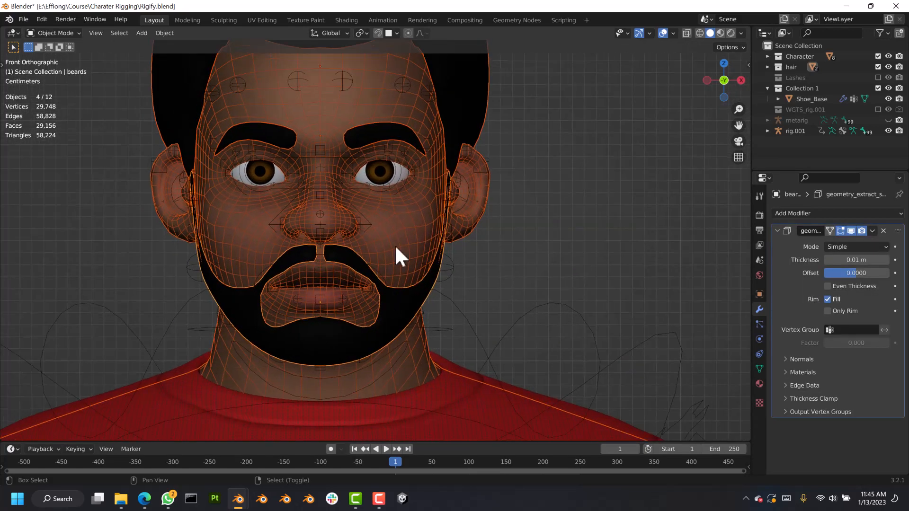
left_click(380, 171)
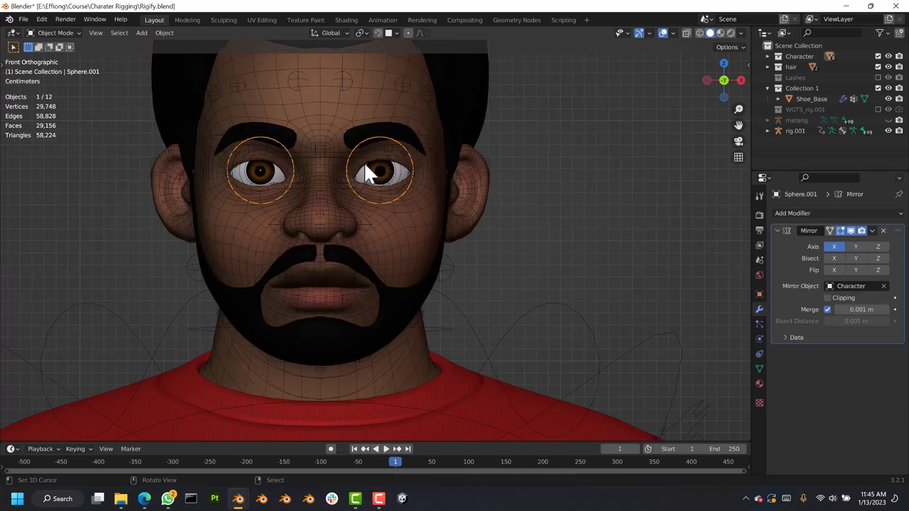
- Select the hair, body, eyebrows, beard and shirt meshes together
middle_click_drag(364, 162, 387, 237, "shift")
left_click(377, 173)
left_click(373, 213, "shift")
left_click(377, 252, "shift")
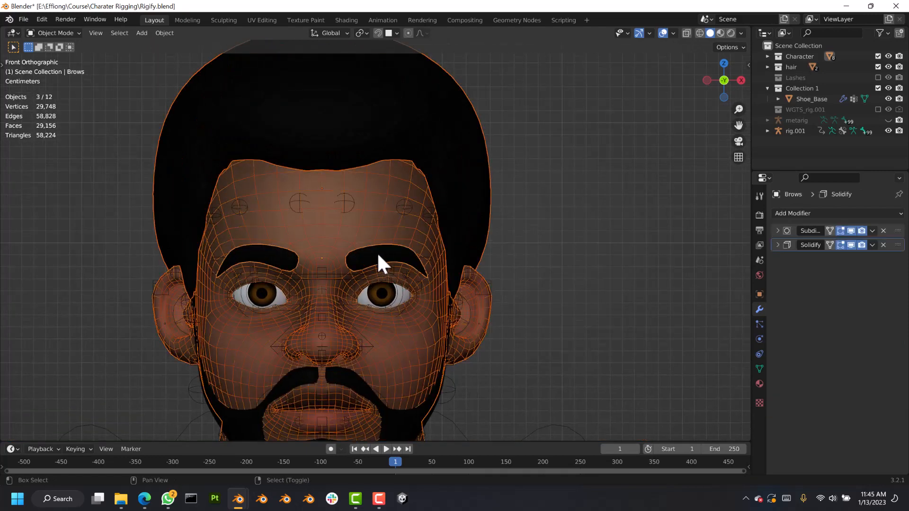
scroll(389, 280, "down", 4)
middle_click_drag(388, 355, 360, 171, "shift")
left_click(374, 251, "shift")
left_click(580, 279, "shift")
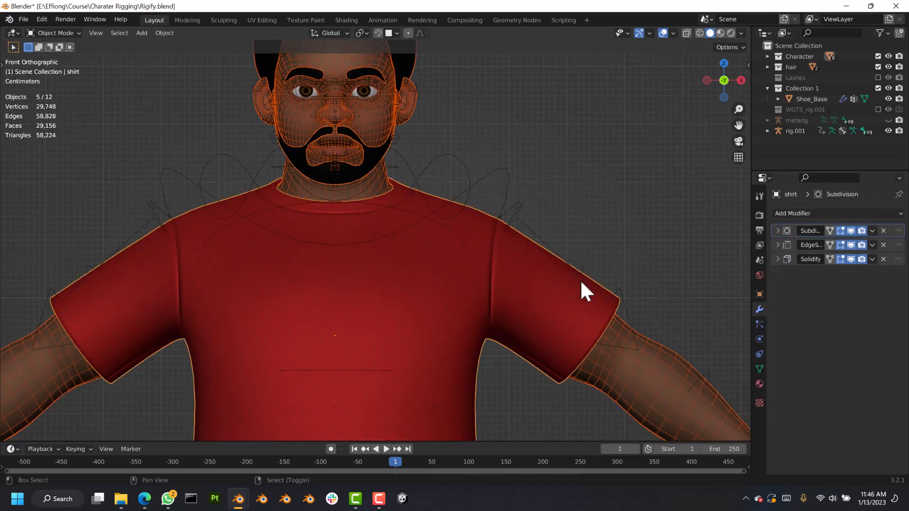
- Add the trousers and the single shoe to the multi-selection
middle_click_drag(581, 280, 499, 186, "shift")
scroll(485, 320, "down", 5)
middle_click_drag(473, 283, 450, 158, "shift")
scroll(437, 272, "up", 4)
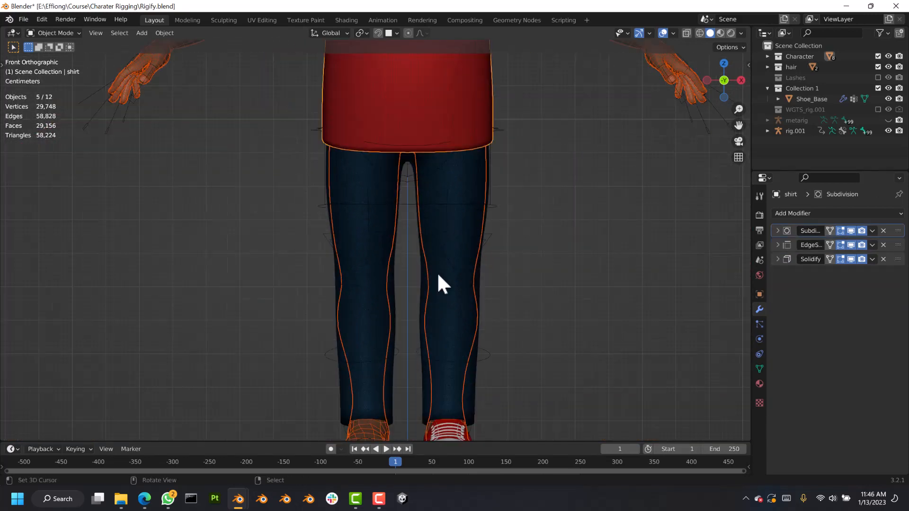
left_click(479, 305, "shift")
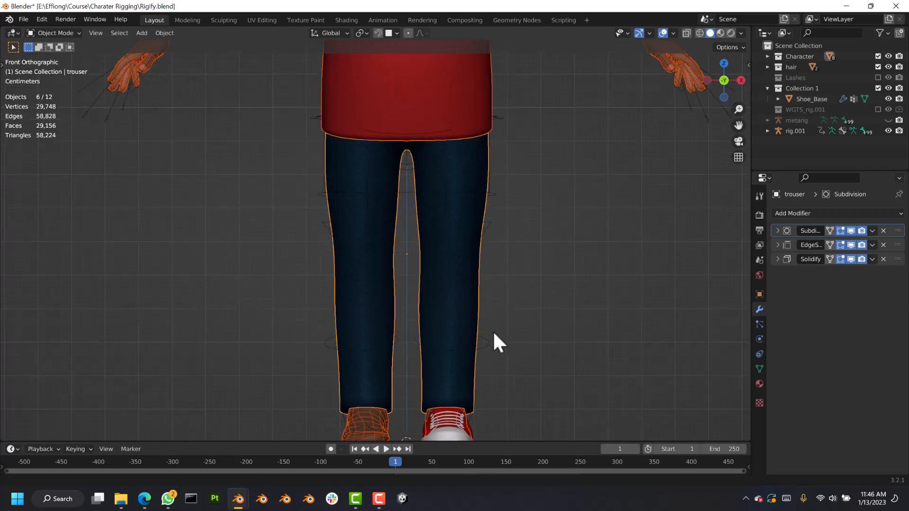
middle_click_drag(493, 330, 411, 244, "shift")
scroll(451, 265, "up", 5)
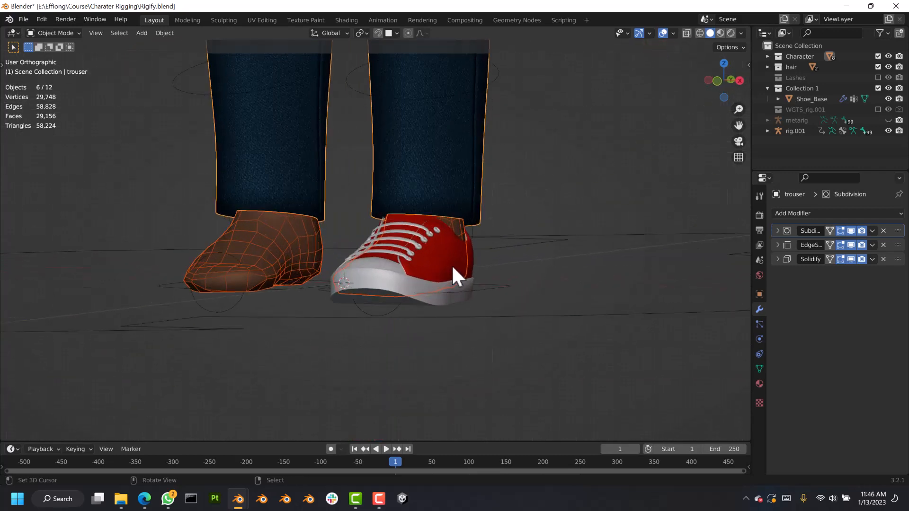
left_click(484, 254, "shift")
- Select only the shoe mesh and add a Mirror modifier to it
scroll(485, 251, "down", 5)
middle_click_drag(455, 100, 414, 275, "shift")
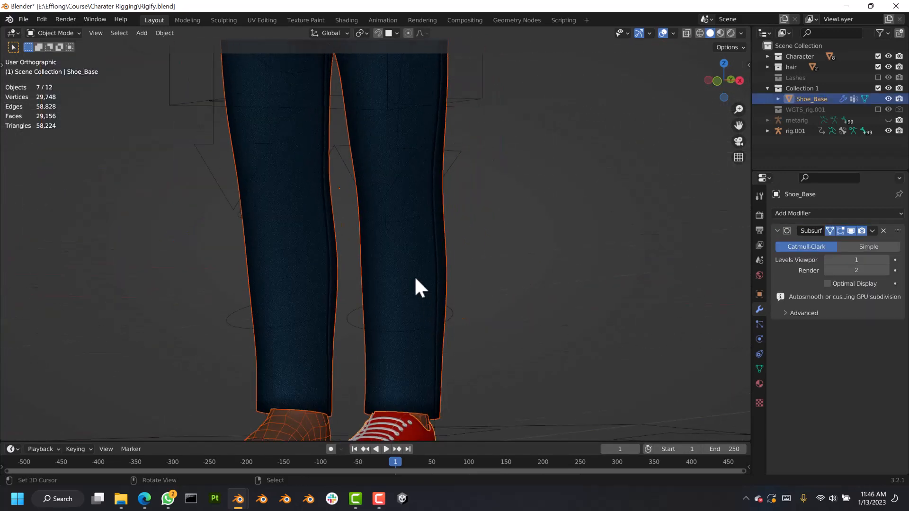
scroll(414, 276, "down", 5)
middle_click_drag(427, 331, 442, 340)
scroll(434, 344, "up", 3)
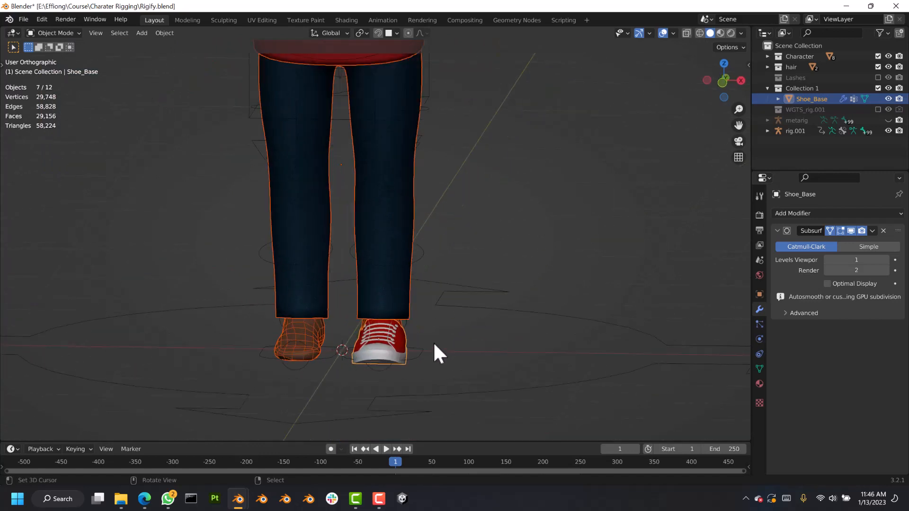
scroll(412, 349, "up", 4)
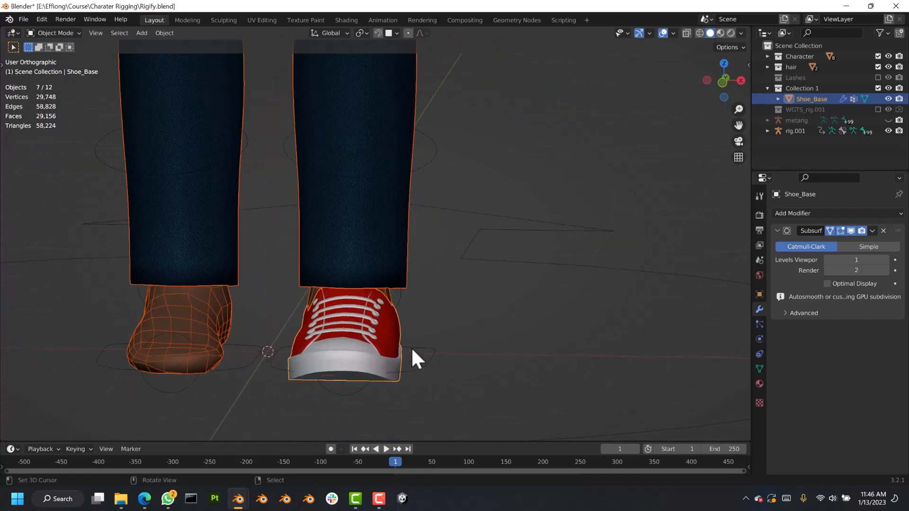
scroll(410, 349, "down", 4)
left_click(401, 346)
middle_click_drag(406, 349, 417, 355)
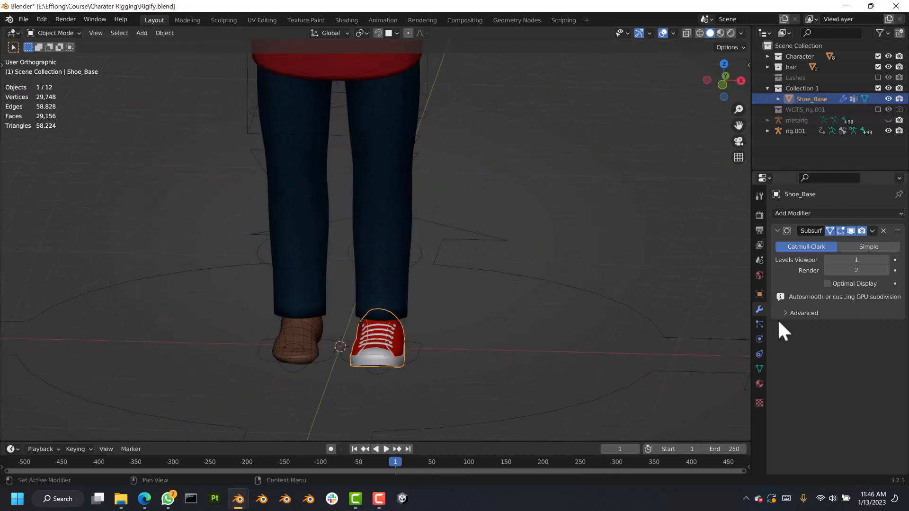
left_click(812, 213)
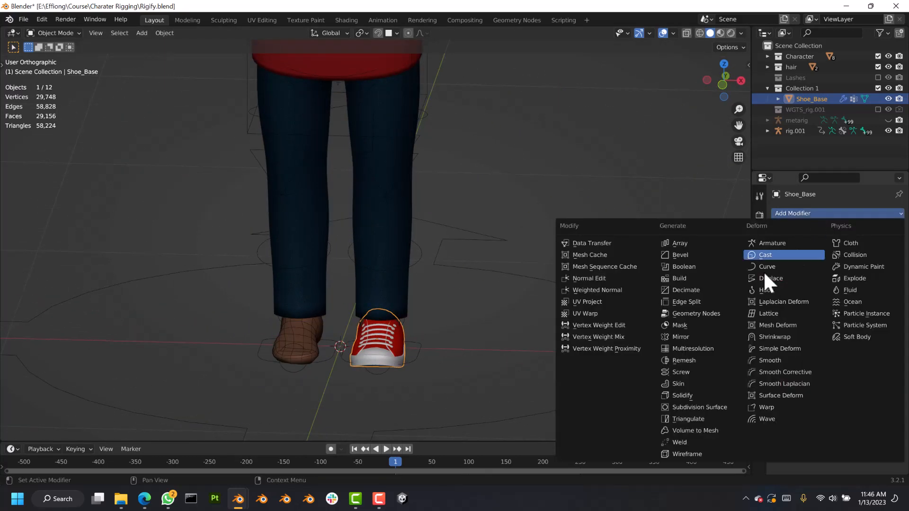
left_click(679, 338)
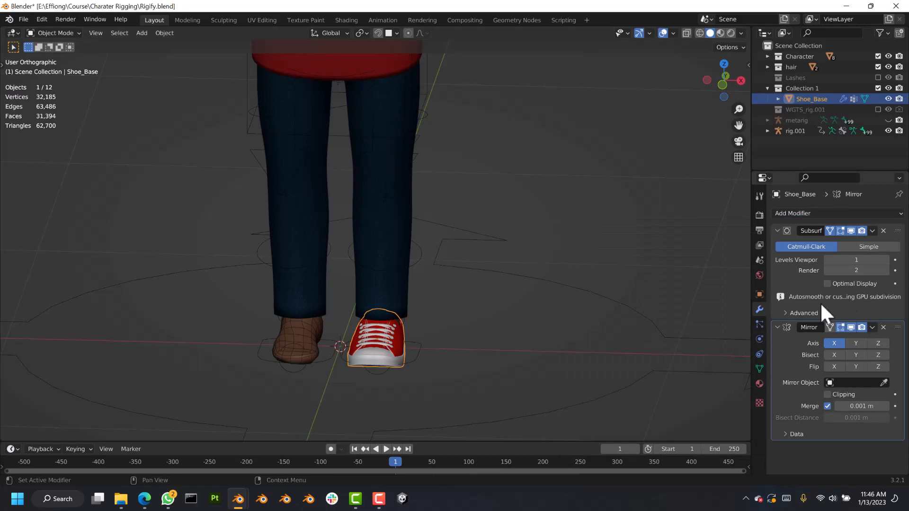
- Set the shoe's Mirror Object to Character and apply the Mirror modifier, keeping the Subsurf modifier
left_click(884, 382)
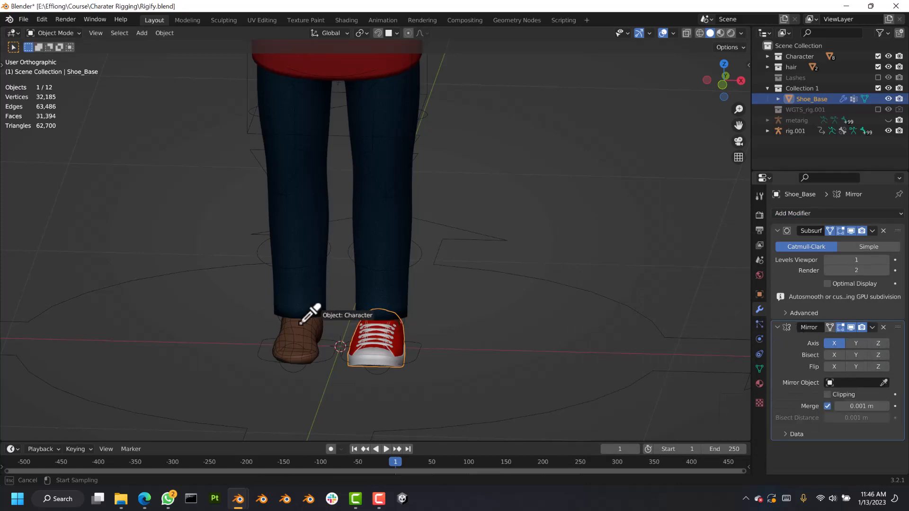
left_click(314, 326)
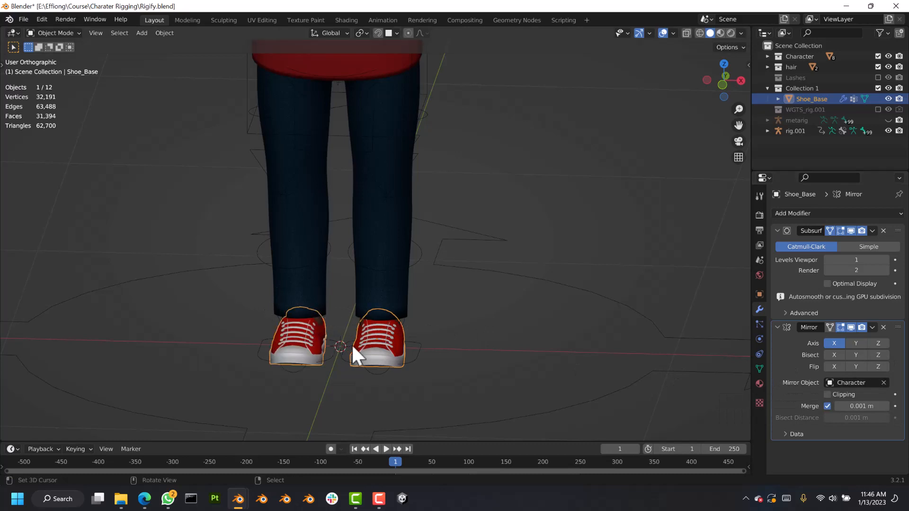
middle_click_drag(351, 344, 385, 345)
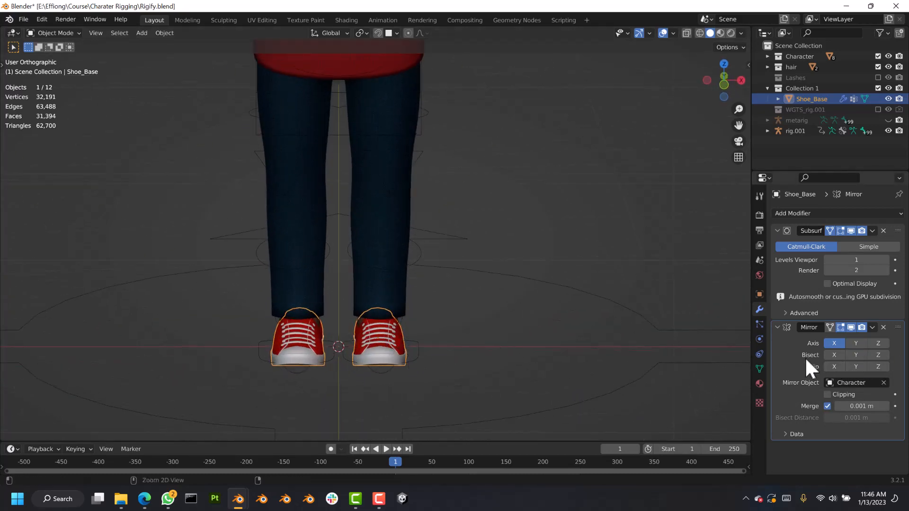
key("ctrl+a")
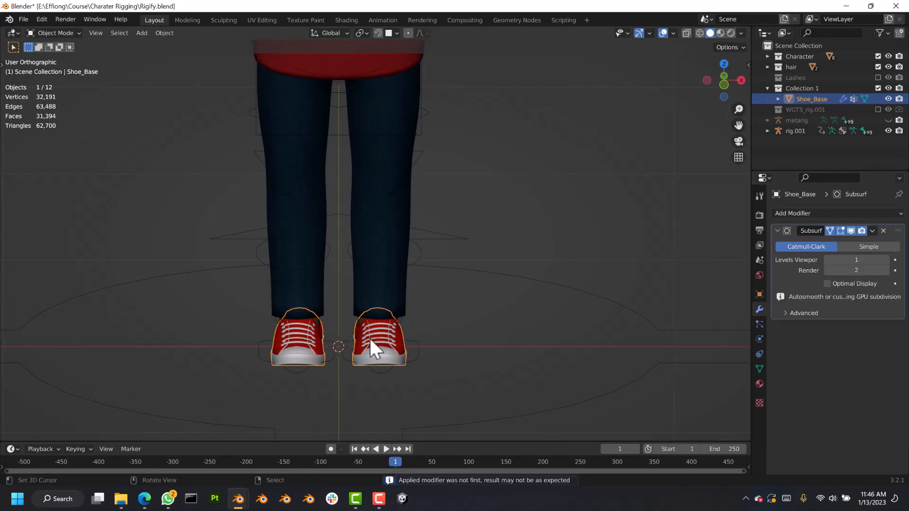
scroll(404, 348, "up", 2)
scroll(407, 350, "down", 3)
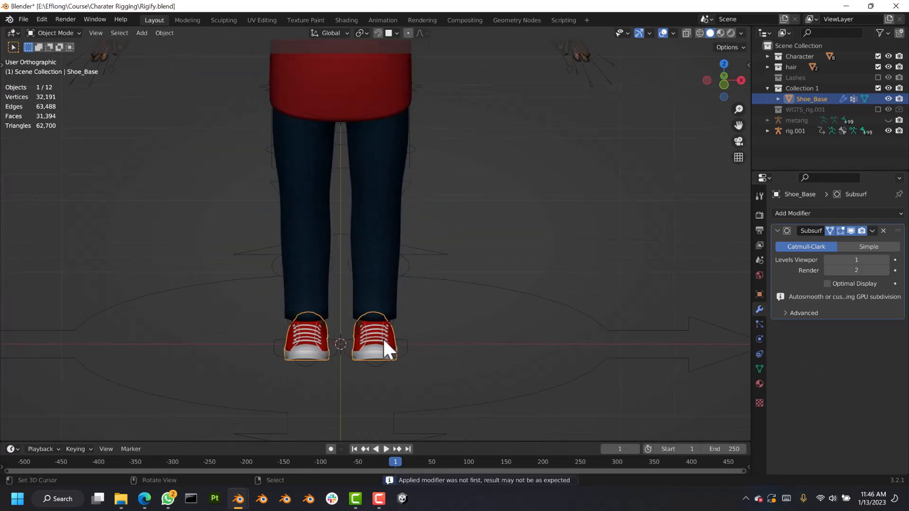
- Separate the character's left shoe into its own object using its full mesh selection, and return to Object Mode
key("ctrl+Tab")
left_click(286, 331)
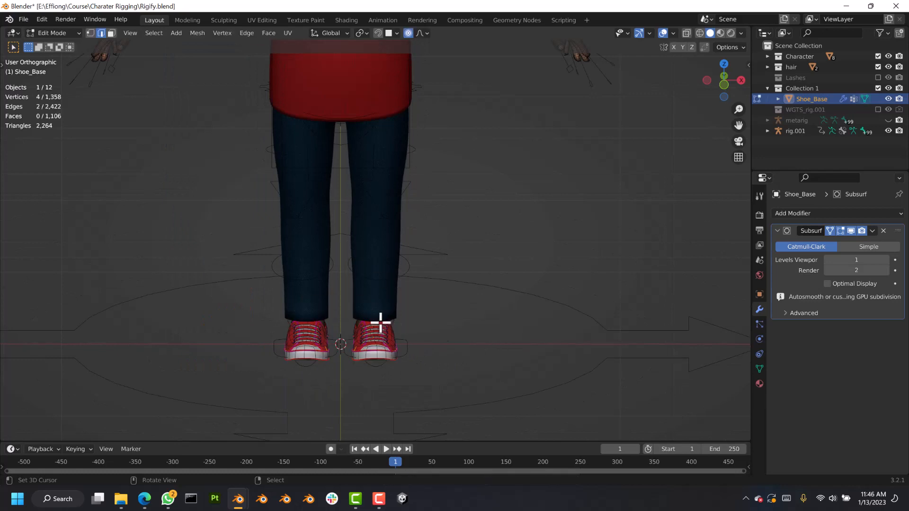
key("Tab")
key("shift+z")
mouse_move(341, 268)
left_mouse_down()
mouse_move(426, 412)
mouse_move(436, 411)
left_mouse_up()
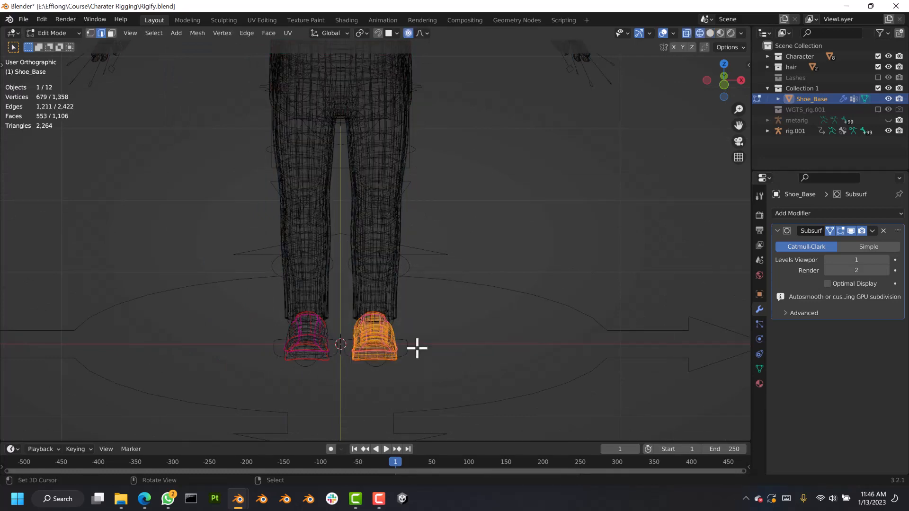
key("p")
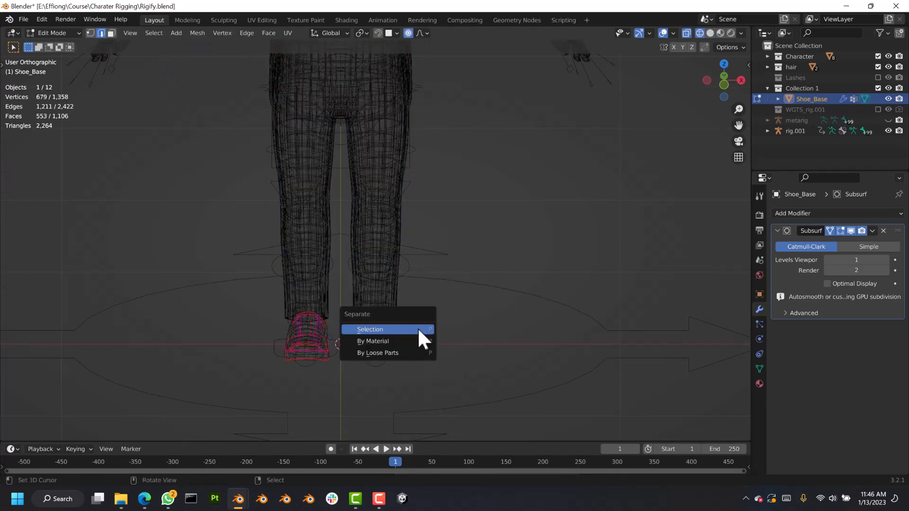
left_click(419, 330)
key("Tab")
left_click(356, 351)
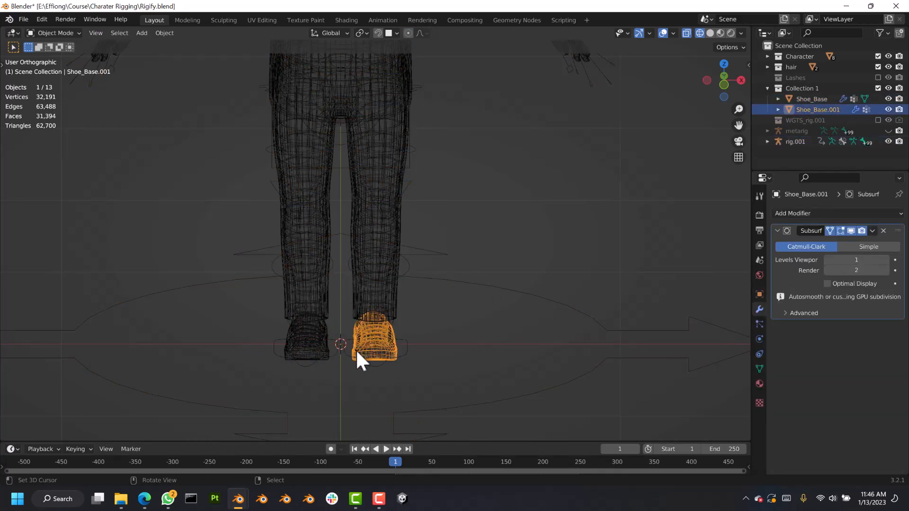
- Return to solid shading, select both shoes and apply all their transforms
key("z")
left_click(510, 349)
left_click(294, 354, "shift")
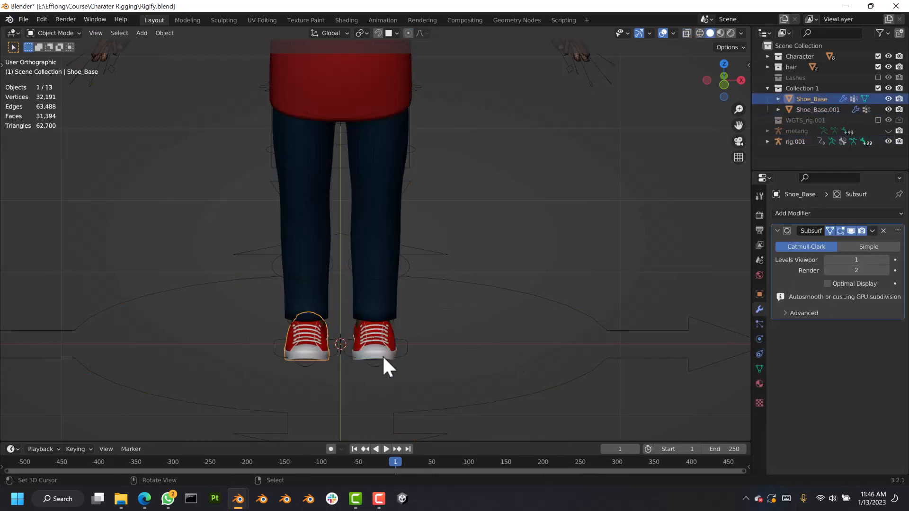
left_click(383, 354, "shift")
scroll(383, 345, "up", 5)
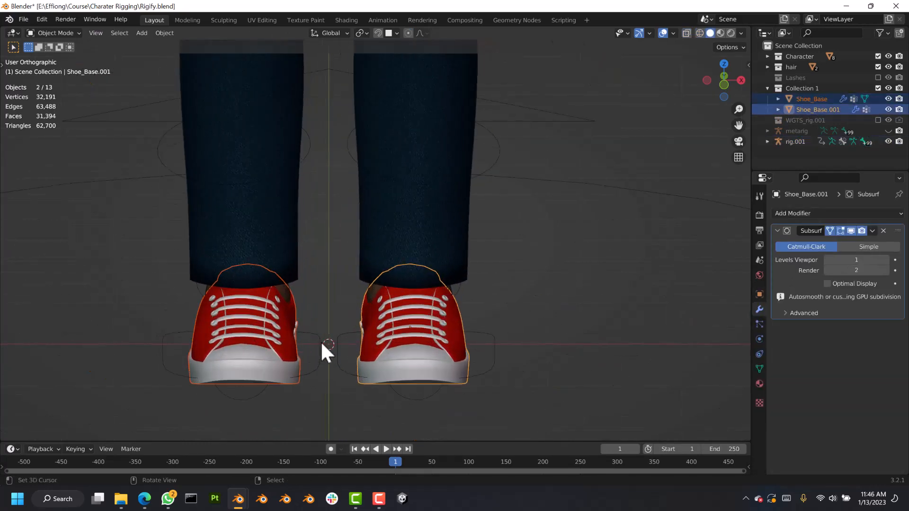
key("ctrl+a")
left_click(478, 337)
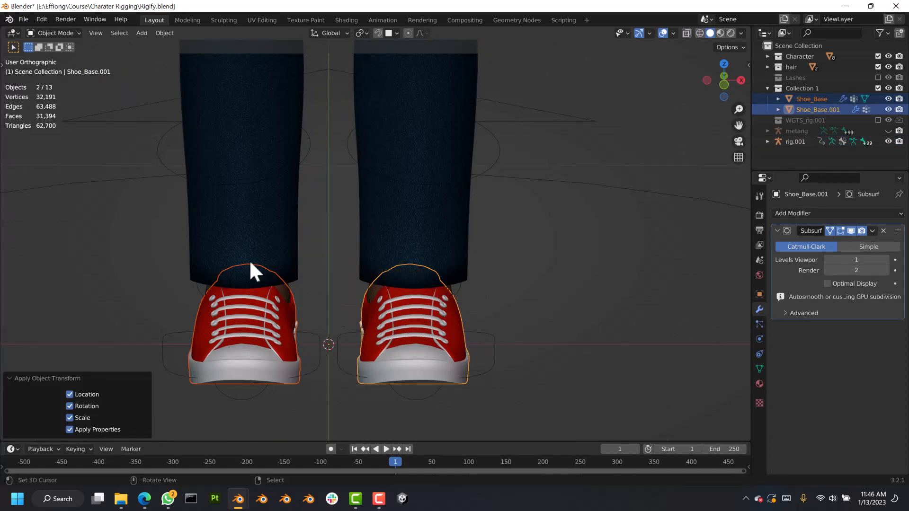
- Set the origin of both shoes to their geometry
left_click(165, 32)
mouse_move(178, 53)
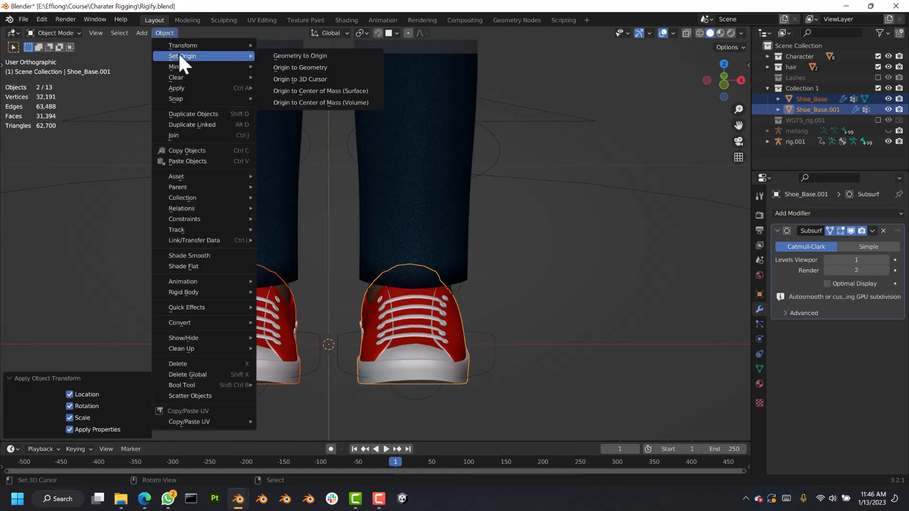
left_click(300, 67)
middle_click_drag(385, 272, 346, 328)
- Check the separated shoes by selecting each one in turn, discarding any trial move
left_click(410, 328)
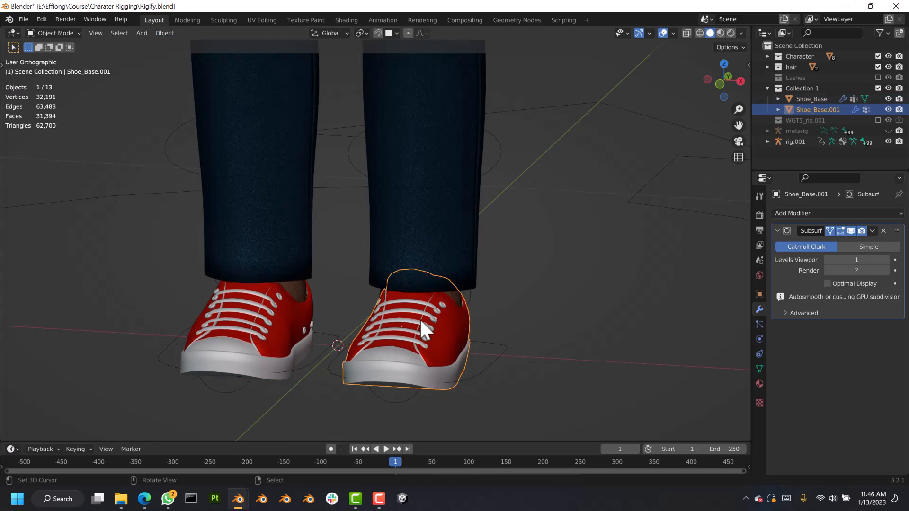
right_click(253, 297)
key("g")
right_click(260, 325)
scroll(425, 348, "down", 4)
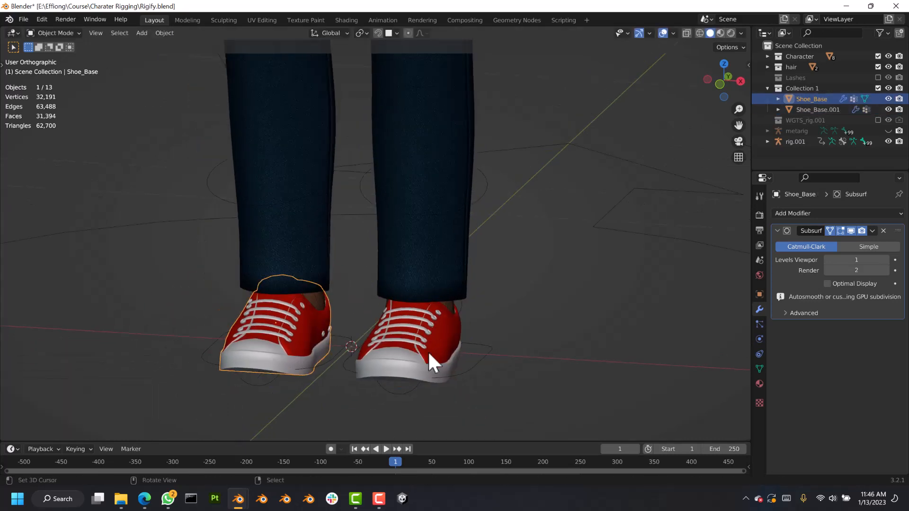
right_click(423, 345)
right_click(448, 355)
- Select the trousers, both shoes, the body and the shirt together
right_click(438, 298)
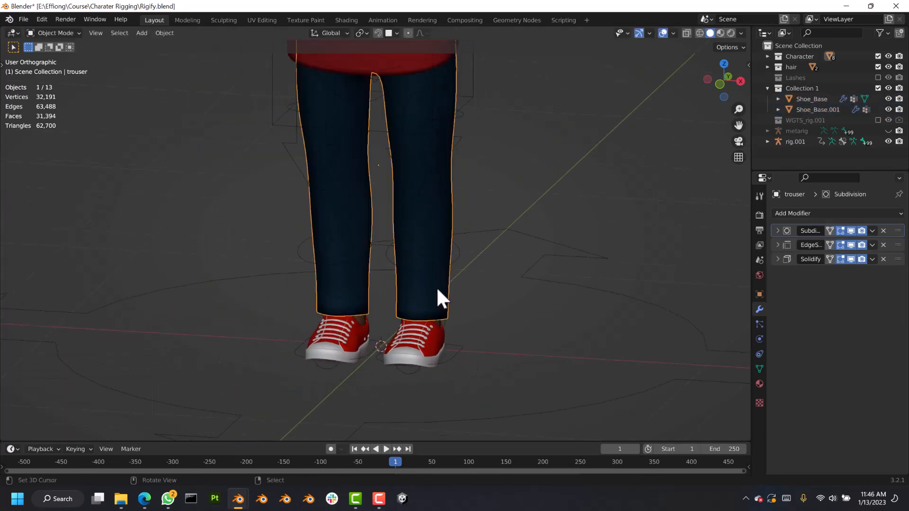
right_click(423, 351, "shift")
right_click(324, 338, "shift")
middle_click_drag(357, 228, 346, 363, "shift")
right_click(582, 80, "shift")
right_click(404, 112, "shift")
- Add the beard, eyebrows and hair meshes to the selection
middle_click_drag(405, 112, 379, 294, "shift")
scroll(392, 220, "up", 3)
scroll(392, 220, "up", 2)
right_click(413, 201, "shift")
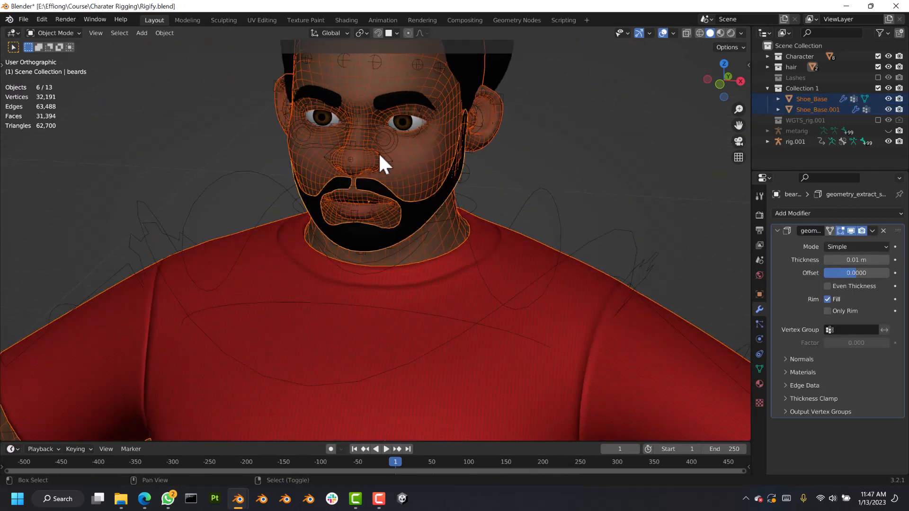
right_click(388, 97, "shift")
scroll(455, 95, "down", 2)
right_click(480, 113, "shift")
scroll(502, 213, "down", 2)
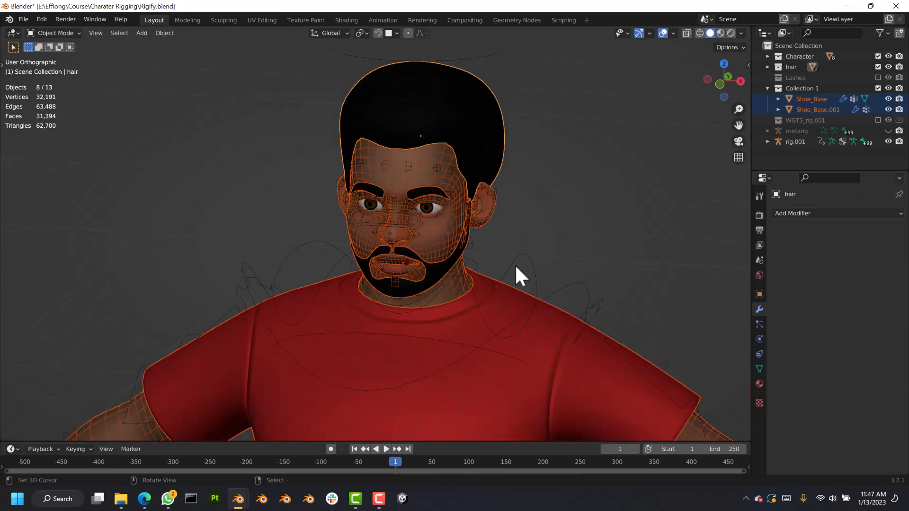
- Add the rig to the selection as the active object and parent the meshes to it With Automatic Weights
right_click(523, 254, "shift")
scroll(523, 255, "down", 4)
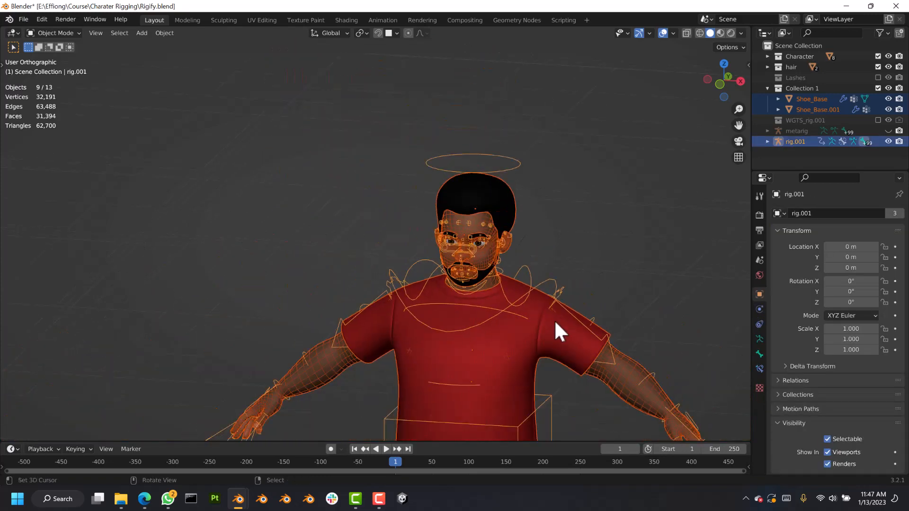
key("KP_1")
middle_click_drag(554, 310, 488, 252, "shift")
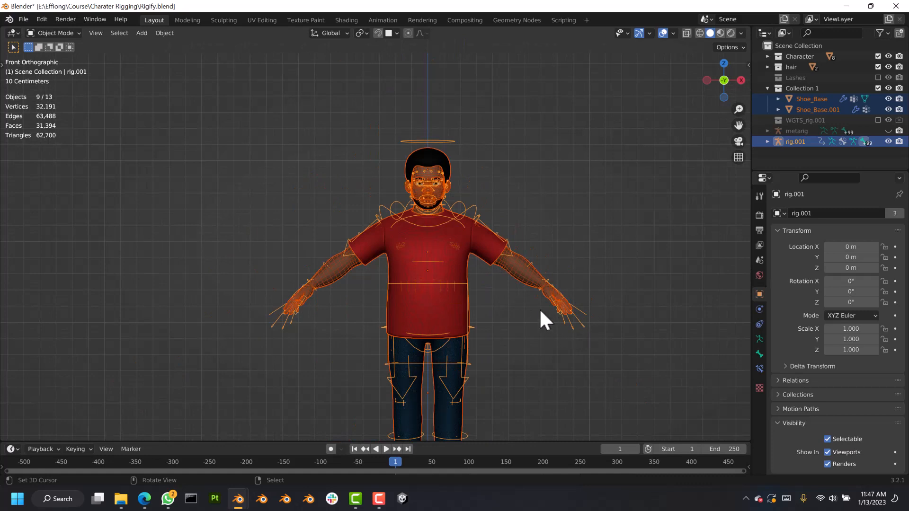
scroll(492, 280, "up", 3)
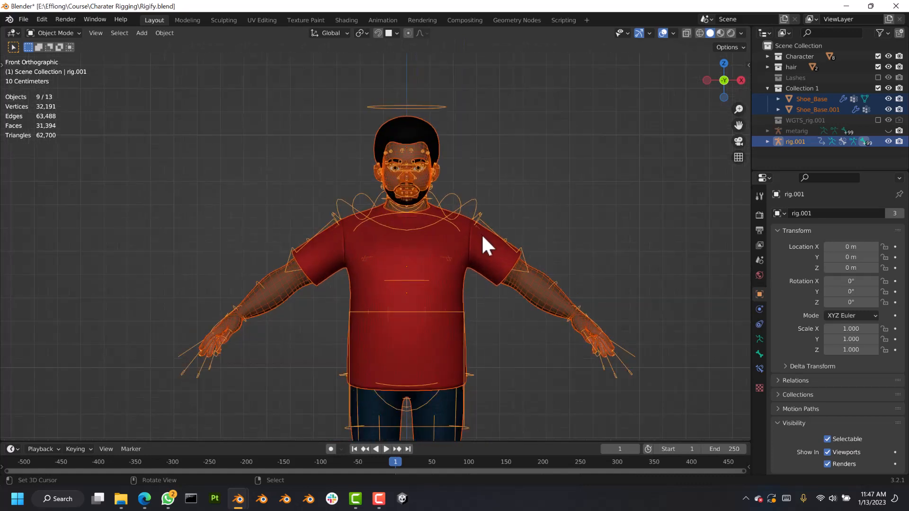
key("ctrl+p")
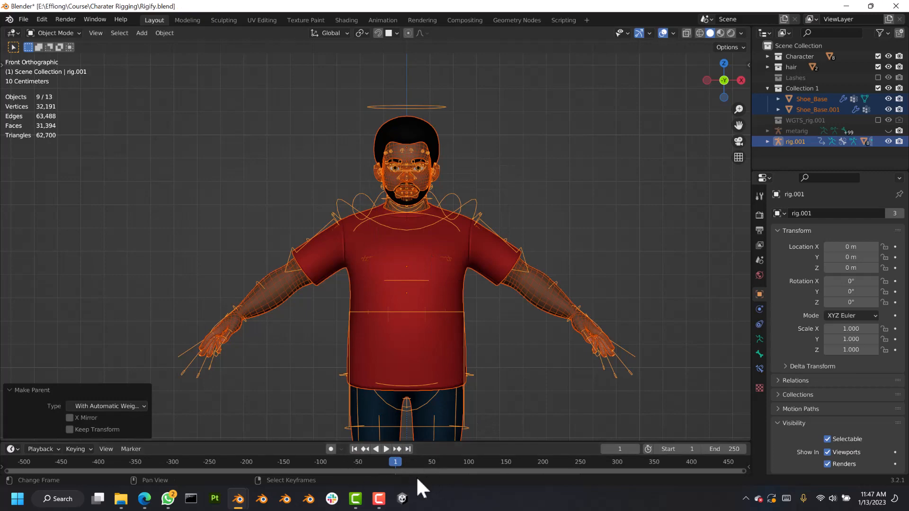
- Inspect the parented character and select only the rig
scroll(431, 251, "down", 2)
scroll(432, 252, "up", 2)
middle_click_drag(465, 303, 428, 129, "shift")
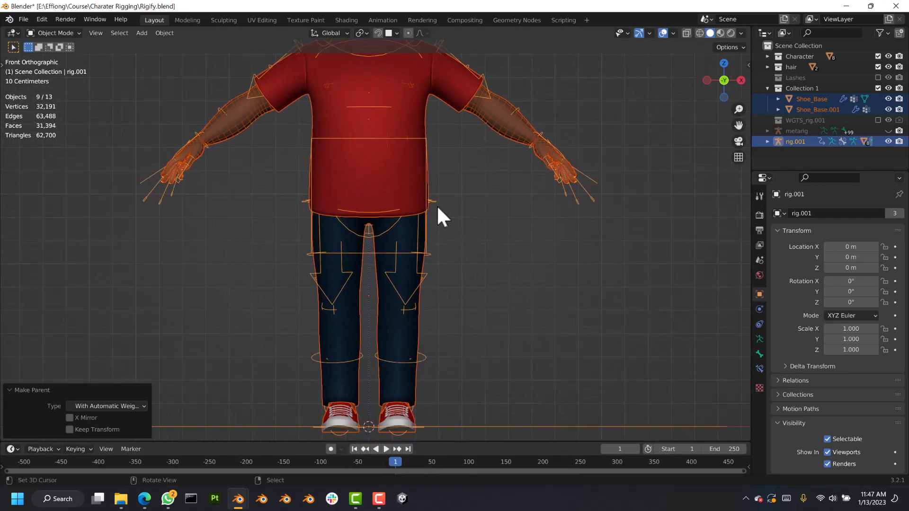
scroll(445, 218, "down", 2)
left_click(516, 360)
middle_click_drag(451, 227, 374, 197)
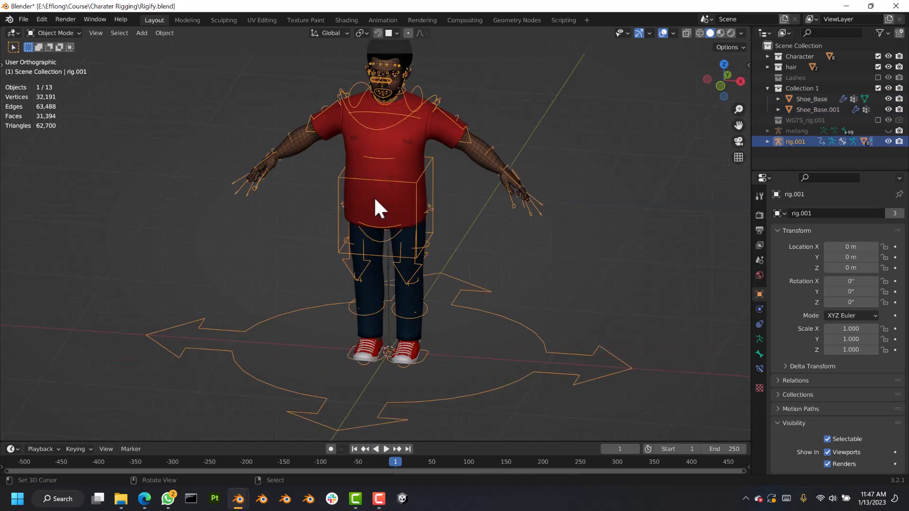
- Switch the rig to Pose Mode and view its upper body from the front
left_click(52, 32)
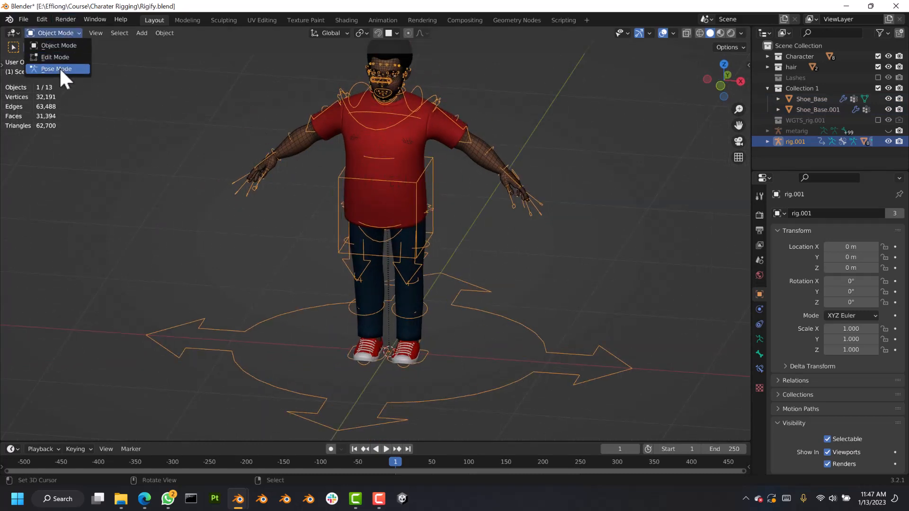
left_click(59, 69)
scroll(432, 194, "up", 2)
key("KP_1")
scroll(382, 141, "up", 3)
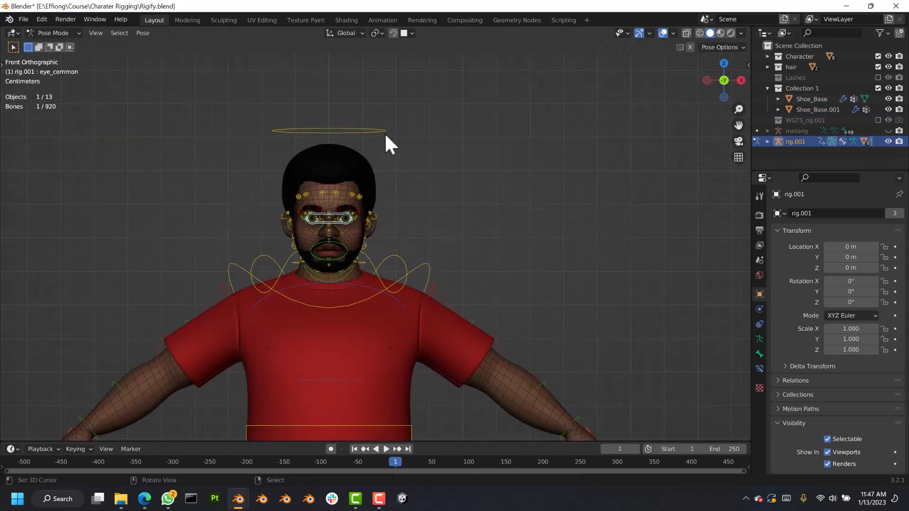
- Select the head control above the hair and try tilting it freely and with trackball rotation
left_click(383, 133)
key("r")
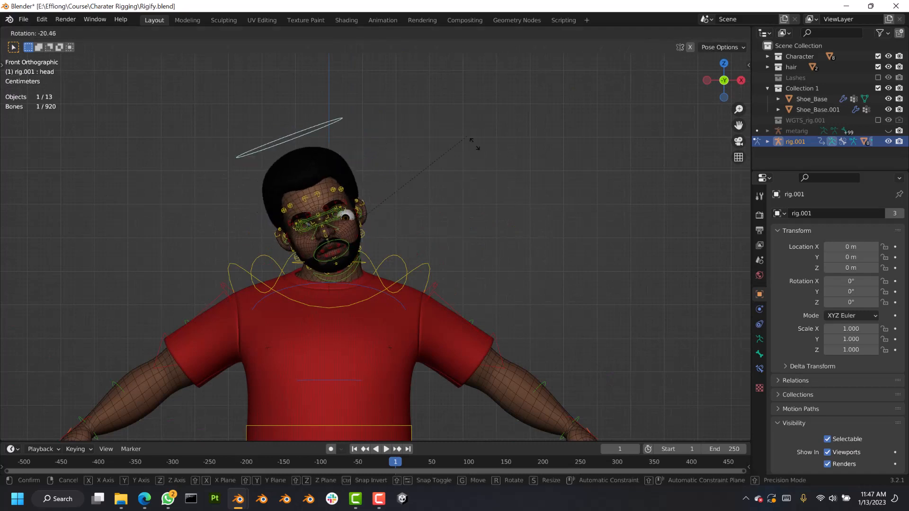
key("Escape")
key("r")
key("r")
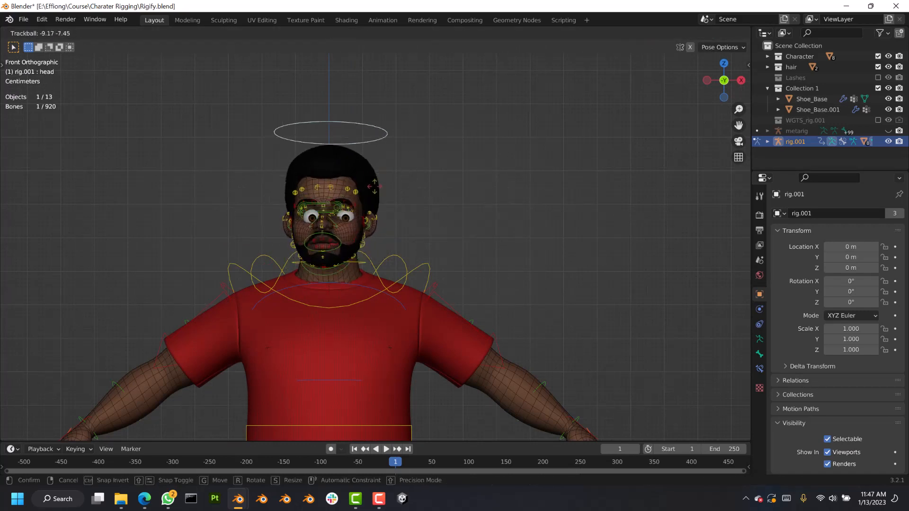
key("Escape")
- Rotate the head control from side to side to test the face deformation, and clear its rotation
scroll(337, 272, "up", 3)
key("r")
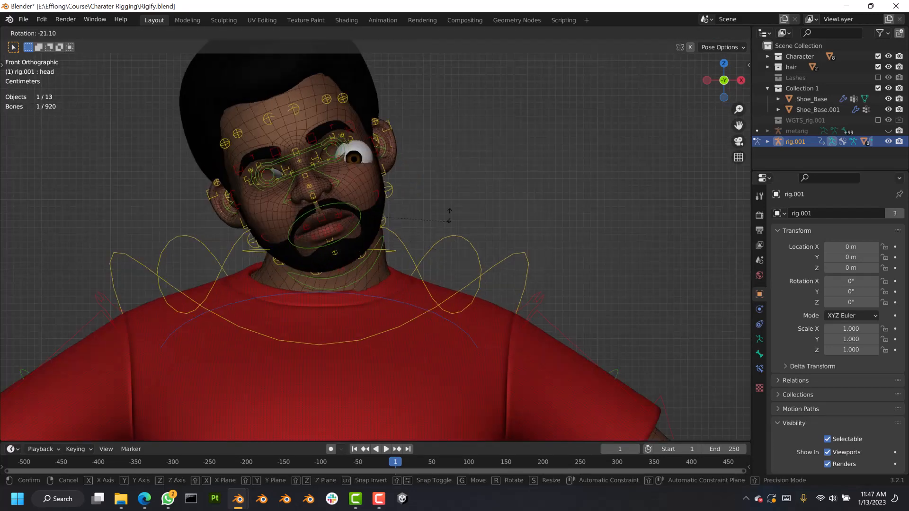
left_click(400, 262)
key("r")
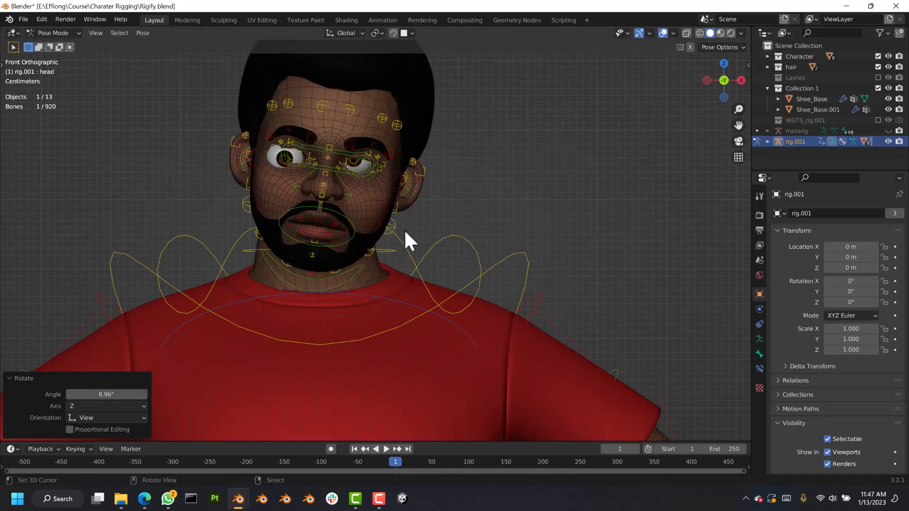
key("Escape")
scroll(389, 219, "down", 1, "alt")
key("alt+r")
- Select the left hand's IK control and try moving it to test the arm bend
scroll(379, 221, "down", 3)
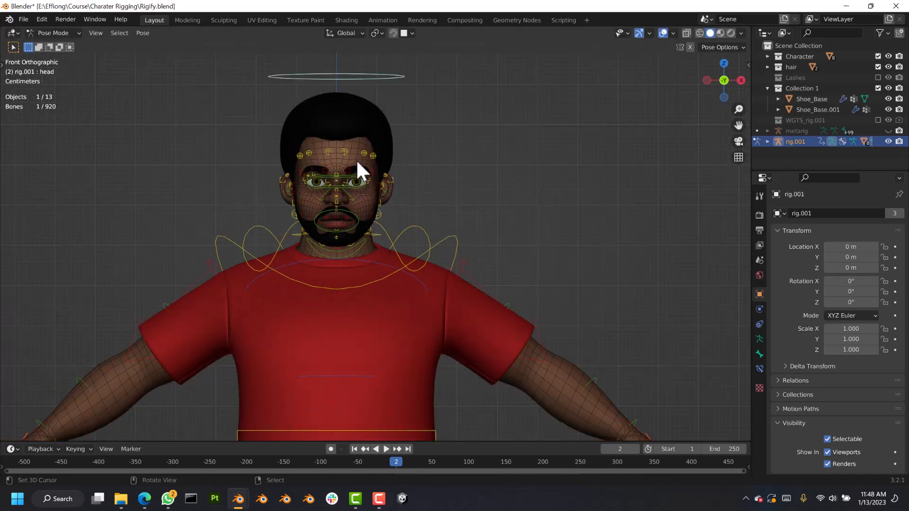
middle_click_drag(376, 102, 389, 131, "shift")
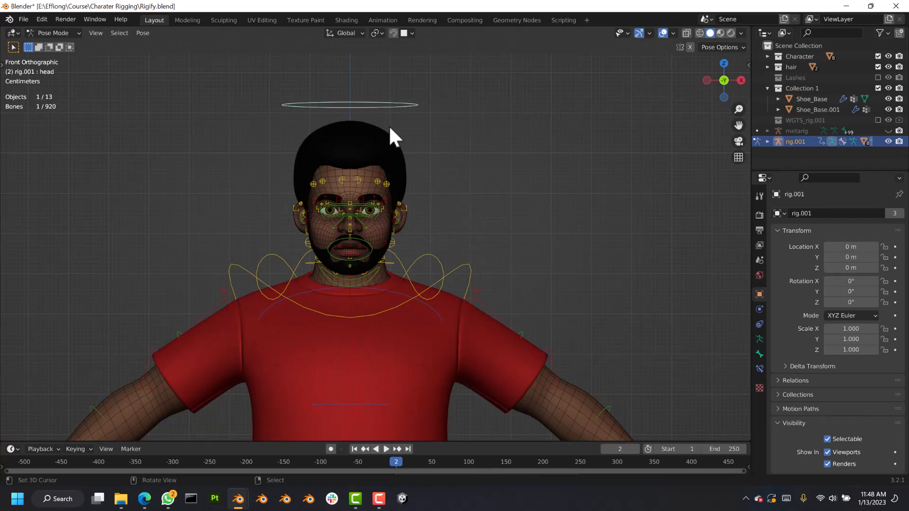
scroll(362, 206, "up", 4)
scroll(374, 240, "down", 2)
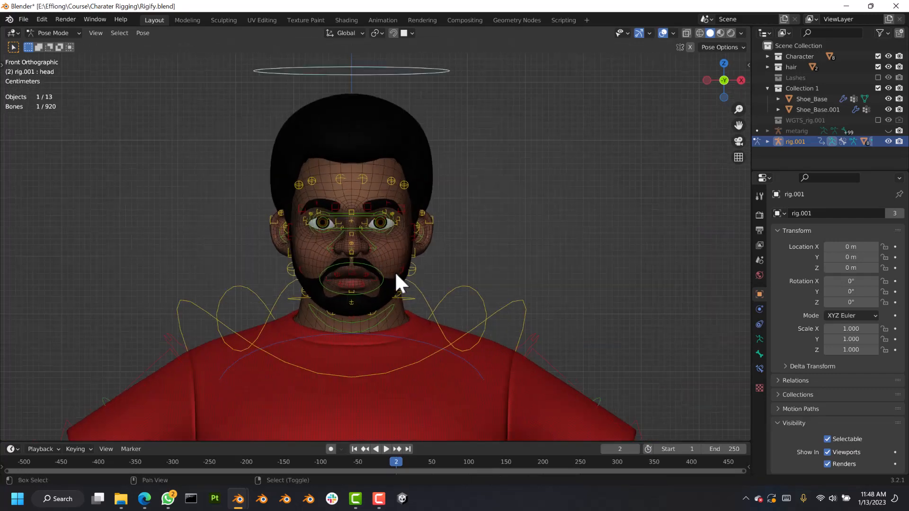
middle_click_drag(395, 271, 393, 145, "shift")
scroll(393, 145, "down", 3)
middle_click_drag(623, 345, 598, 351)
scroll(623, 342, "up", 5)
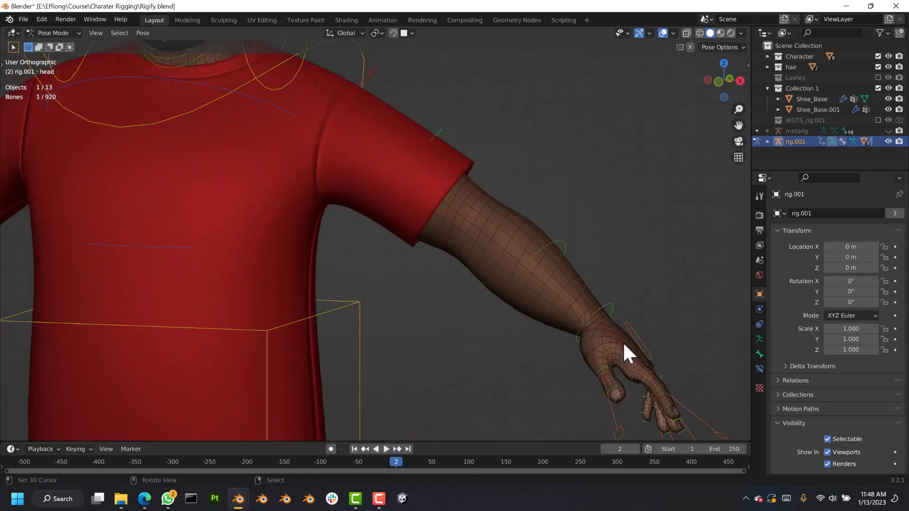
right_click(610, 334)
scroll(609, 334, "down", 2)
scroll(611, 334, "down", 4)
key("g")
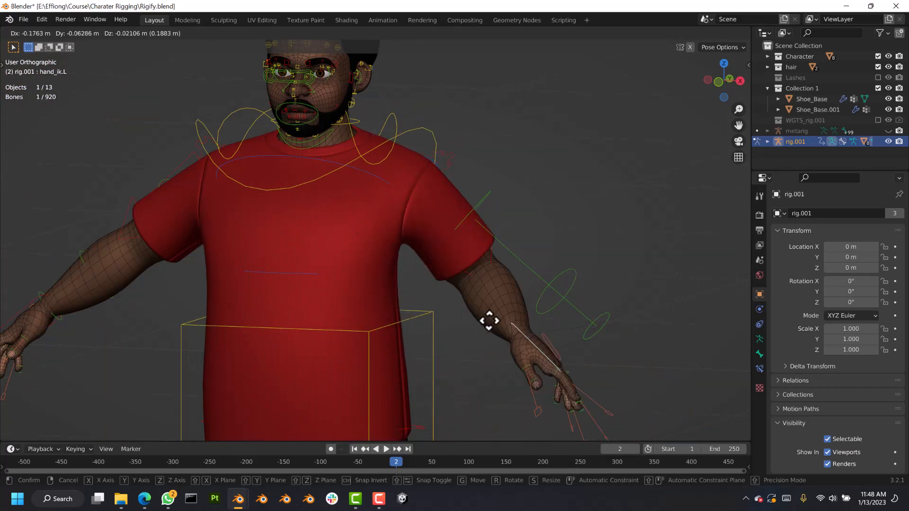
right_click(465, 324)
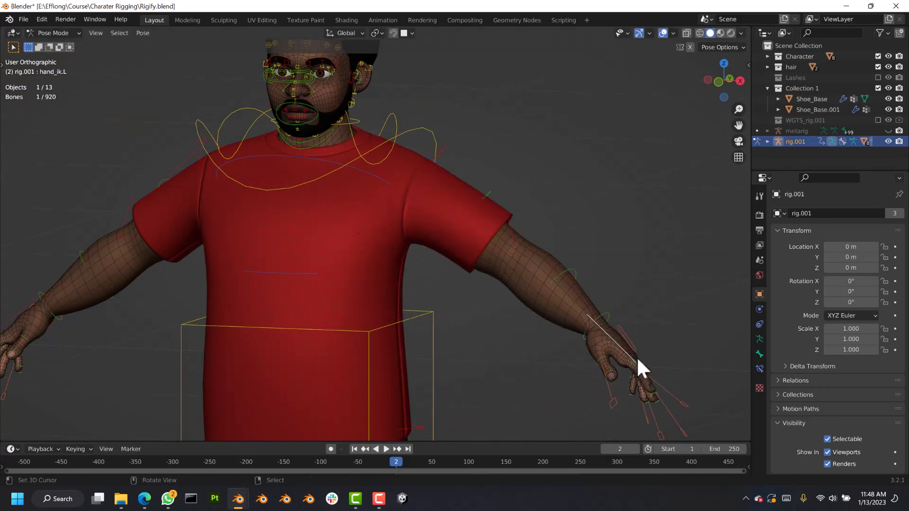
- Try rotating the left hand's IK control with trackball rotation to test the wrist
key("r")
key("r")
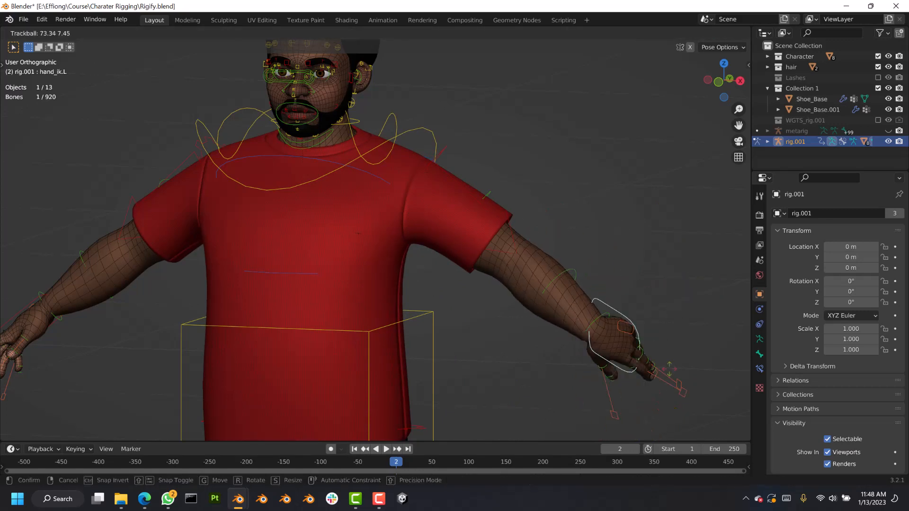
right_click(661, 322)
- Curl the left thumb inward by scaling down its master control
middle_click_drag(620, 326, 522, 247, "shift")
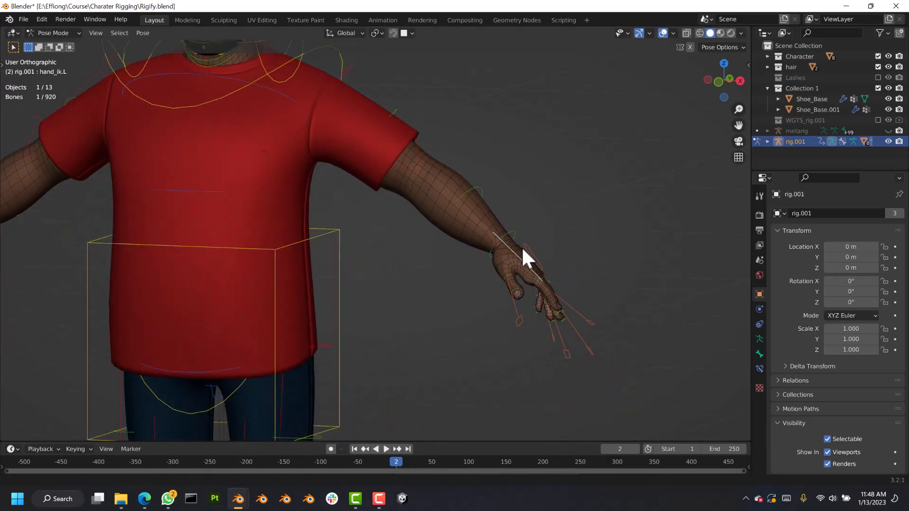
scroll(511, 306, "up", 6)
left_click(510, 342)
middle_click_drag(510, 337, 559, 345)
key("s")
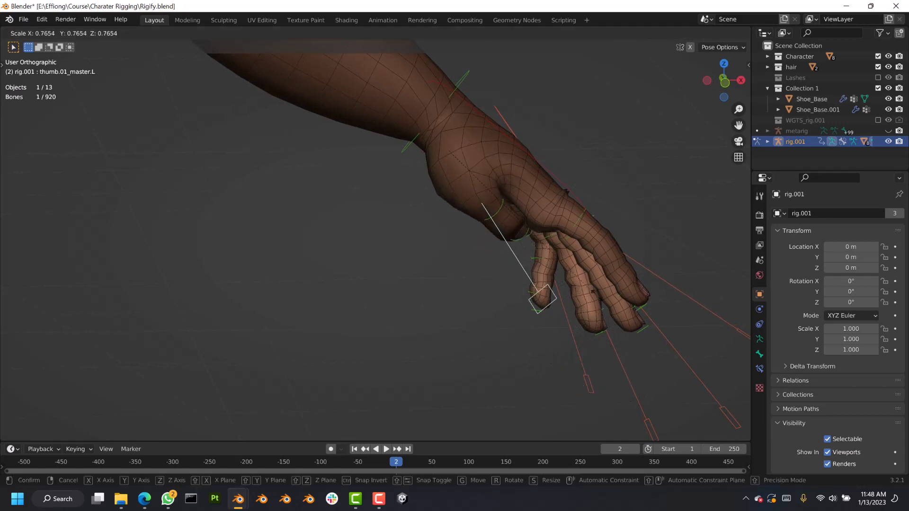
left_click(545, 303)
- Curl the left index finger by scaling down its master control and rotating it toward the palm
middle_click_drag(545, 303, 606, 316)
left_click(649, 357)
key("s")
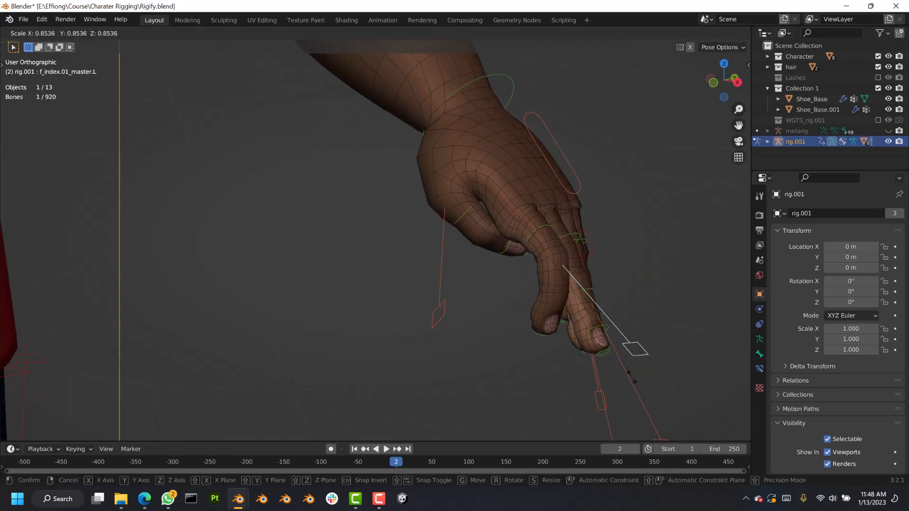
left_click(516, 292)
middle_click_drag(517, 293, 499, 274)
key("r")
left_click(557, 286)
- Select the left middle finger's master control and scale it to 0.761 to curl the finger
left_click(632, 355)
middle_click_drag(632, 356, 558, 364)
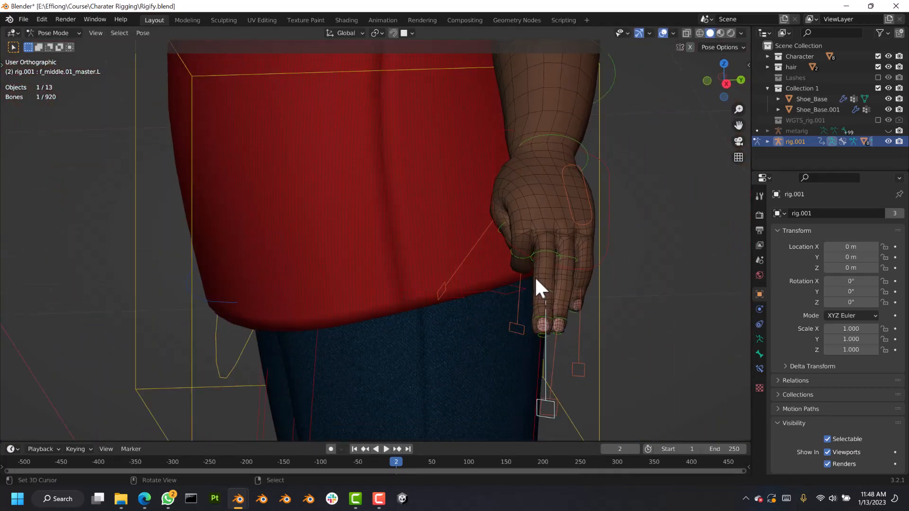
middle_click_drag(552, 308, 582, 209)
key("s")
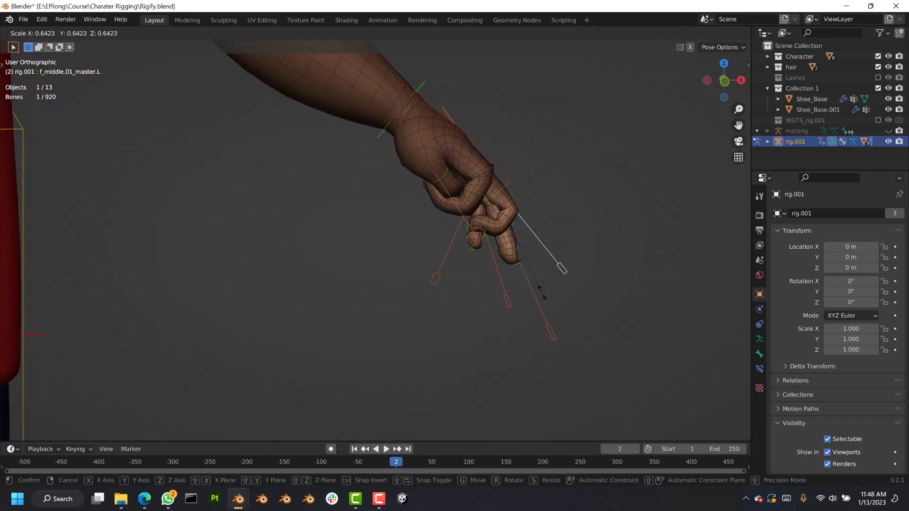
left_click(581, 299)
- Fold the left middle finger into the palm by rotating its control 45.6°, scaling it to 0.839 and rotating it -4.96°
key("r")
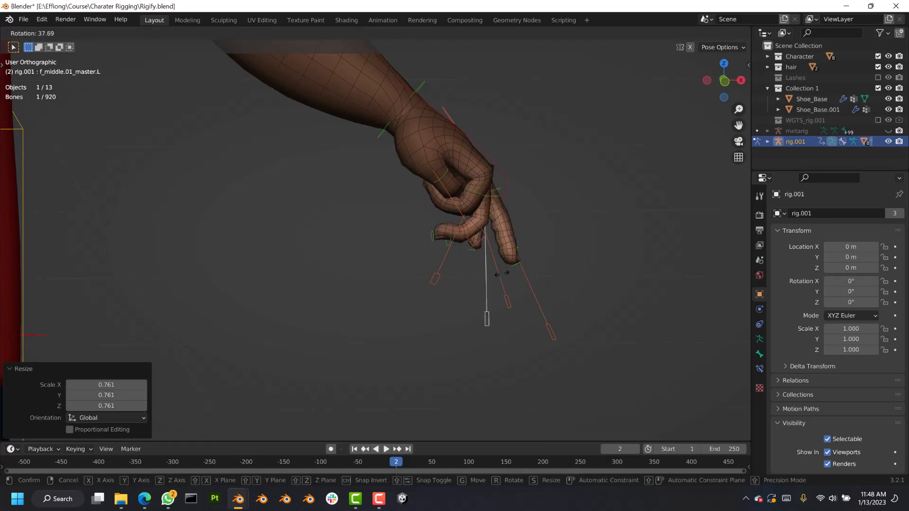
left_click(464, 334)
key("s")
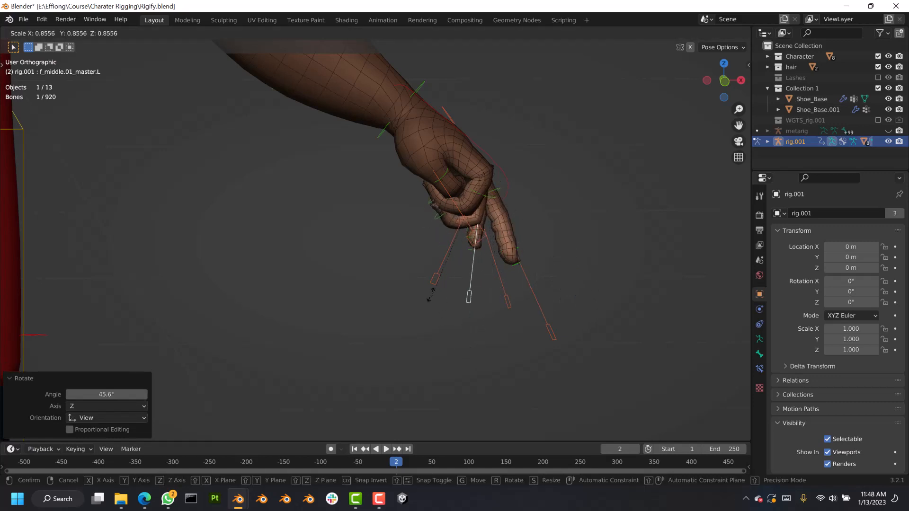
left_click(466, 308)
middle_click_drag(475, 273, 374, 251)
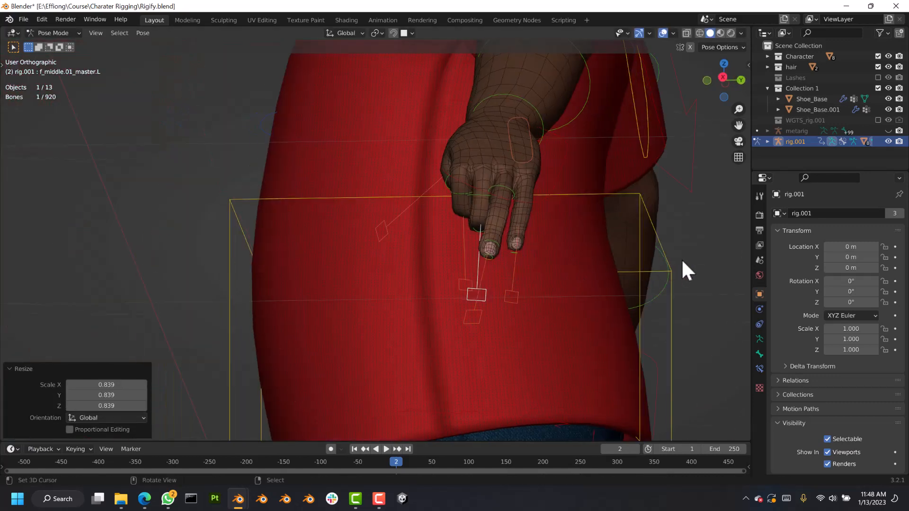
key("r")
left_click(542, 263)
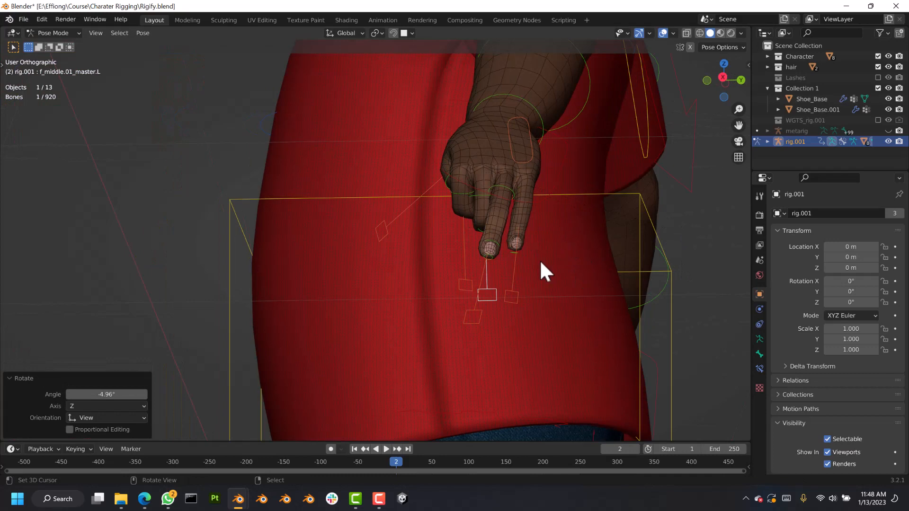
- Curl the left ring finger by rotating its master control toward the palm and scaling it to 0.763
right_click(477, 325)
middle_click_drag(477, 324, 604, 339)
key("r")
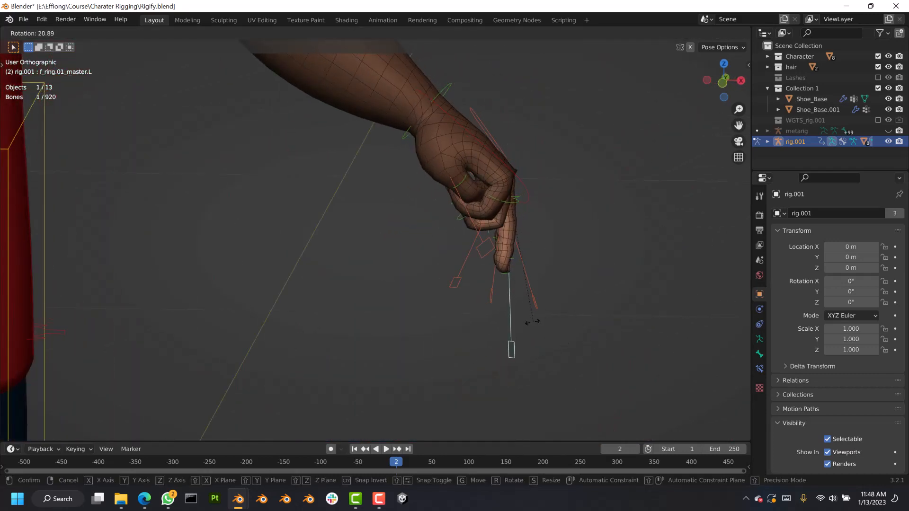
left_click(533, 322)
key("s")
left_click(447, 296)
middle_click_drag(446, 296, 509, 302)
middle_click_drag(486, 261, 589, 265)
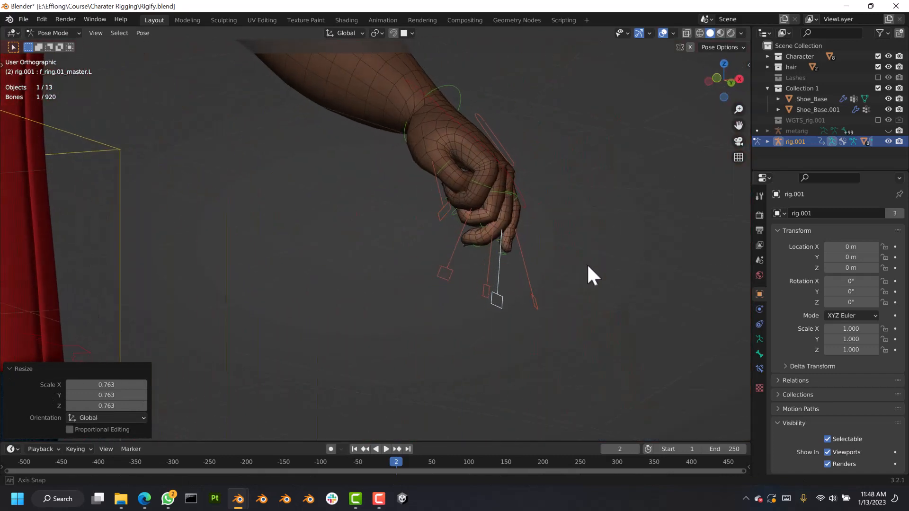
- Select all of the left hand's controls and clear their scale and rotation
scroll(576, 264, "down", 4)
left_click(556, 285)
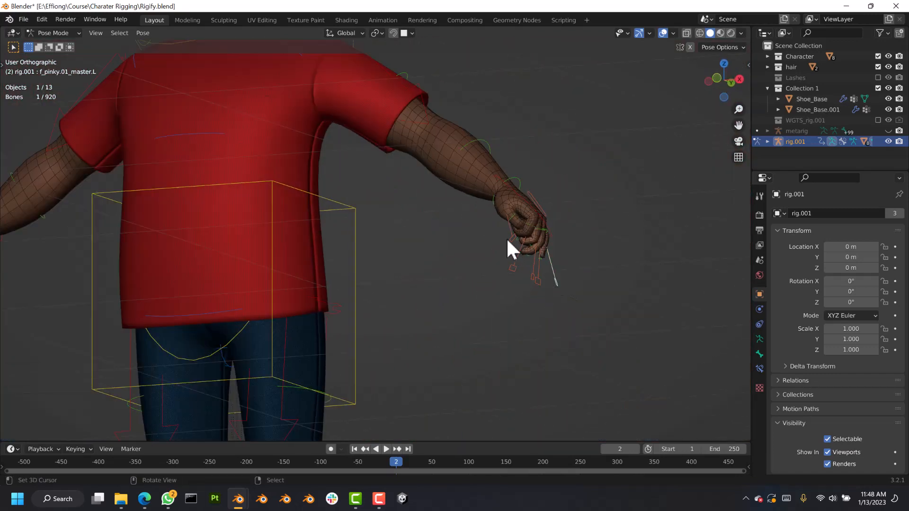
left_click_drag(479, 194, 598, 322)
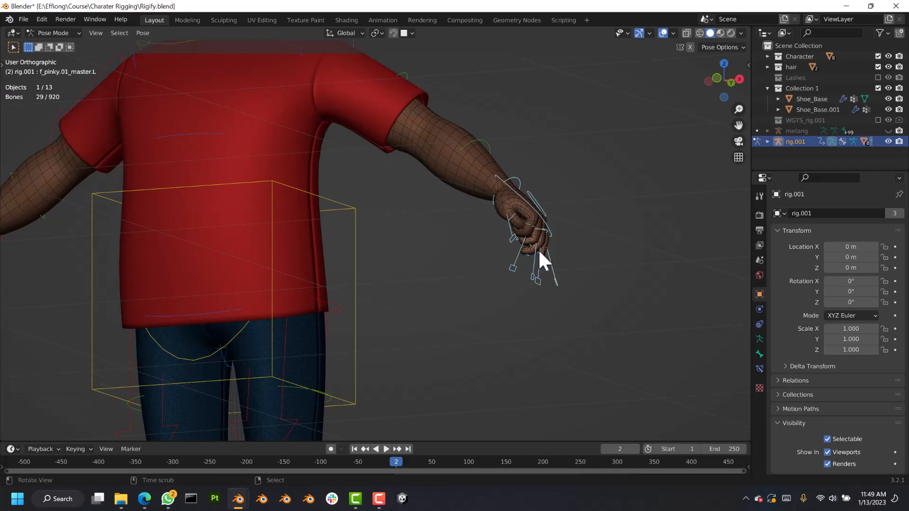
key("alt+s")
key("alt+r")
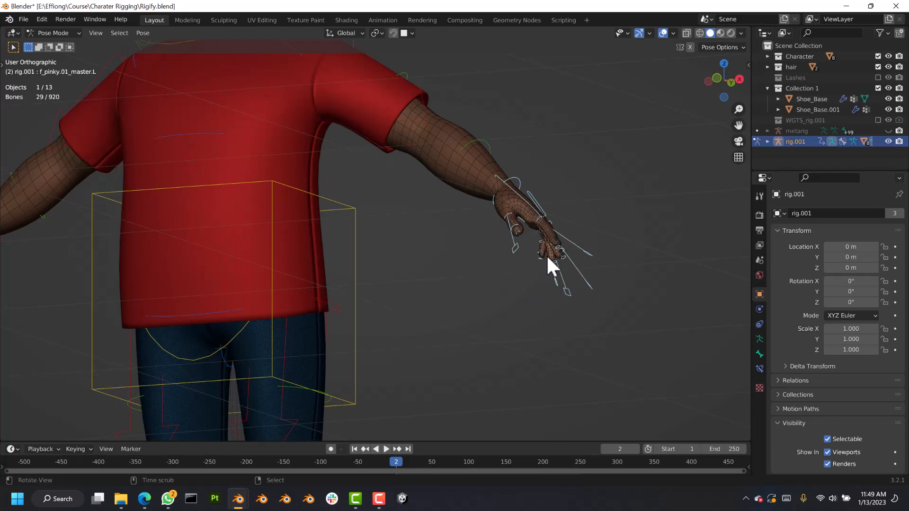
- Select the box-shaped torso control and try rotating and moving it in front view
key("KP_1")
scroll(501, 232, "up", 4)
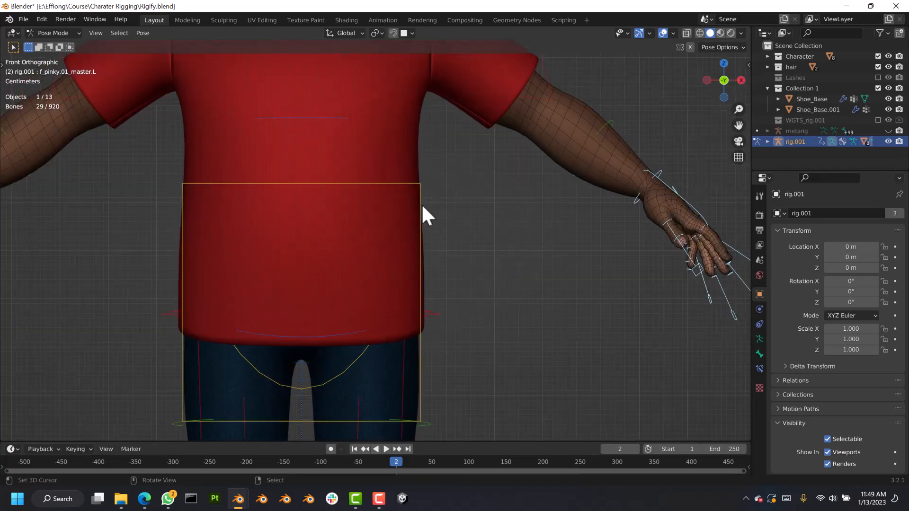
left_click(422, 214)
scroll(427, 231, "down", 4)
key("r")
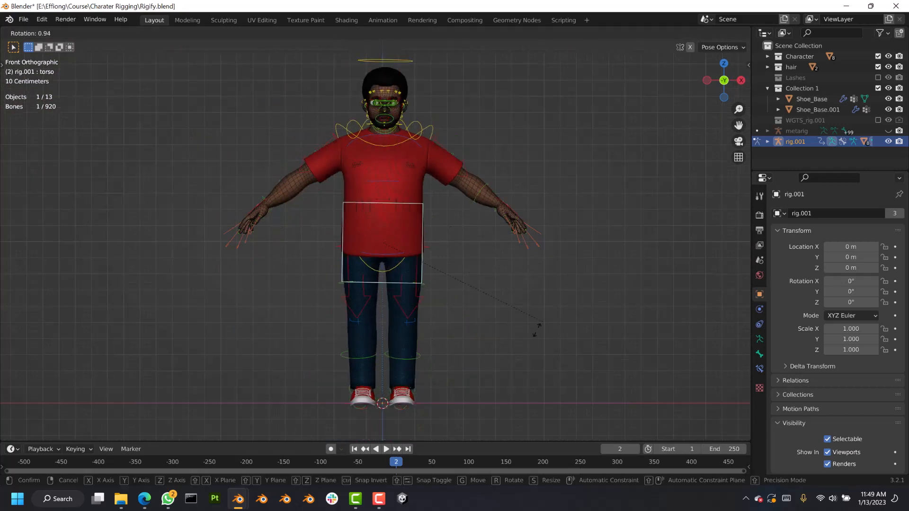
right_click(462, 277)
key("g")
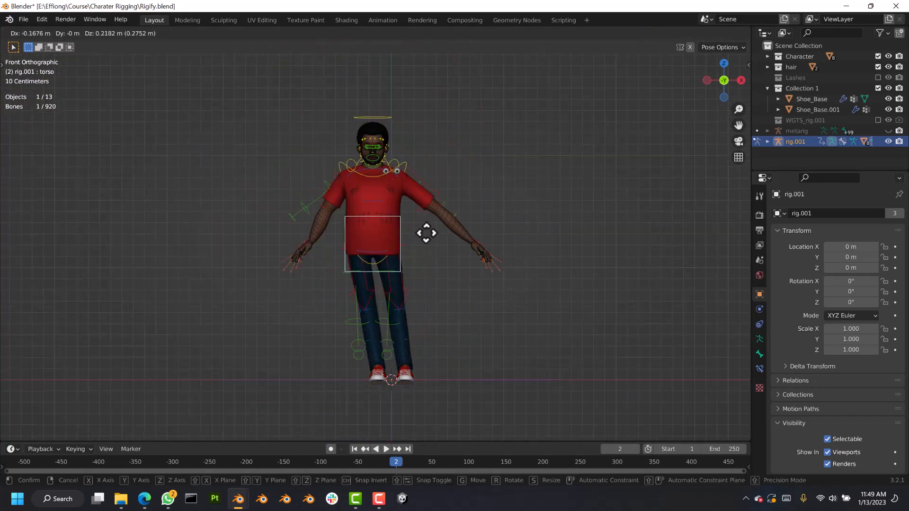
right_click(406, 235)
- Try moving the torso control while looking from the side to test how the legs bend
middle_click_drag(406, 222, 316, 343)
scroll(403, 363, "up", 3)
key("g")
right_click(374, 265)
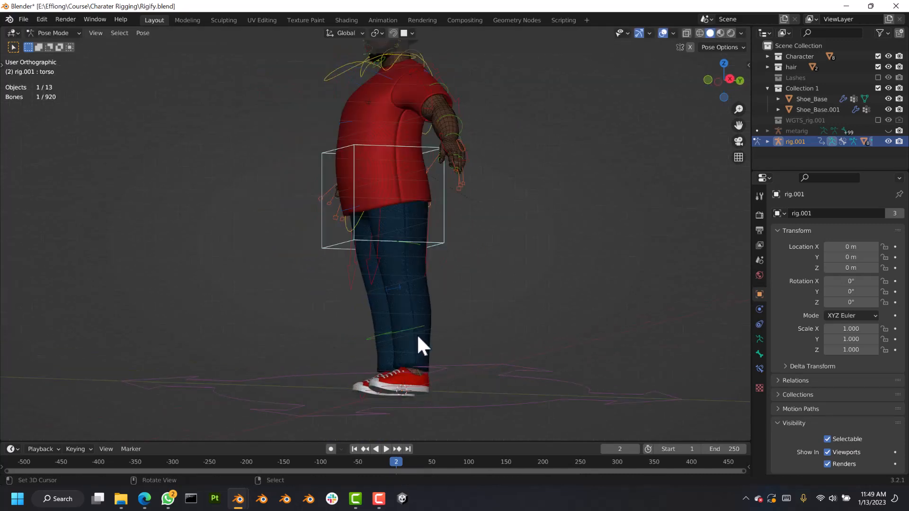
middle_click_drag(417, 334, 377, 347)
scroll(377, 347, "up", 2)
key("g")
right_click(375, 353)
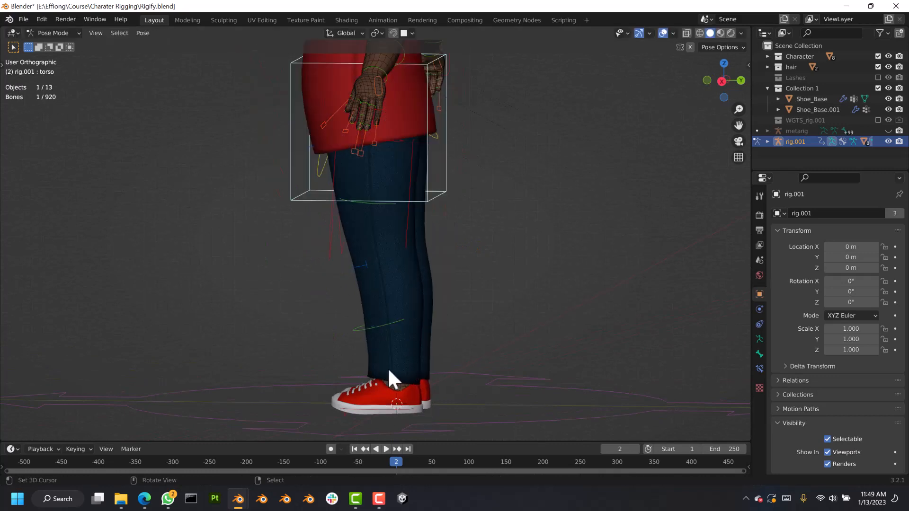
- Select the left foot's IK control and try lifting it to test the knee bend
middle_click_drag(370, 406, 410, 418)
left_click(391, 409)
key("g")
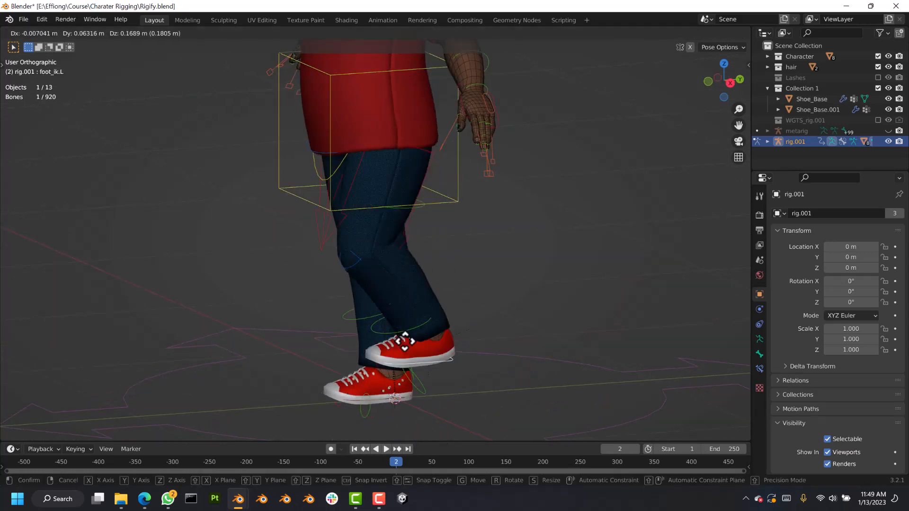
right_click(393, 371)
- Try lifting the left foot's IK control about 0.2 m forward and up in side view, and rotate it about -17.3°
key("KP_3")
key("g")
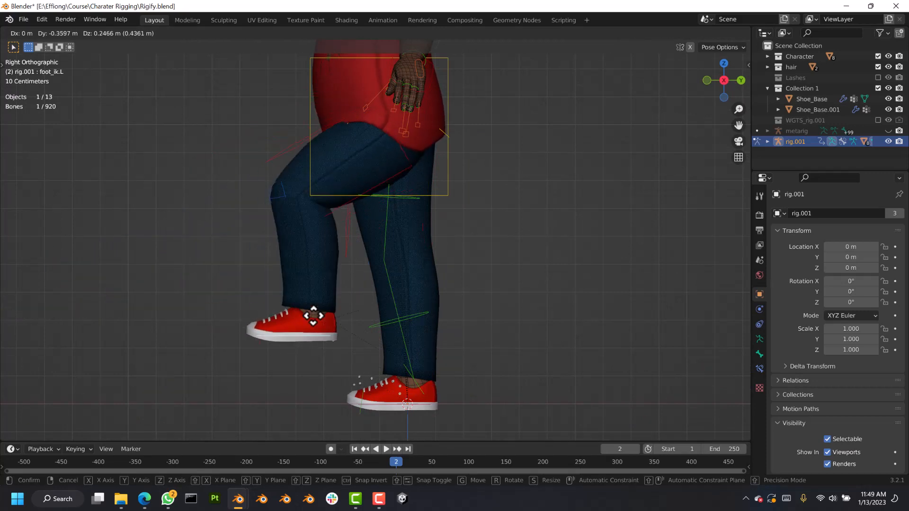
left_click(354, 328)
key("r")
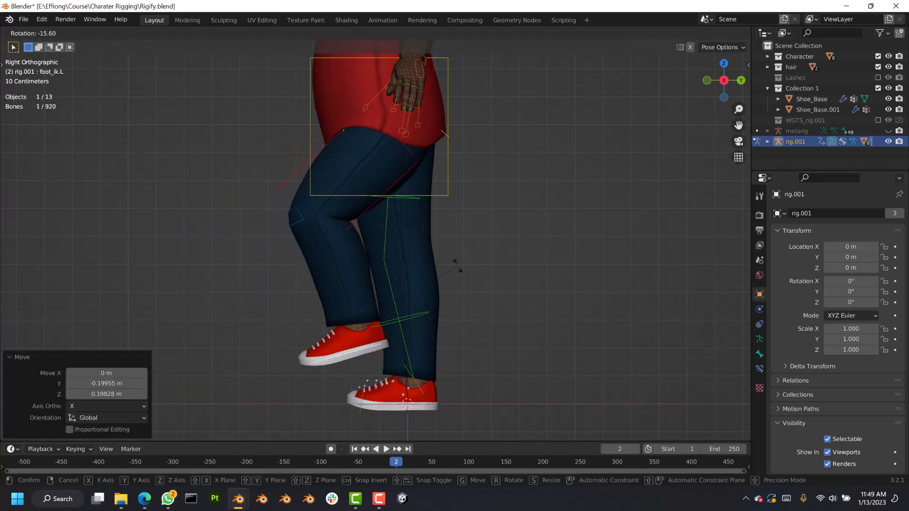
left_click(442, 284)
key("r")
right_click(414, 296)
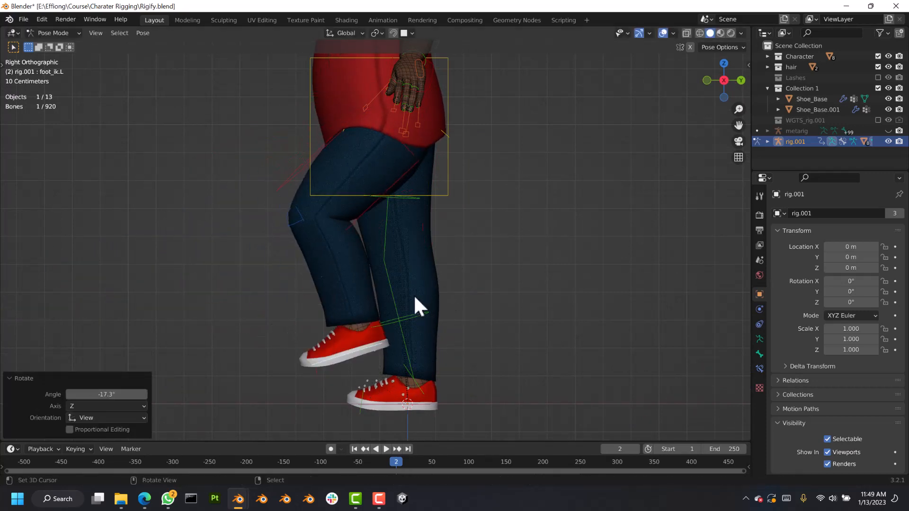
key("g")
right_click(421, 378)
- Try moving the left foot control about 0.14 m outward from the front and inspect the shoe's eyelets
middle_click_drag(427, 376, 392, 380)
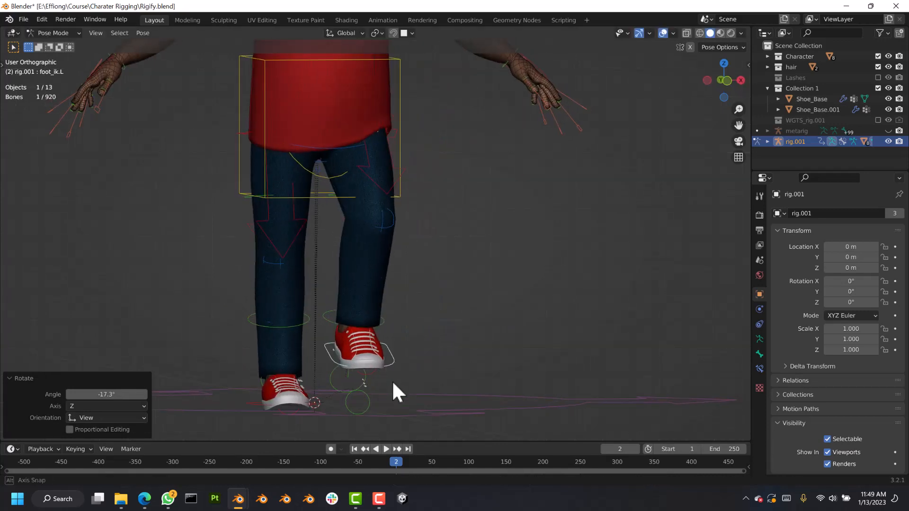
key("g")
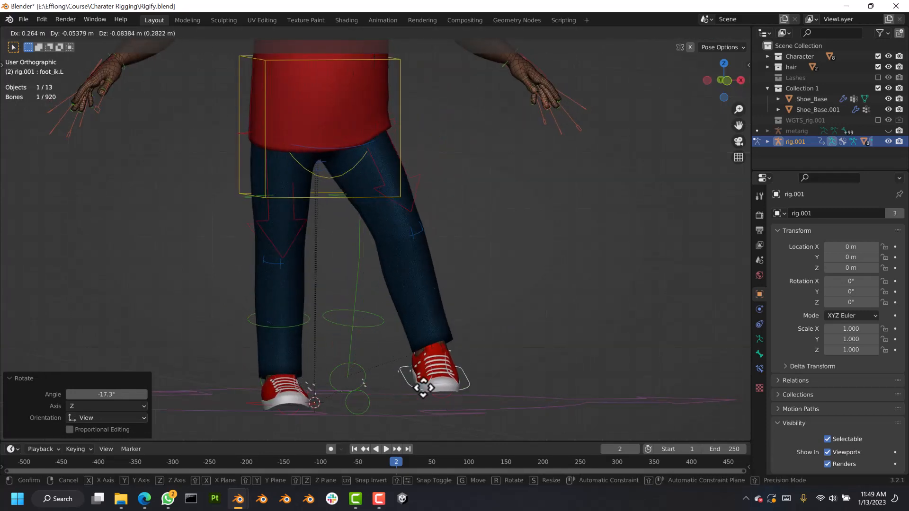
left_click(413, 398)
scroll(376, 393, "up", 6)
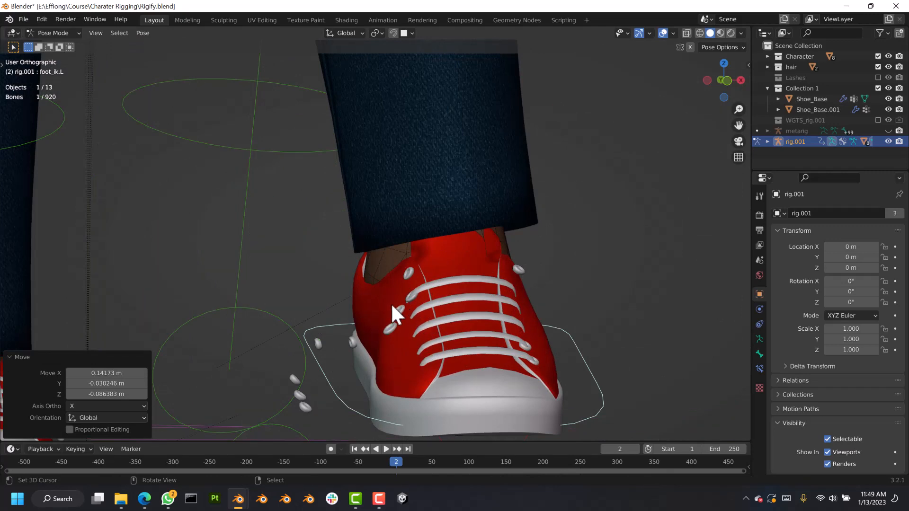
scroll(495, 299, "down", 5)
middle_click_drag(403, 348, 429, 335)
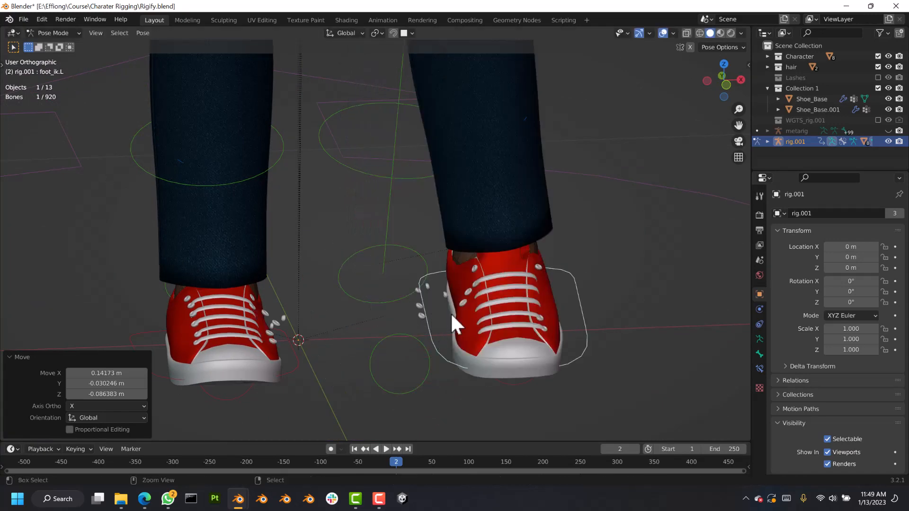
- Leave Pose Mode for Object Mode and select the left shoe mesh
left_click(495, 311)
left_click(412, 293)
left_click(53, 33)
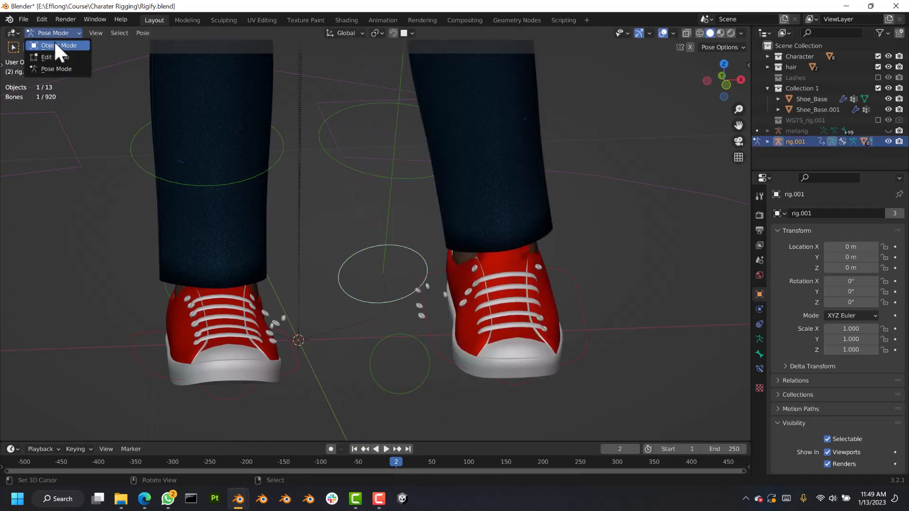
left_click(54, 42)
left_click(414, 307)
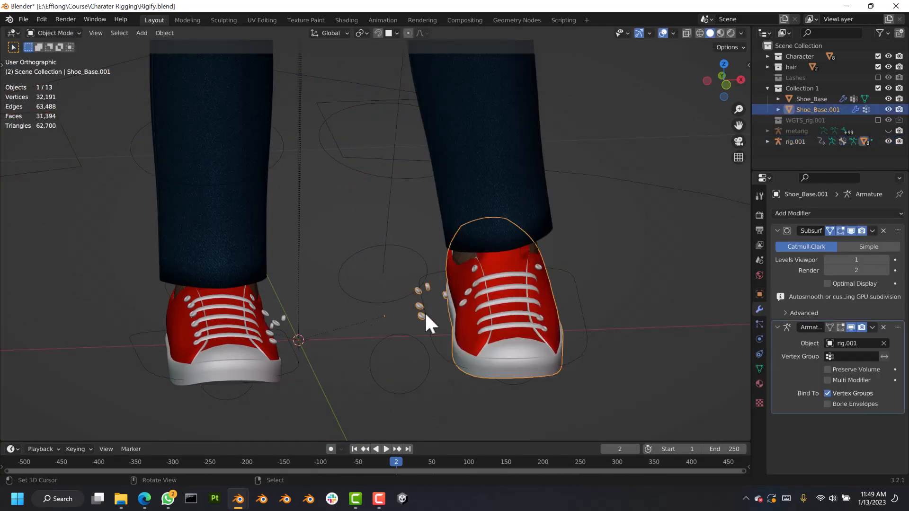
- Try deleting the left shoe and undo the deletion
key("x")
left_click(423, 311)
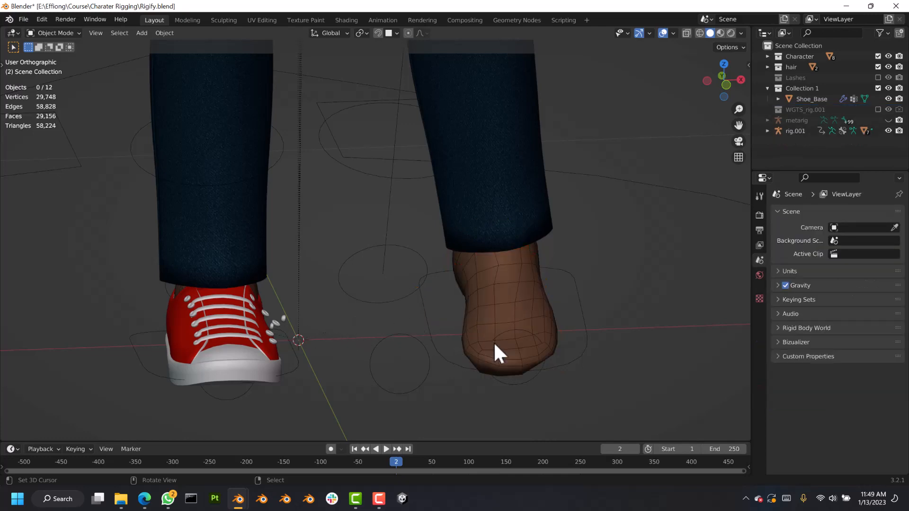
key("ctrl+z")
- Enter Edit Mode on the left shoe, select edges on its inner-side eyelets and examine the eyelets and laces
key("Tab")
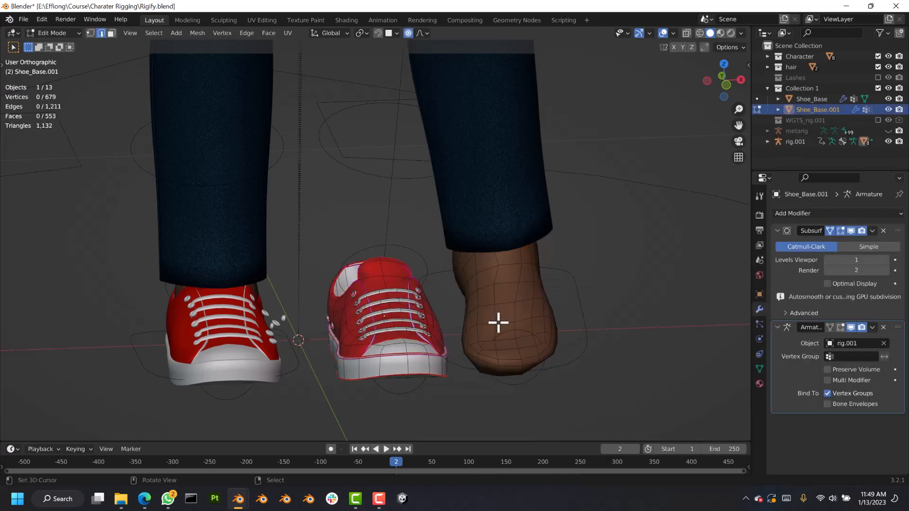
scroll(395, 330, "up", 4)
scroll(278, 314, "up", 3)
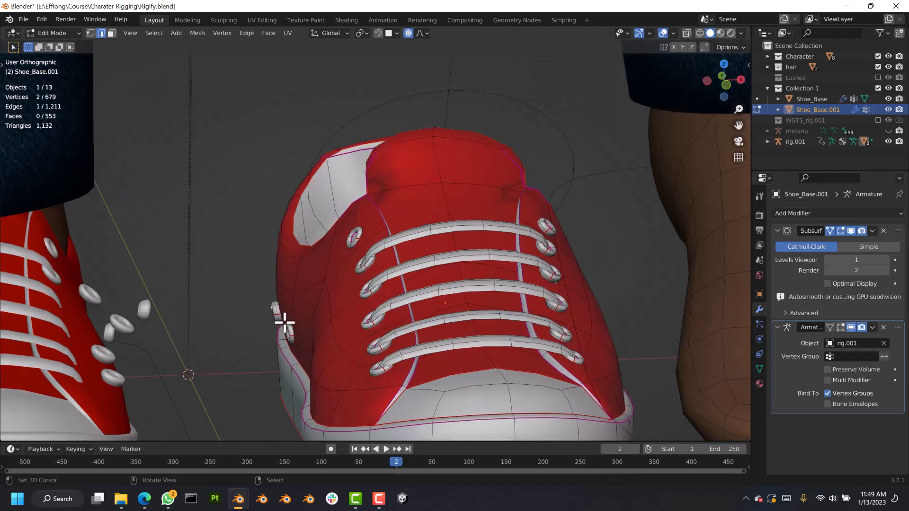
right_click(302, 341, "shift")
right_click(272, 312, "shift")
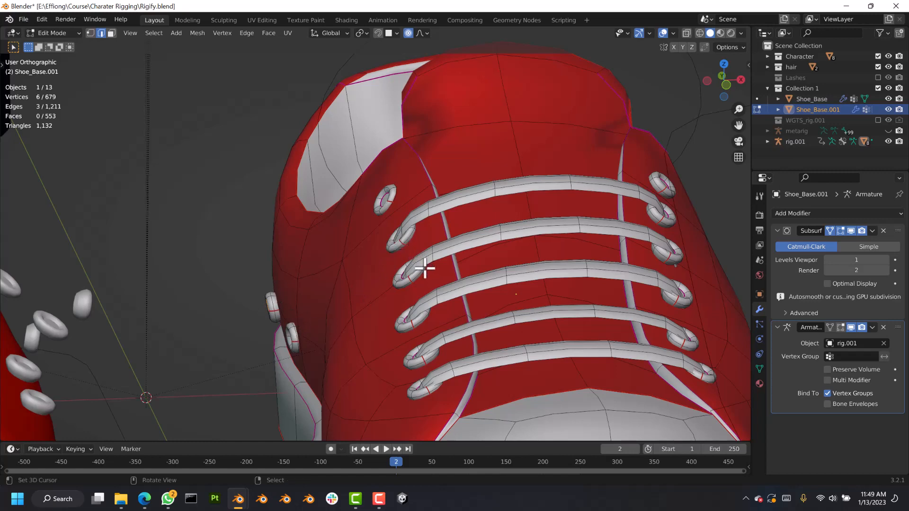
scroll(425, 269, "down", 4)
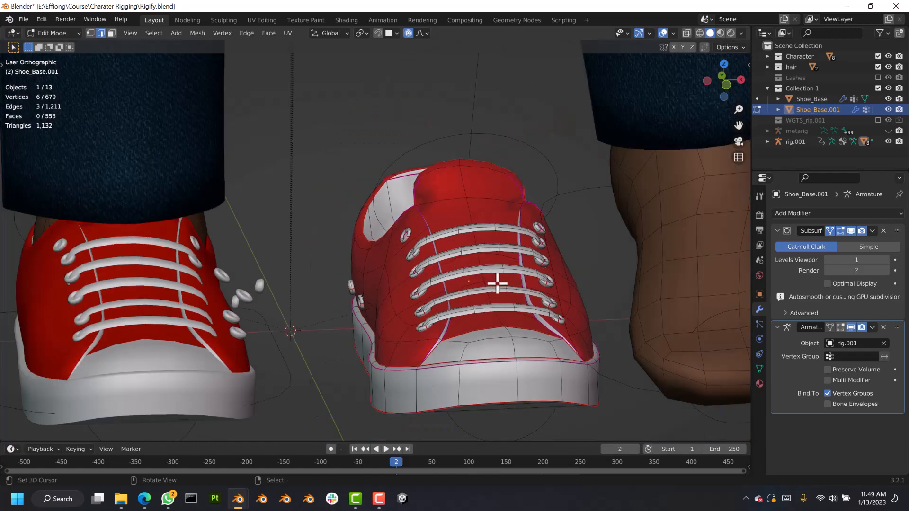
scroll(511, 284, "up", 3)
scroll(510, 284, "down", 5)
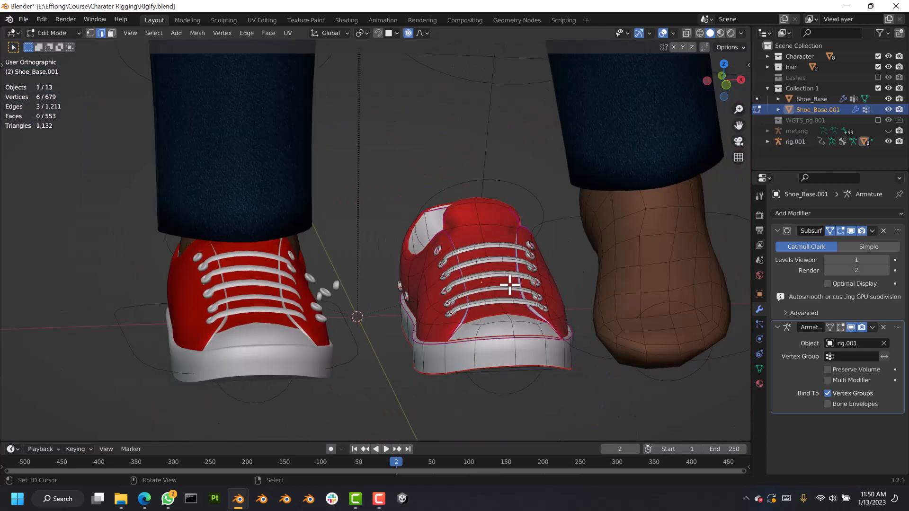
scroll(481, 294, "up", 2)
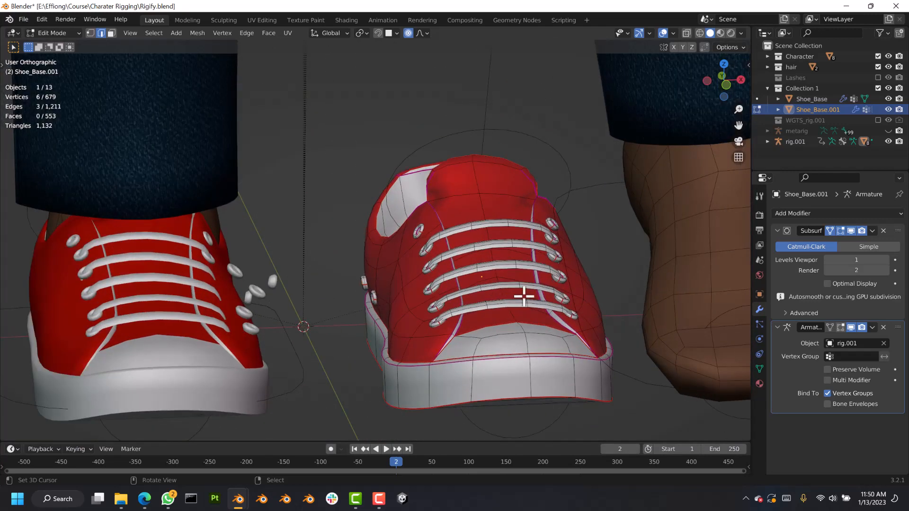
- Return to Object Mode, switch the rig to Pose Mode, and clear the location and rotation of all its controls
left_click(61, 31)
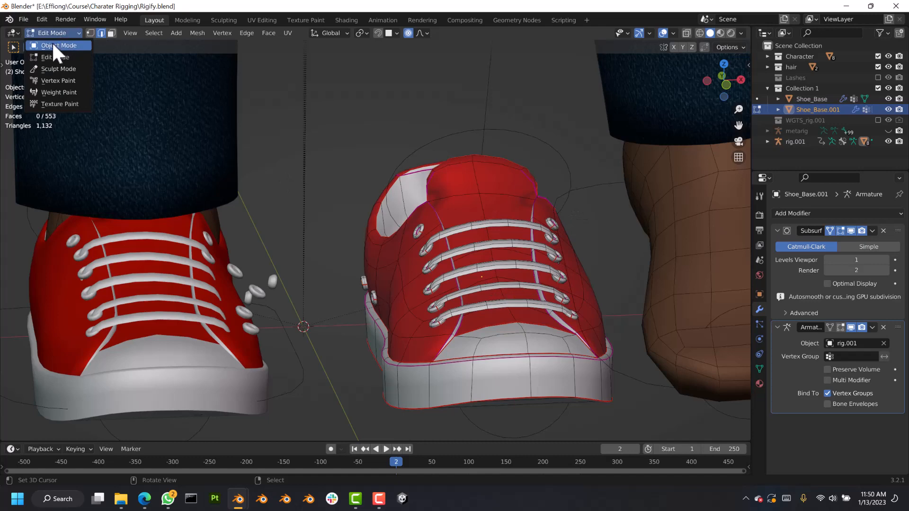
left_click(52, 41)
scroll(492, 191, "down", 2)
left_click(476, 205)
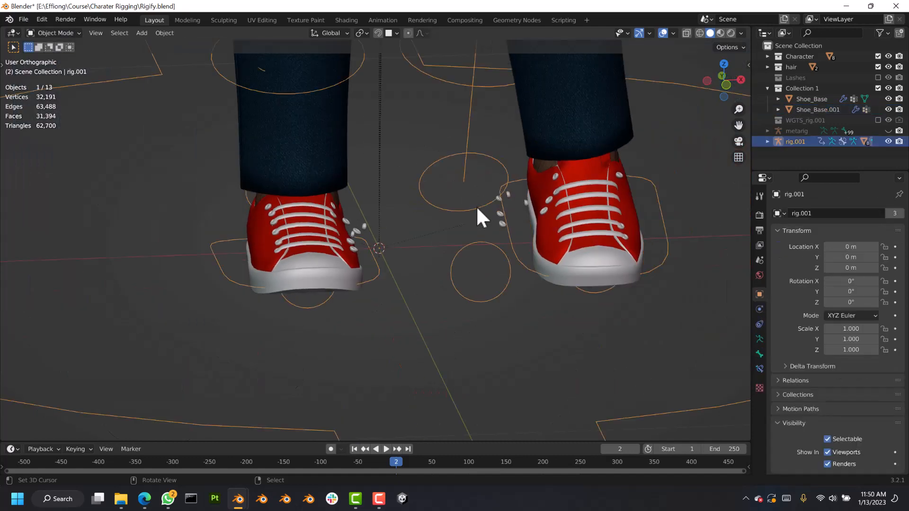
key("ctrl+Tab")
left_click(630, 220)
key("a")
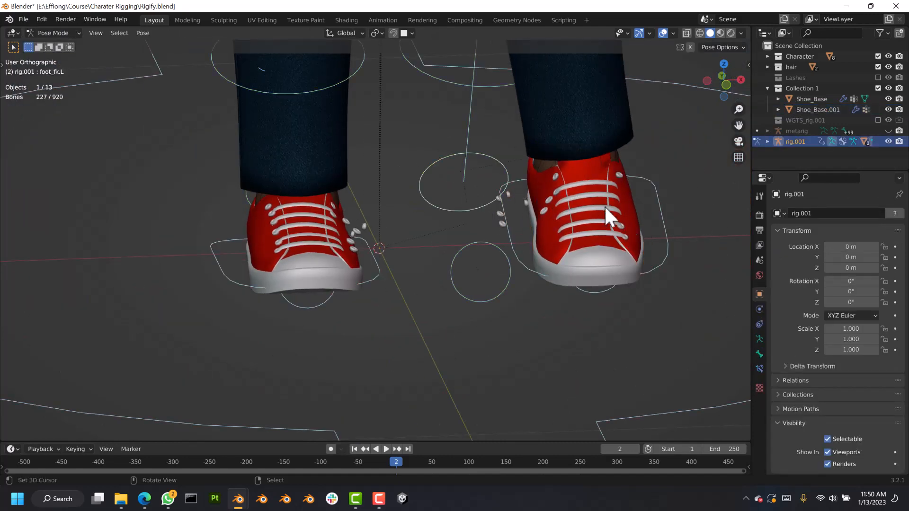
key("alt+g")
key("alt+r")
scroll(419, 223, "up", 5)
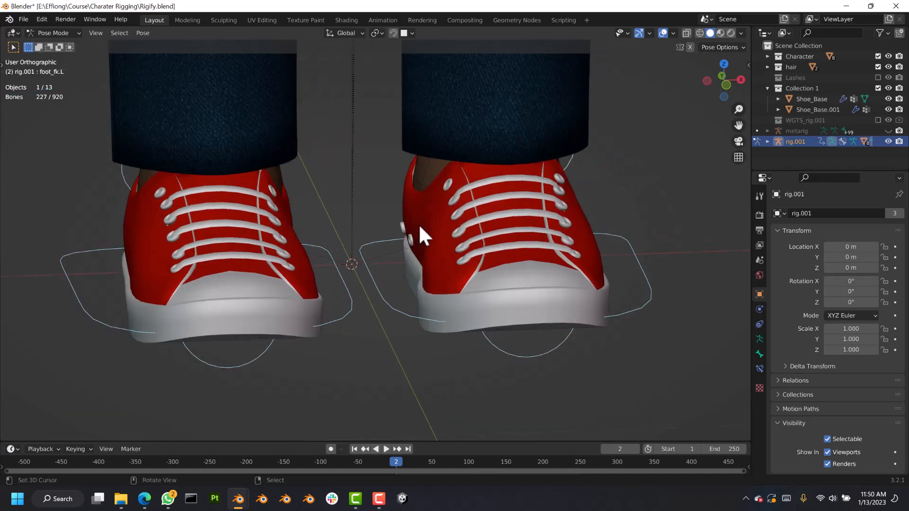
- Switch back to Object Mode and delete the character's right shoe
left_click(453, 232)
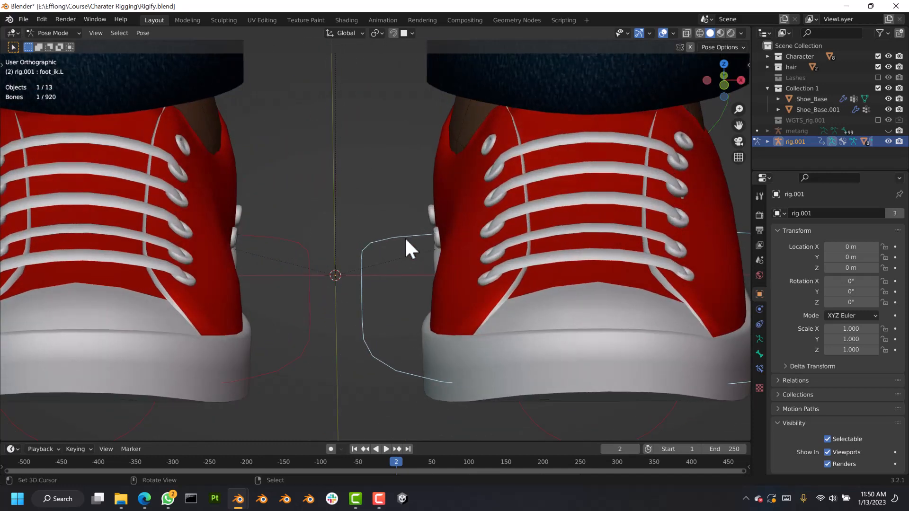
right_click(470, 214)
left_click(57, 32)
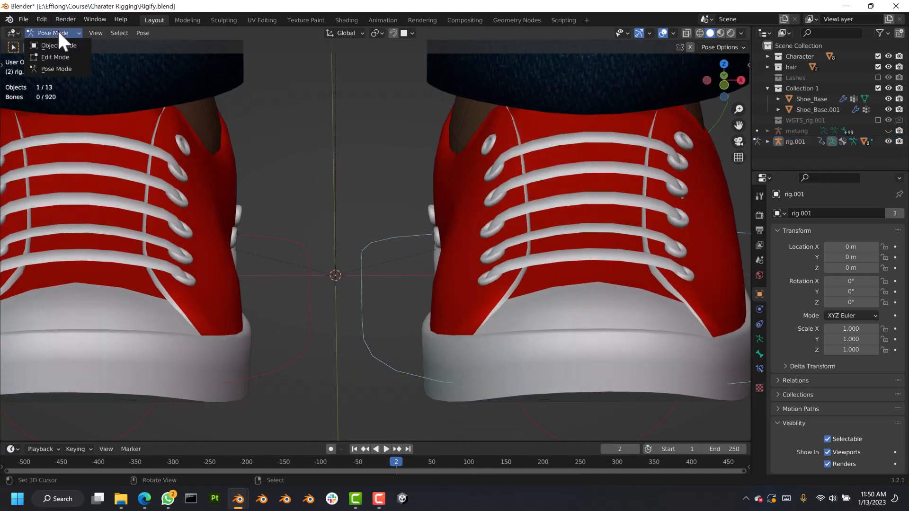
left_click(60, 47)
left_click(443, 226)
scroll(441, 224, "down", 3)
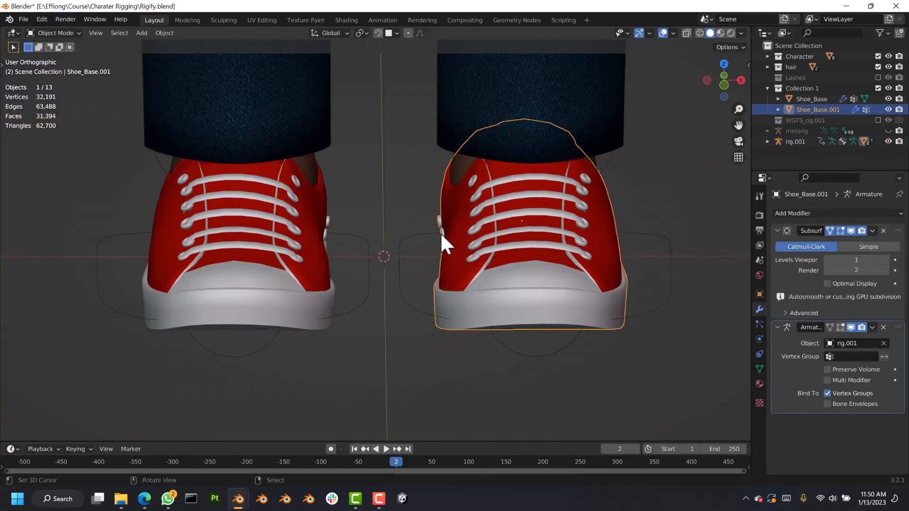
middle_click_drag(441, 232, 447, 243)
scroll(284, 238, "up", 1)
right_click(250, 233)
key("x")
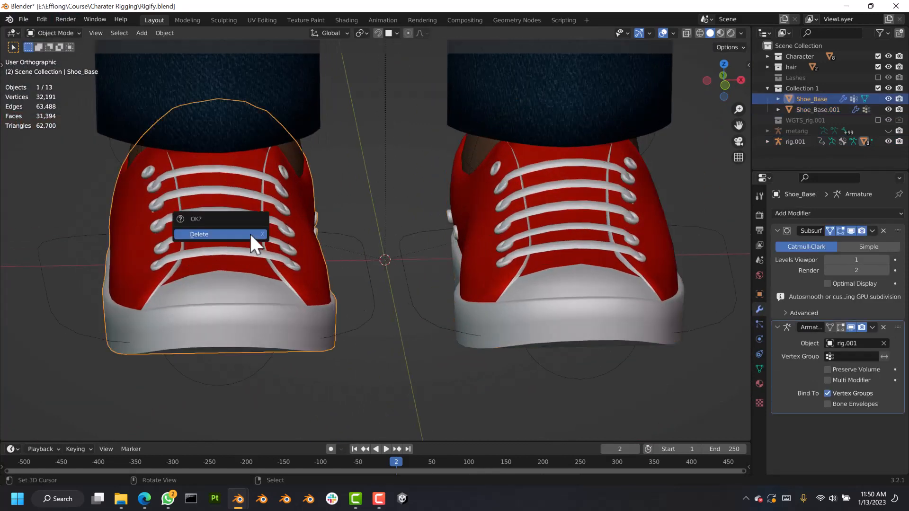
left_click(257, 232)
- Select the remaining left shoe and open its mesh in Edit Mode
right_click(443, 222)
scroll(443, 222, "up", 1)
scroll(443, 225, "up", 3)
key("ctrl+Tab")
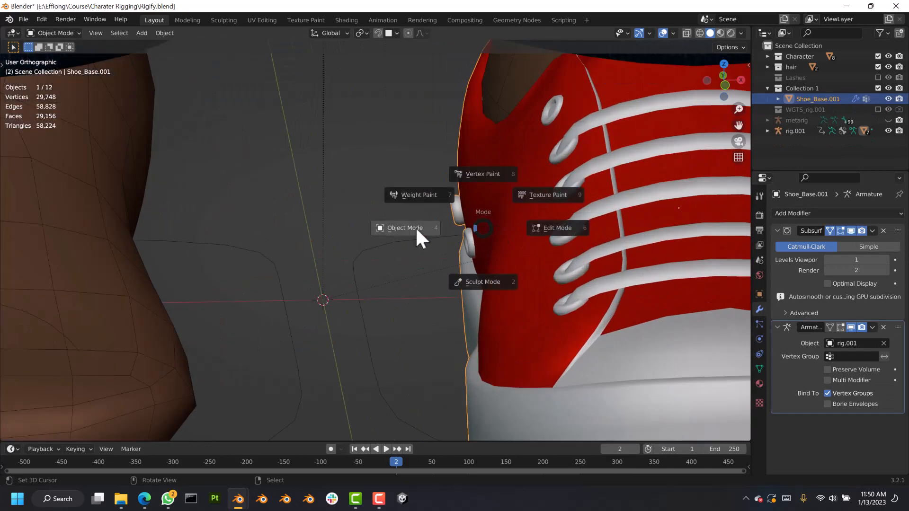
left_click(416, 227)
key("ctrl+Tab")
left_click(564, 224)
- Examine the two eyelets on the inner side of the left shoe from close up and from different angles
scroll(568, 223, "up", 3)
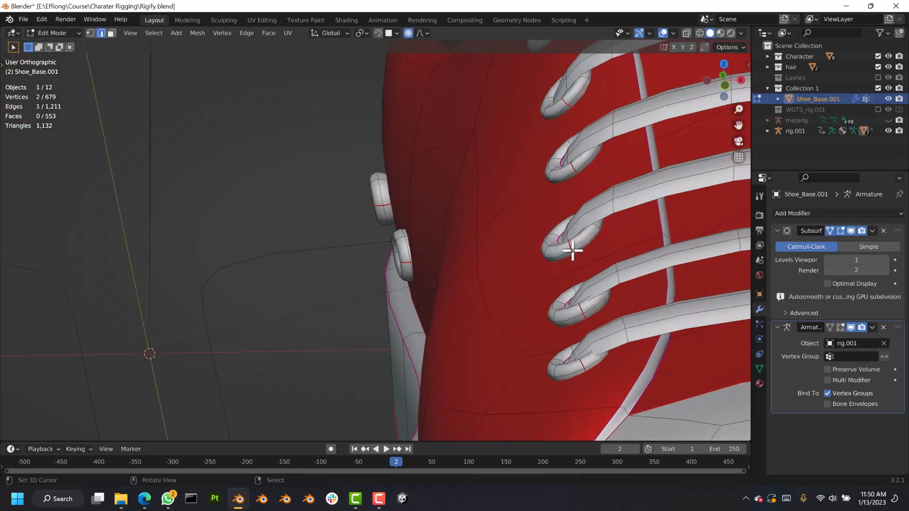
scroll(574, 249, "down", 5)
scroll(510, 244, "up", 5)
scroll(402, 216, "up", 2)
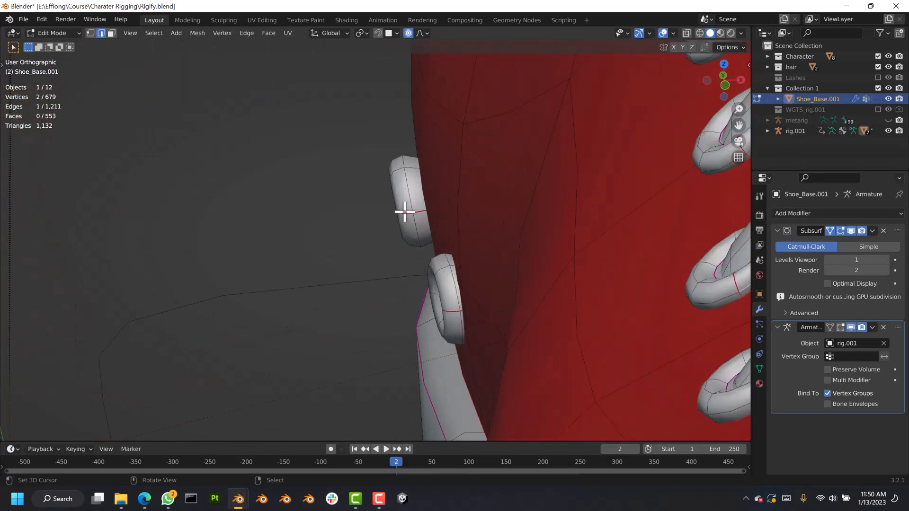
scroll(413, 213, "down", 6)
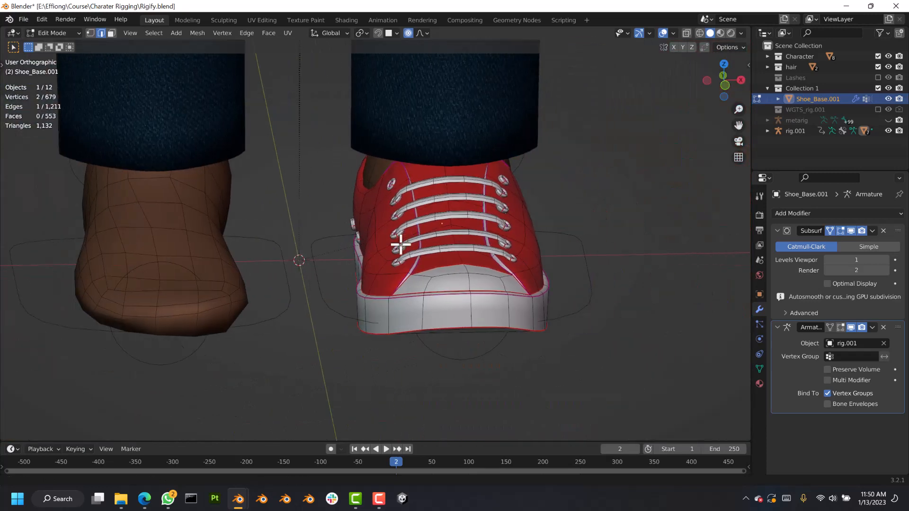
middle_click_drag(404, 239, 456, 247)
scroll(471, 258, "up", 3)
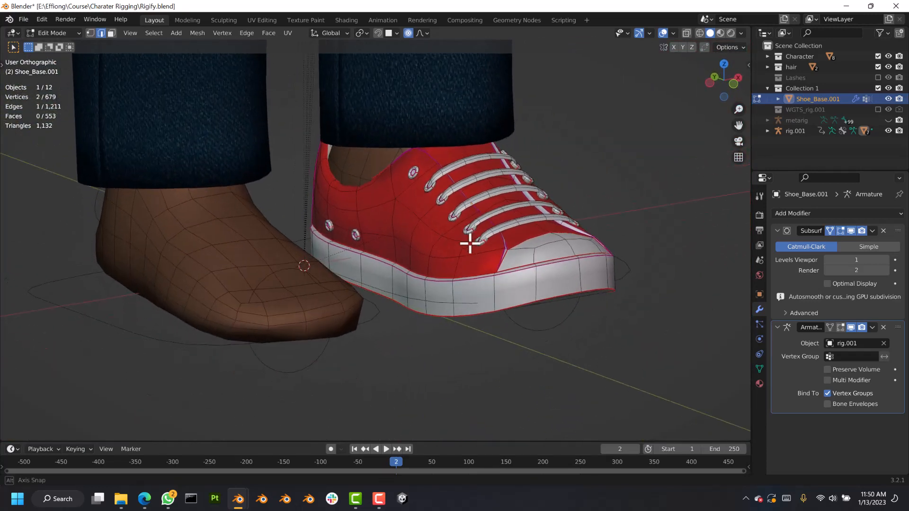
scroll(357, 242, "up", 3)
scroll(266, 211, "up", 3)
scroll(283, 201, "up", 2)
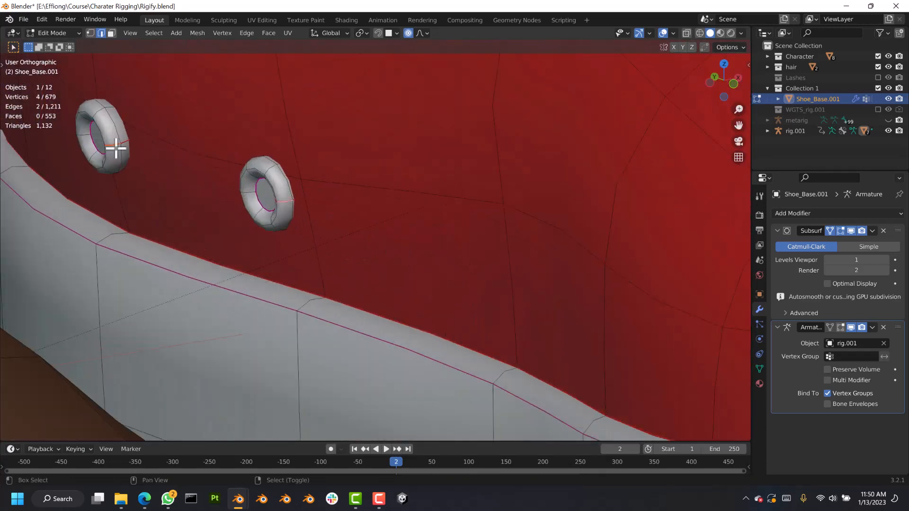
key("ctrl+l")
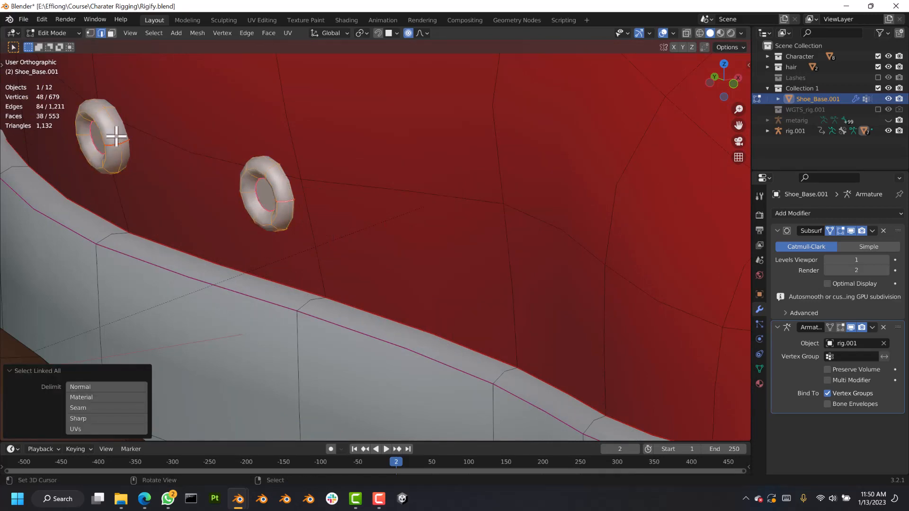
scroll(117, 139, "up", 3)
scroll(299, 214, "down", 7)
middle_click_drag(535, 175, 336, 254, "shift")
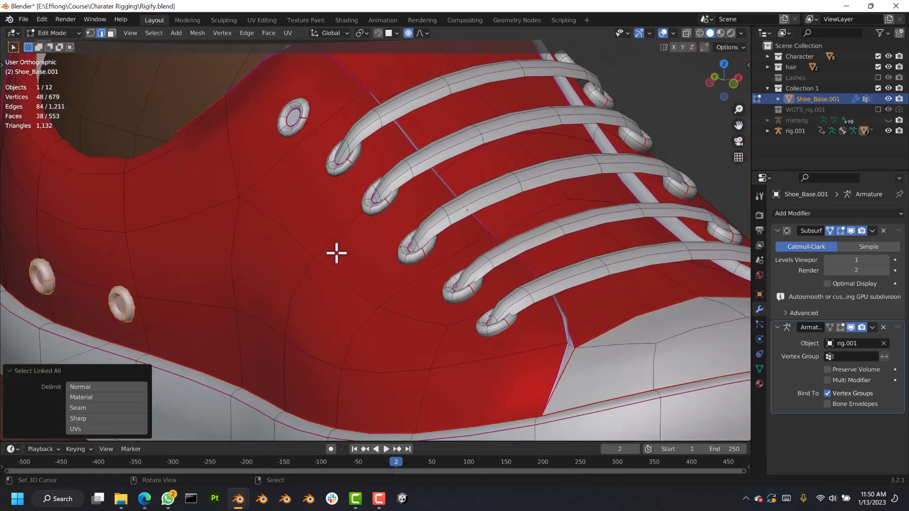
scroll(349, 234, "up", 2)
left_click(339, 144, "shift")
left_click(270, 67, "shift")
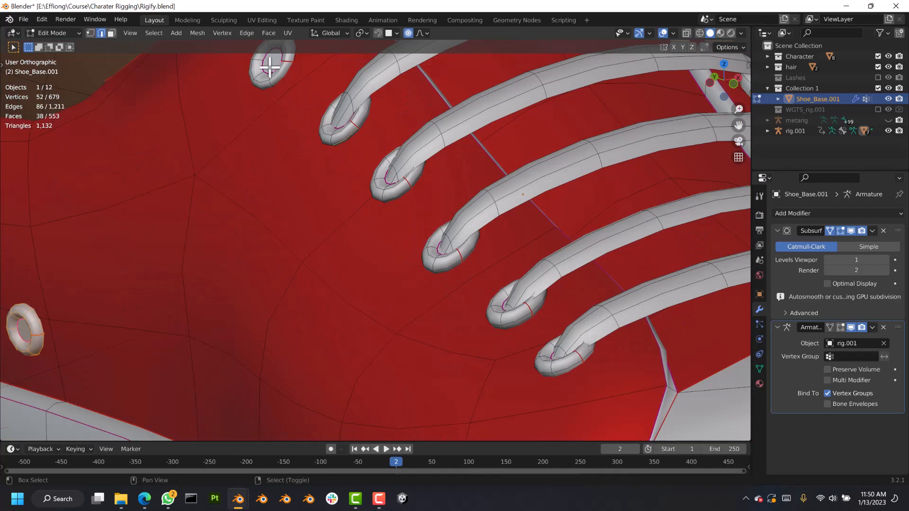
left_click(384, 188, "shift")
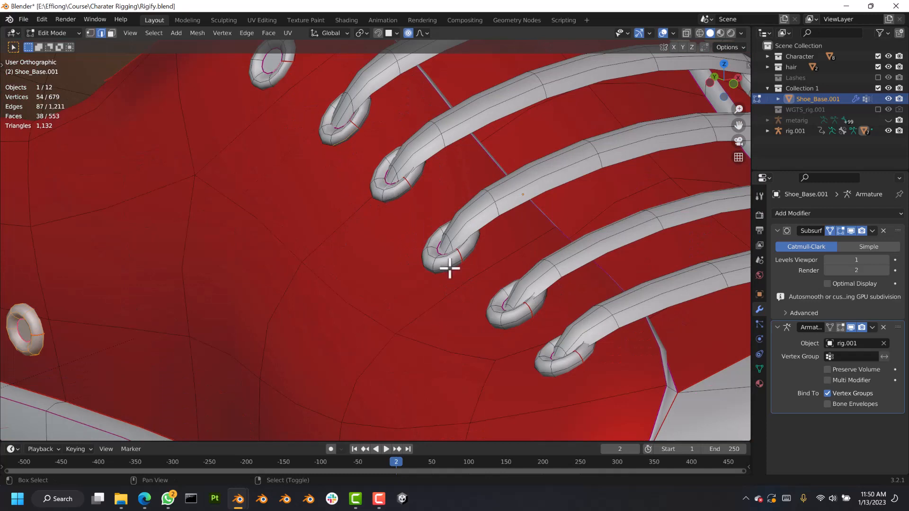
left_click(558, 365, "shift")
scroll(578, 371, "down", 3)
middle_click_drag(567, 347, 474, 372)
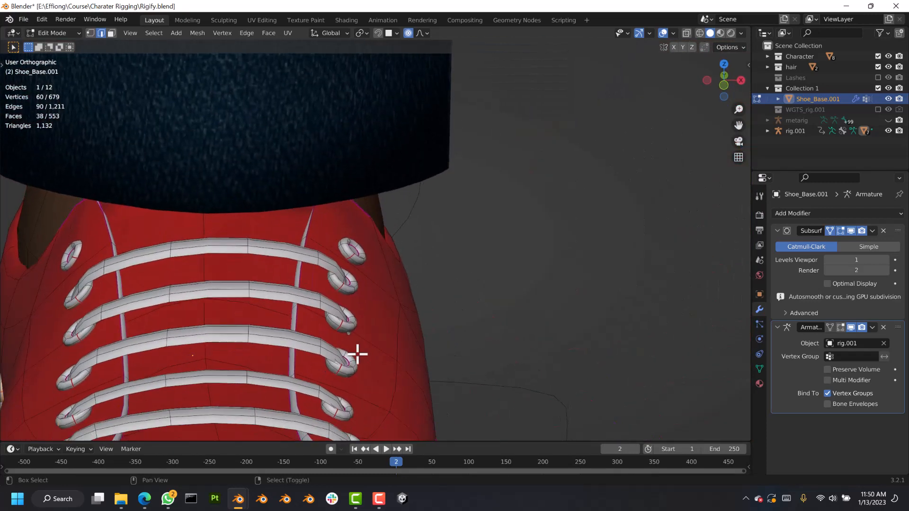
middle_click_drag(358, 354, 430, 241)
left_click(431, 344, "shift")
scroll(405, 306, "up", 3)
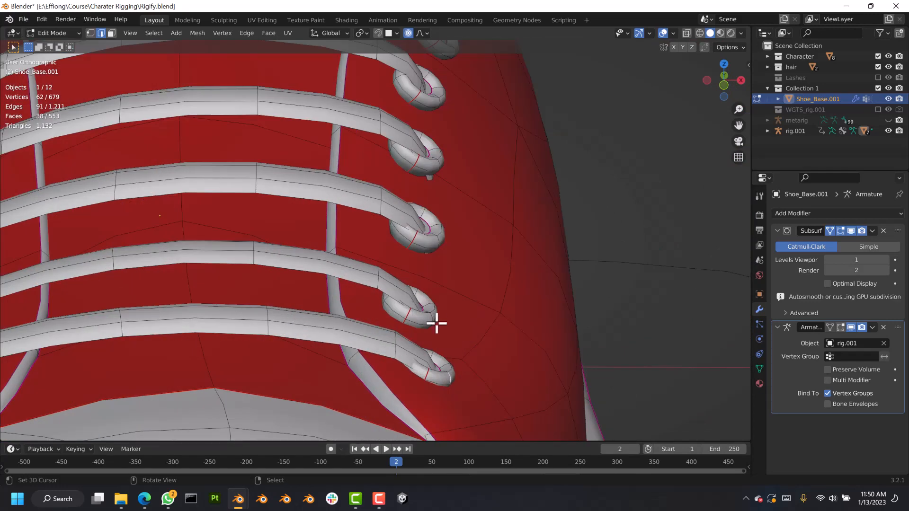
left_click(430, 313, "shift")
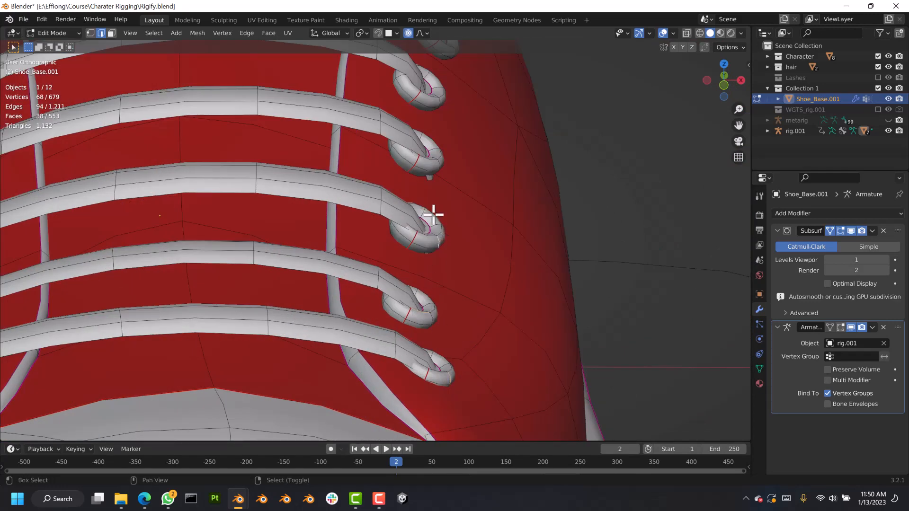
left_click(422, 163, "shift")
middle_click_drag(426, 178, 435, 224, "shift")
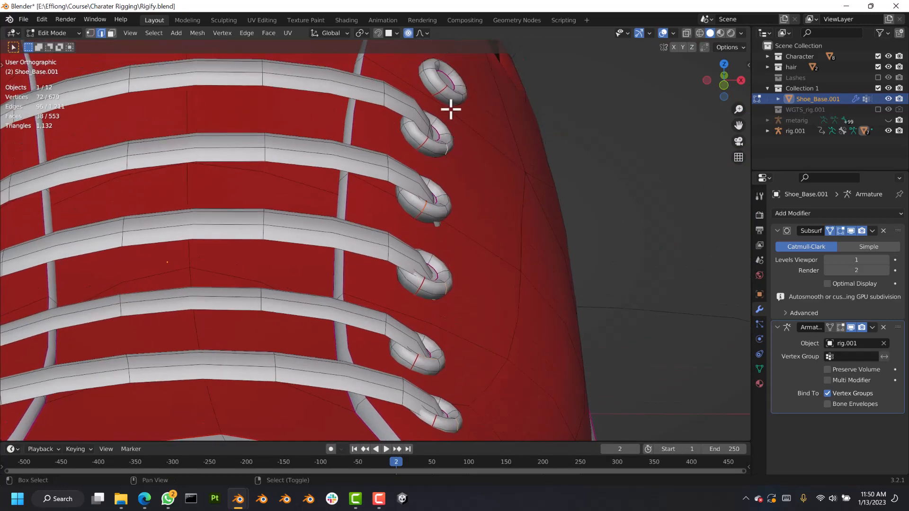
key("ctrl+l")
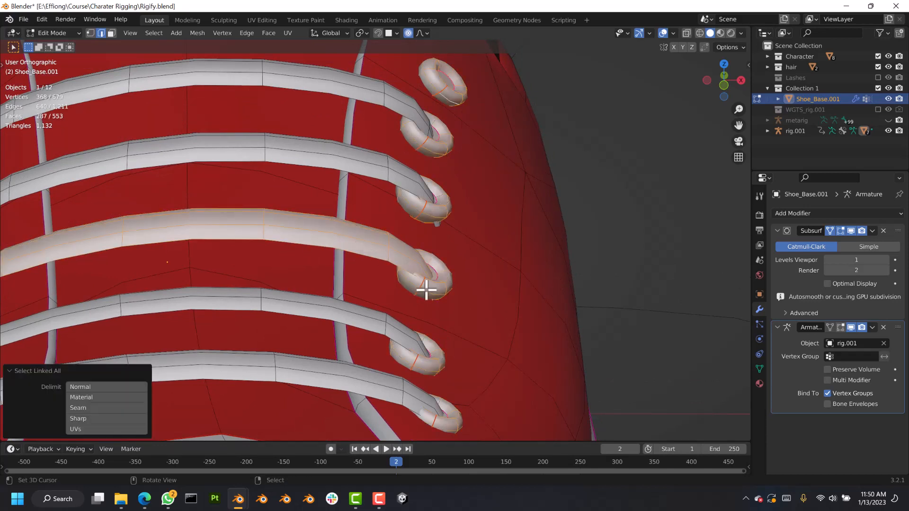
key("alt+a")
- Select one edge on each lace eyelet along the outer side of the shoe
left_click(435, 363, "shift")
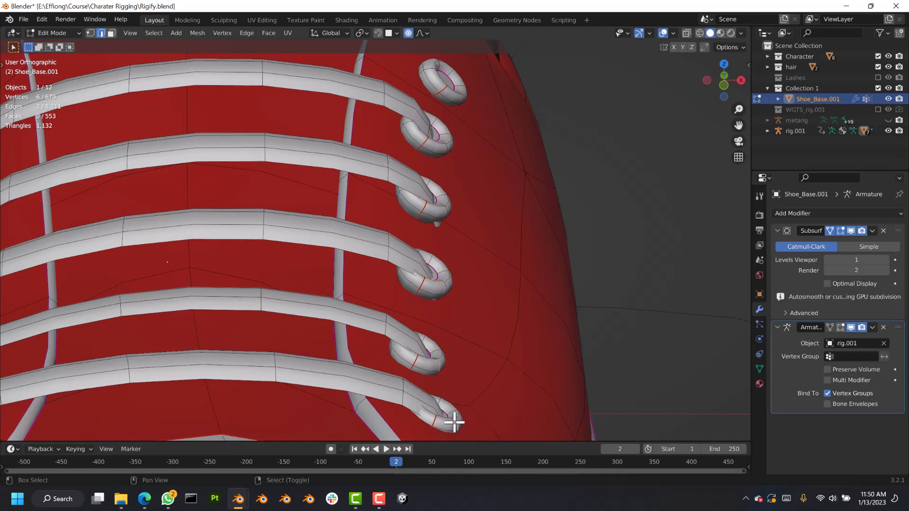
left_click(458, 99, "shift")
scroll(470, 125, "down", 5)
scroll(459, 273, "up", 4)
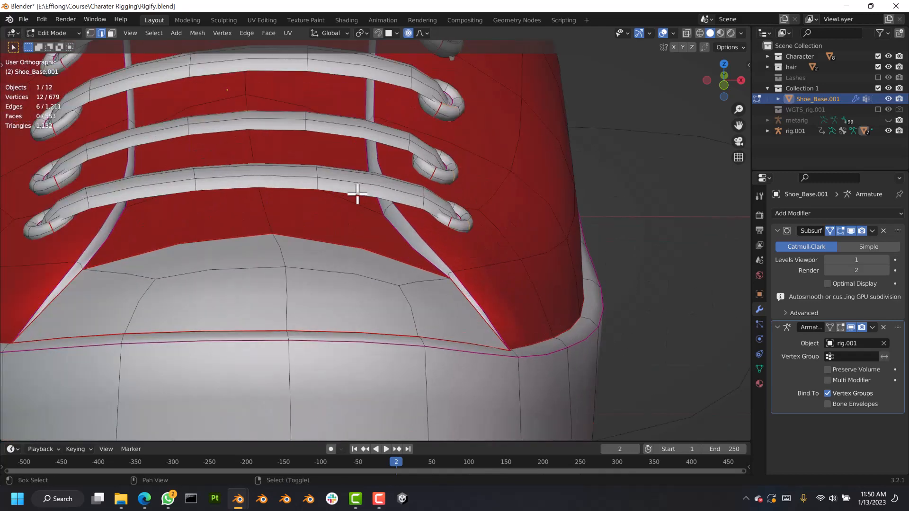
- Add one edge on each inner-side lace eyelet and on the two lower side eyelets to the selection
middle_click_drag(358, 193, 516, 265)
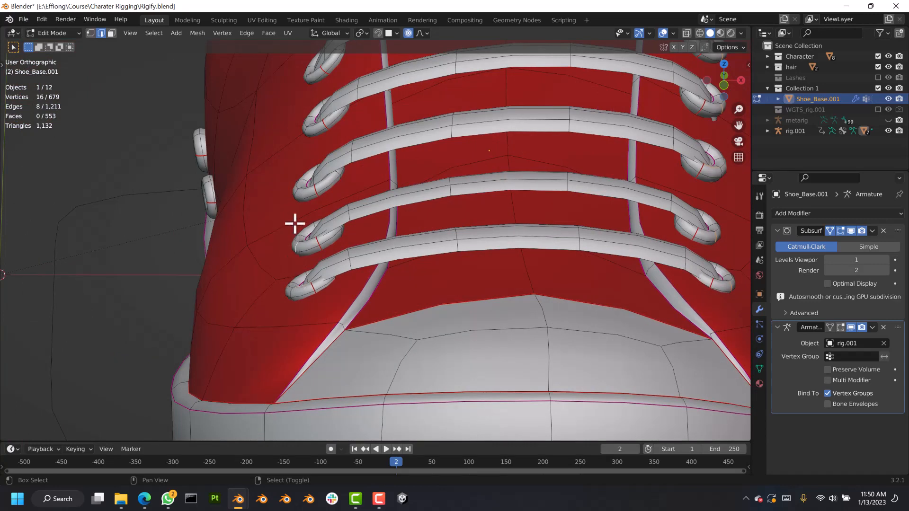
middle_click_drag(300, 190, 299, 236, "shift")
left_click(314, 171, "shift")
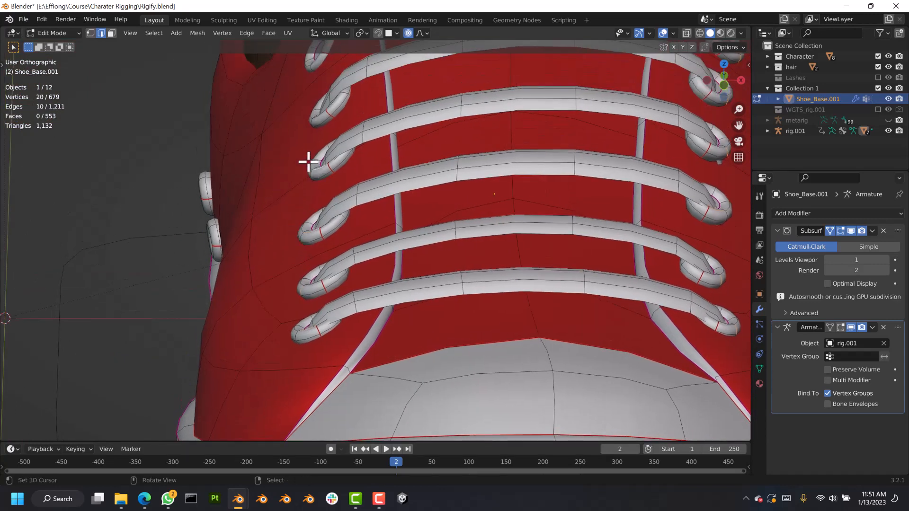
left_click(323, 117, "shift")
middle_click_drag(324, 121, 330, 171, "shift")
left_click(341, 102, "shift")
middle_click_drag(300, 144, 351, 139)
middle_click_drag(268, 274, 296, 331)
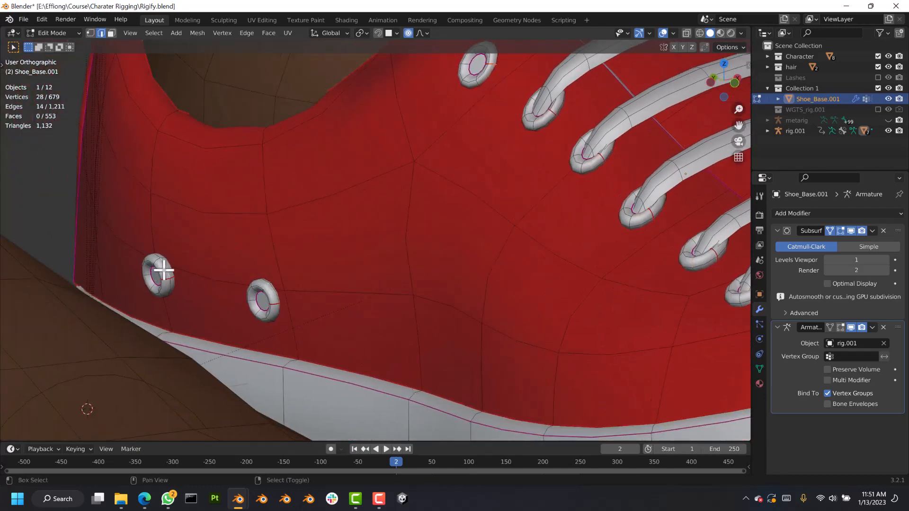
- Extend the selection to all linked eyelet geometry and delete its faces, leaving the laces and shoe body
key("ctrl+l")
middle_click_drag(162, 269, 545, 317)
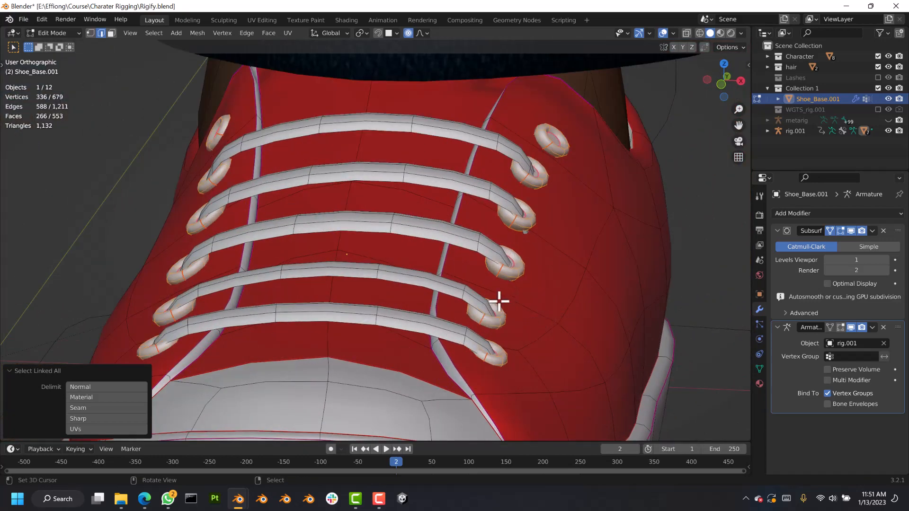
key("x")
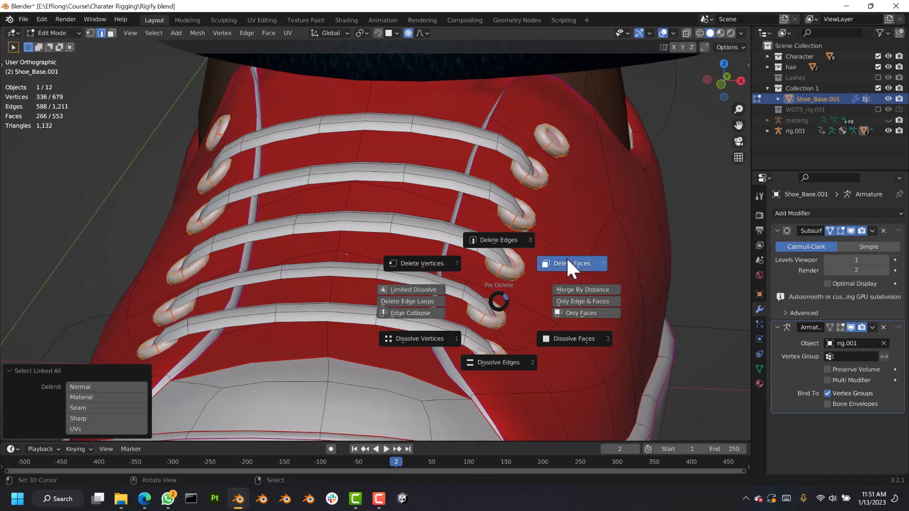
left_click(568, 260)
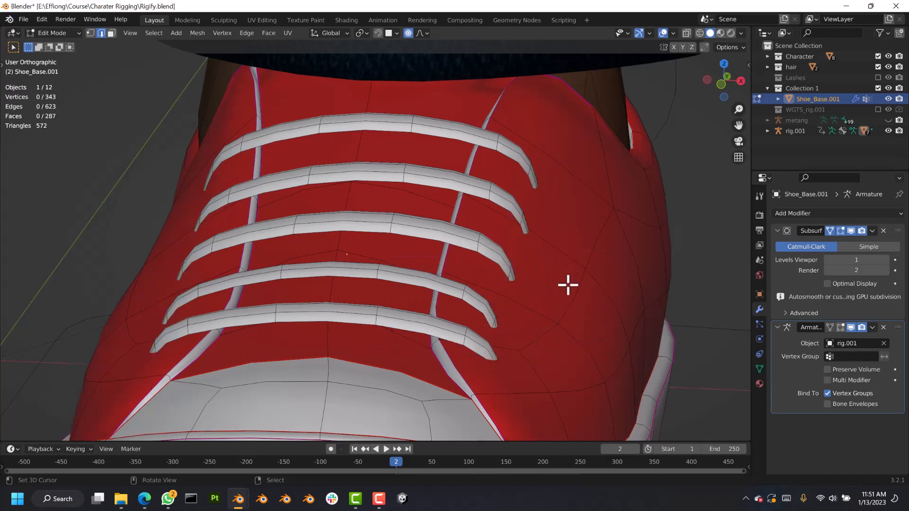
- Leave mesh editing and return the shoe to Object Mode
middle_click_drag(568, 285, 559, 326)
key("ctrl+Tab")
left_click(494, 317)
scroll(567, 313, "down", 2)
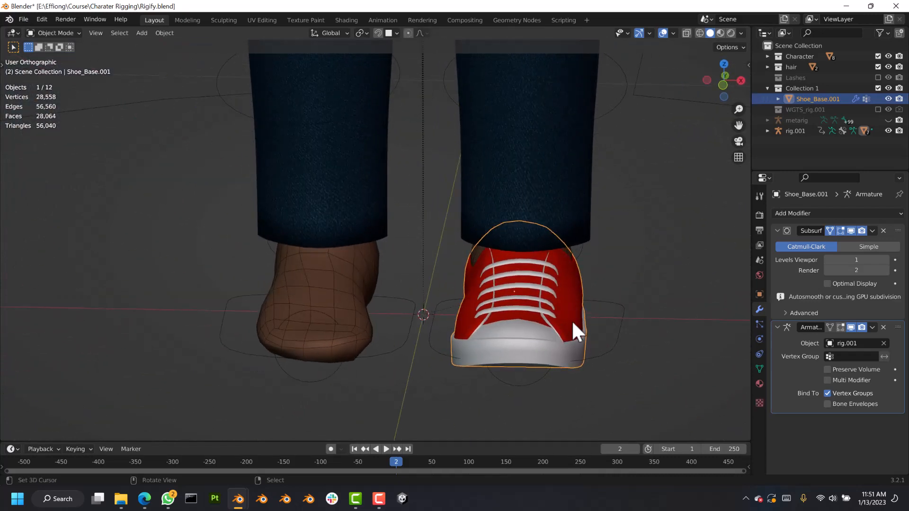
scroll(571, 337, "up", 2)
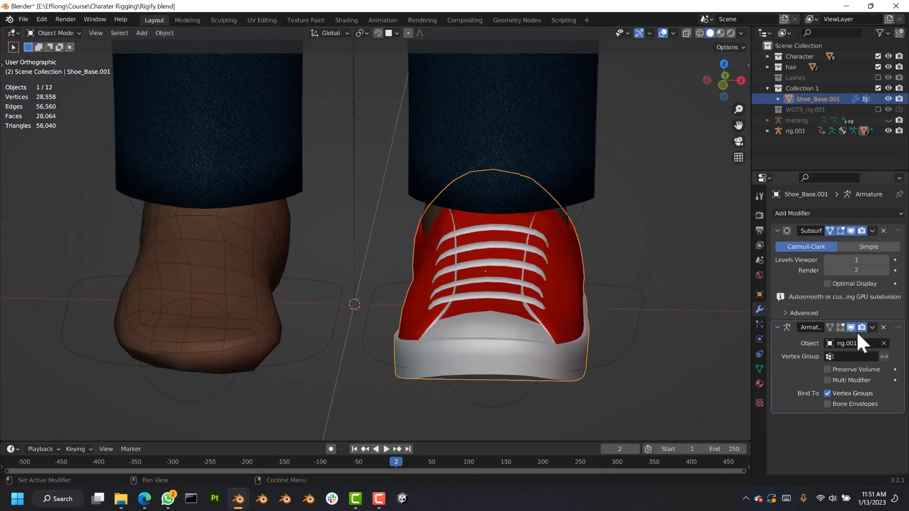
- Add a Mirror modifier on the X axis to the shoe, using the Character body as the mirror object
left_click(812, 215)
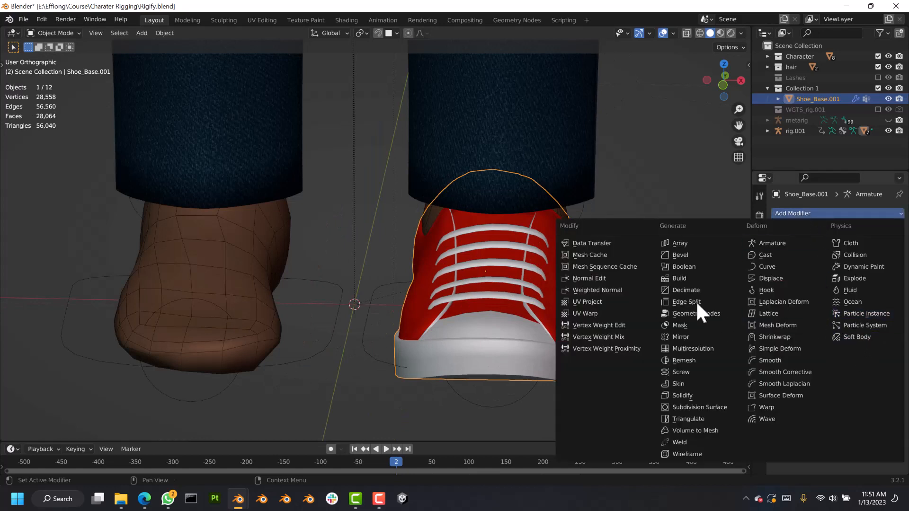
left_click(682, 337)
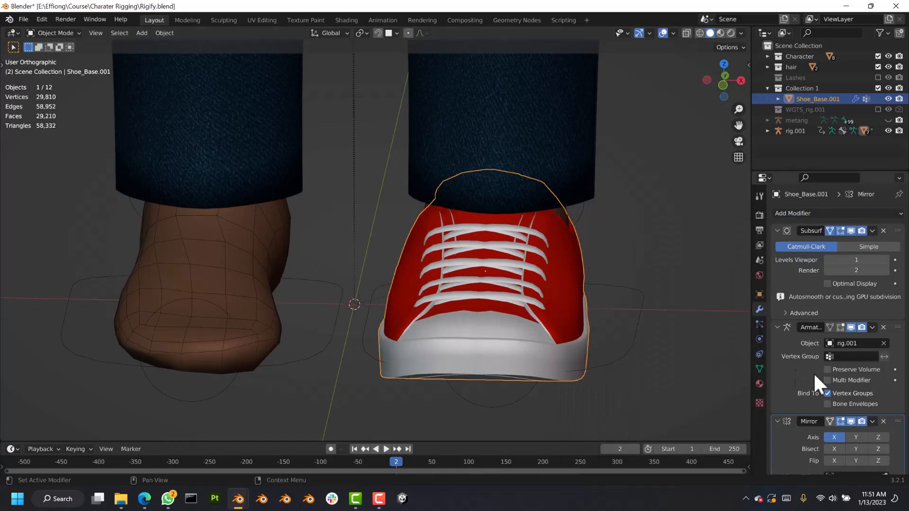
scroll(883, 409, "down", 3)
left_click(884, 415)
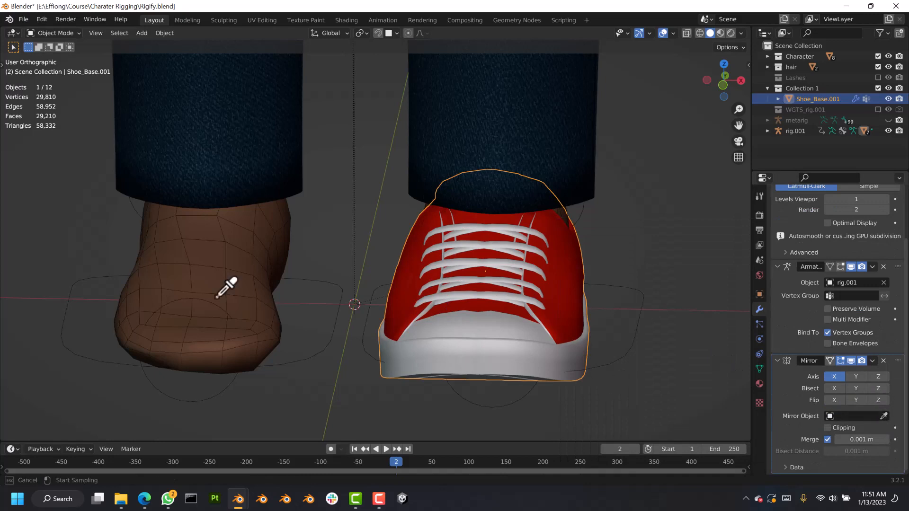
left_click(232, 254)
middle_click_drag(510, 297, 501, 305)
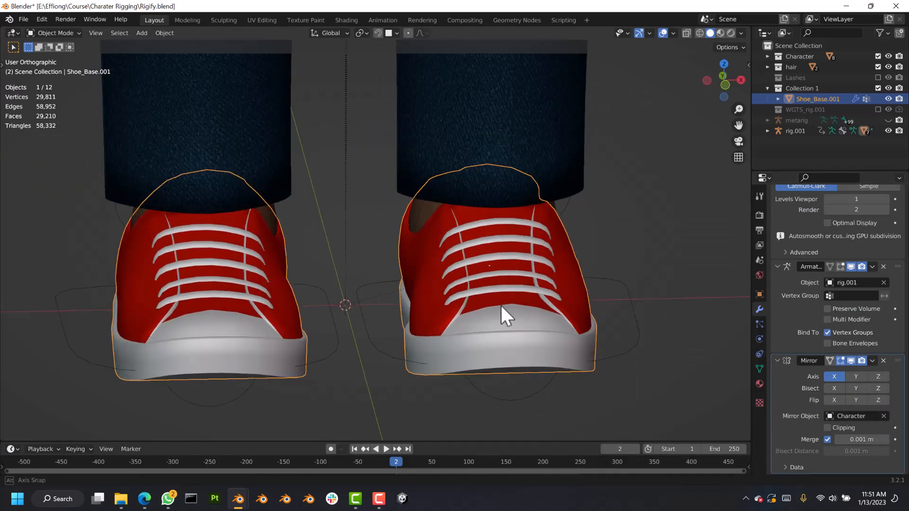
middle_click_drag(409, 279, 395, 296)
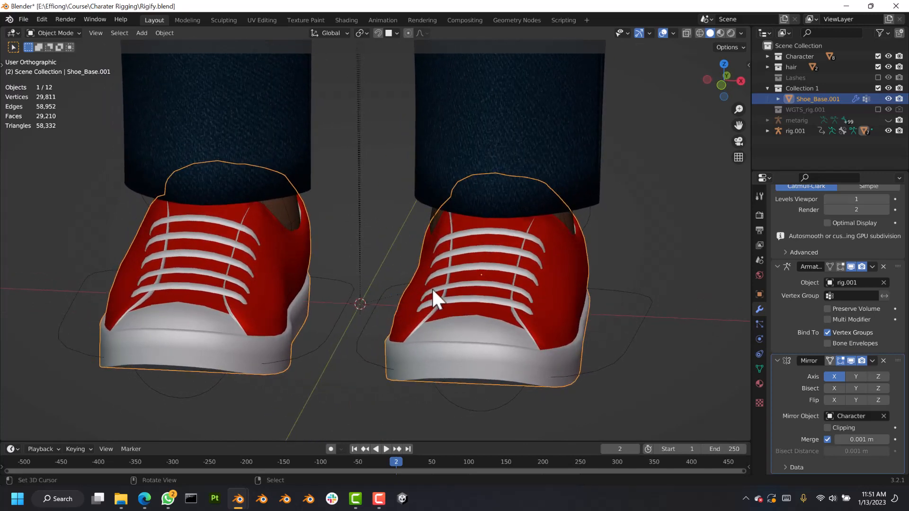
mouse_move(502, 289)
middle_mouse_down()
mouse_move(506, 279)
mouse_move(502, 288)
middle_mouse_up()
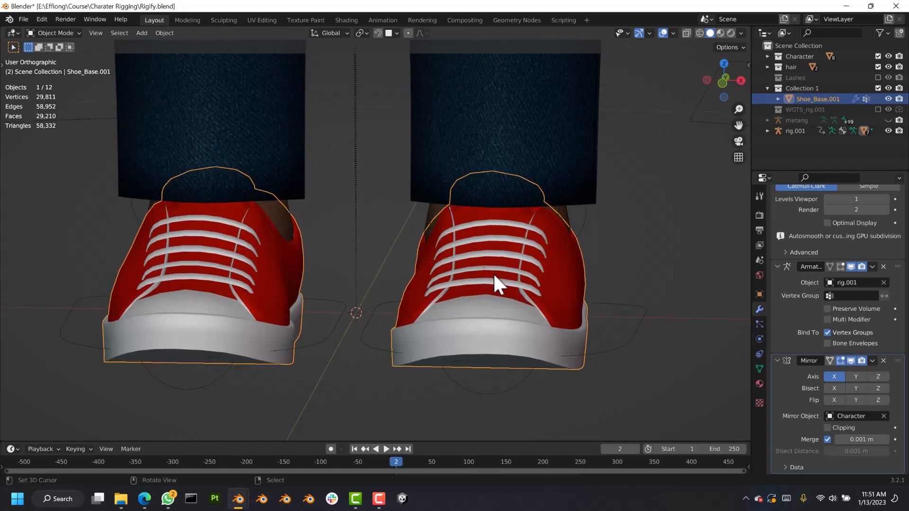
scroll(498, 256, "down", 4)
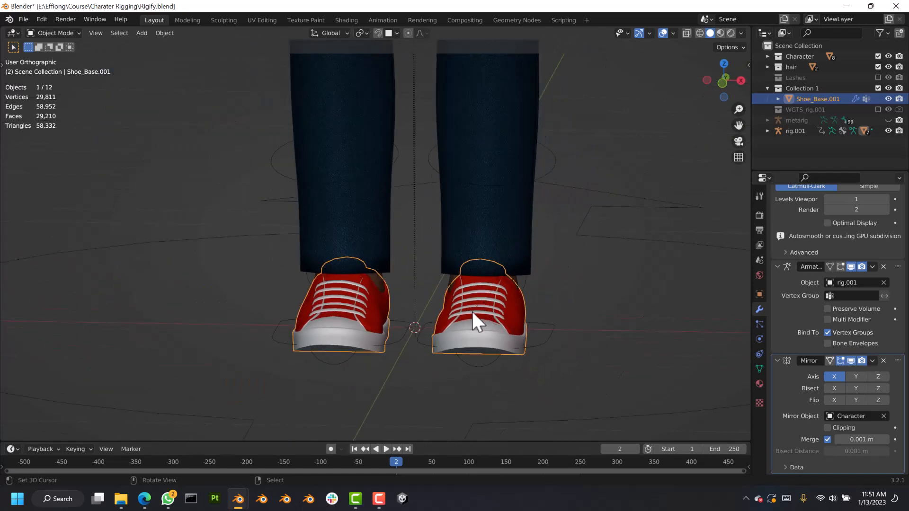
middle_click_drag(489, 306, 453, 309)
scroll(487, 299, "up", 2)
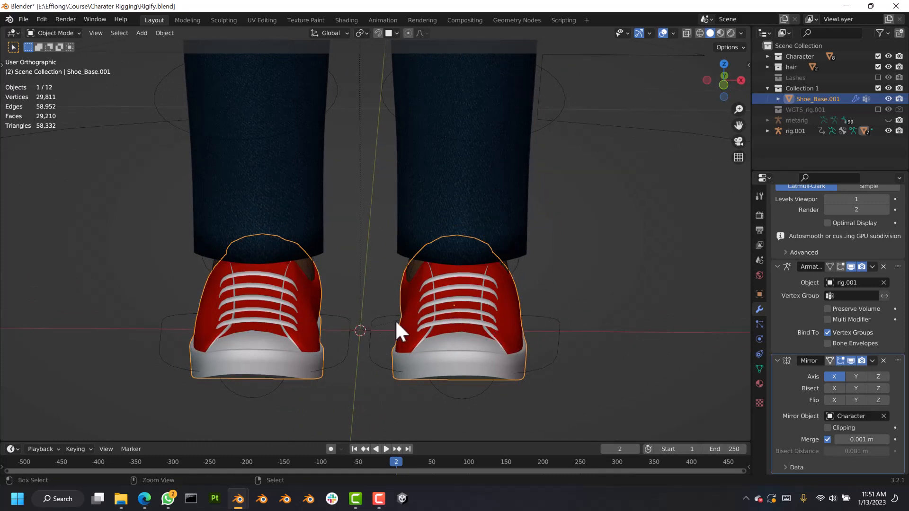
key("ctrl+Tab")
left_click(520, 318)
key("ctrl+Tab")
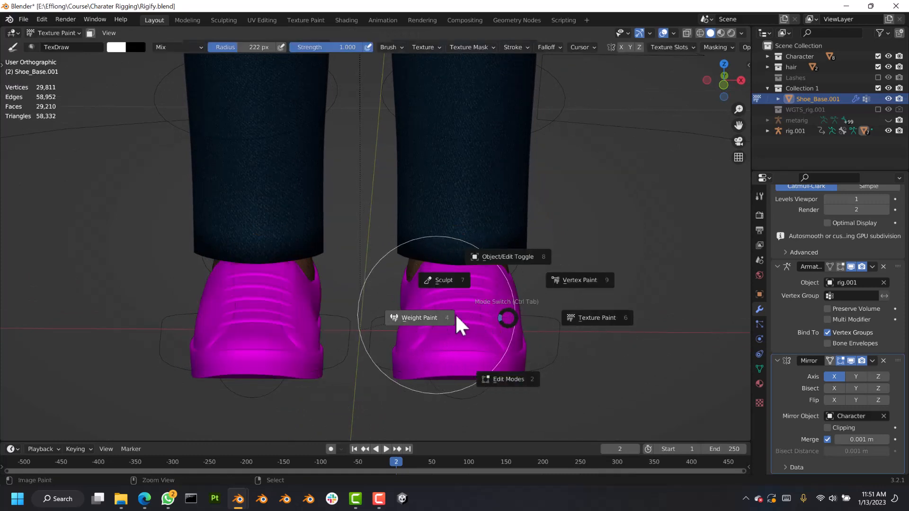
left_click(504, 271)
- Apply the shoe's Mirror modifier
middle_click_drag(503, 270, 337, 328)
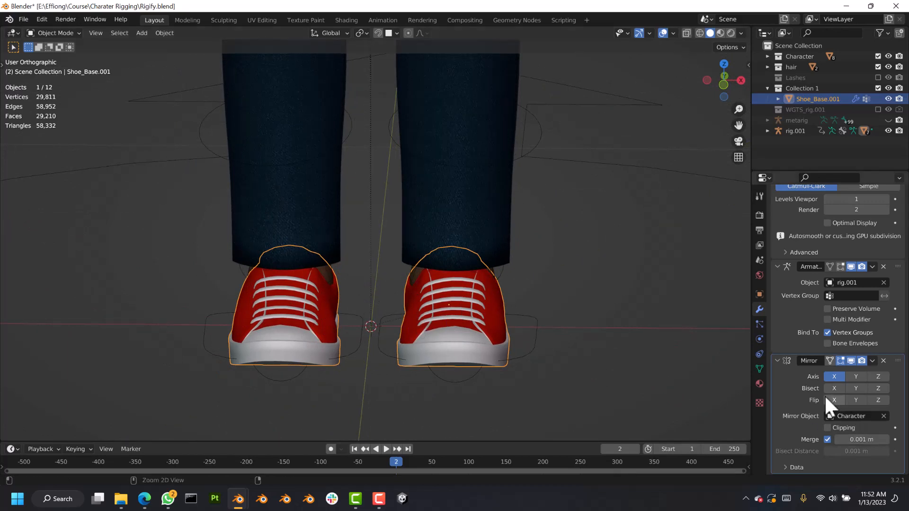
key("ctrl+a")
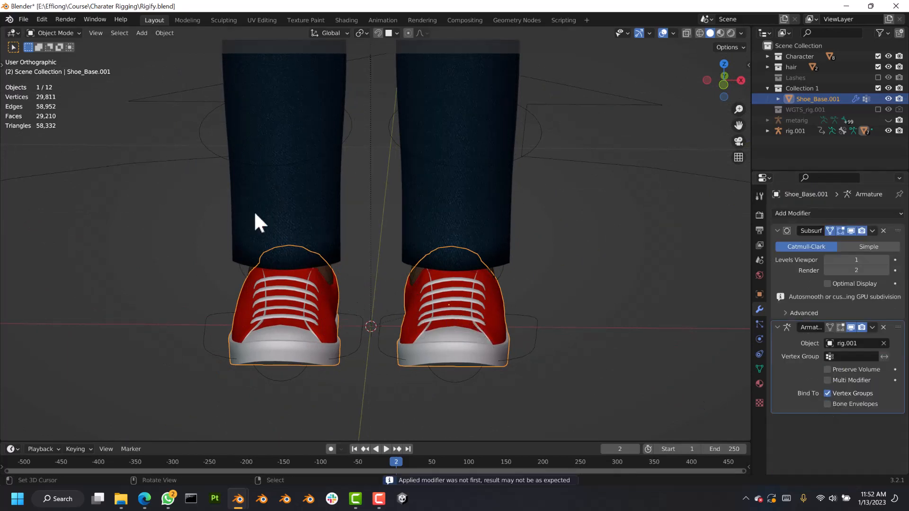
- In wireframe Edit Mode, box-select the whole original shoe, separate it into its own object, and return to Object Mode
key("ctrl+Tab")
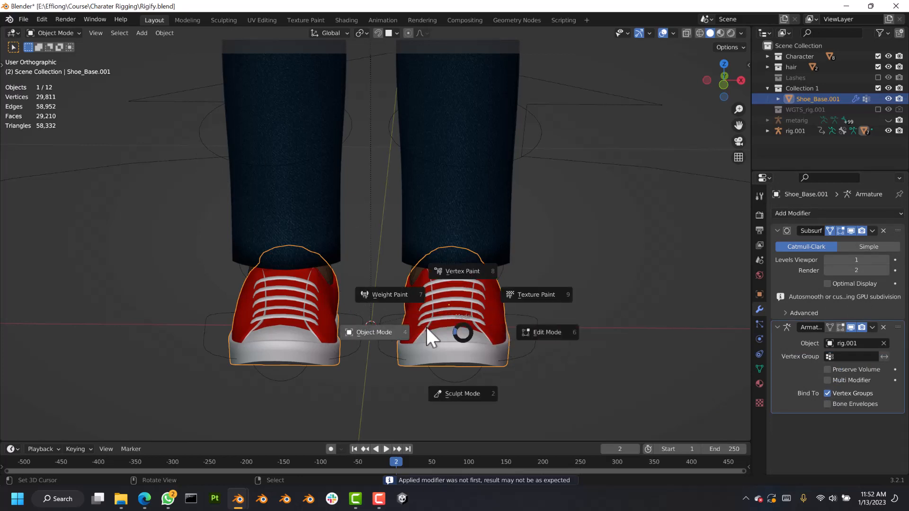
left_click(550, 330)
key("z")
left_click(347, 319)
key("b")
left_click_drag(452, 345, 638, 436)
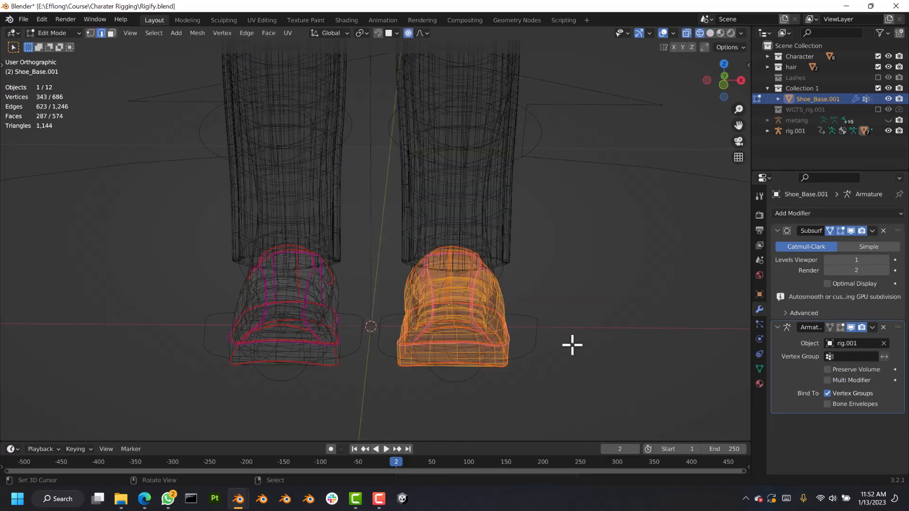
key("p")
left_click(553, 313)
key("ctrl+Tab")
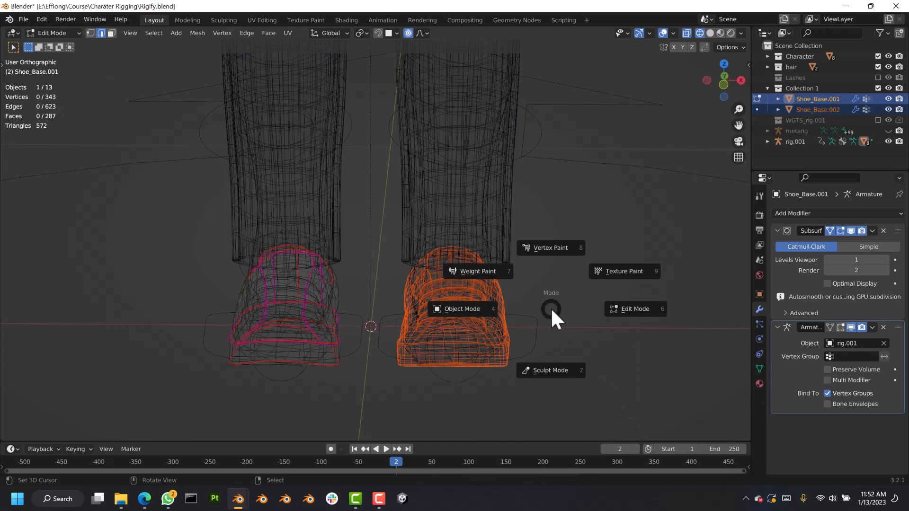
left_click(482, 316)
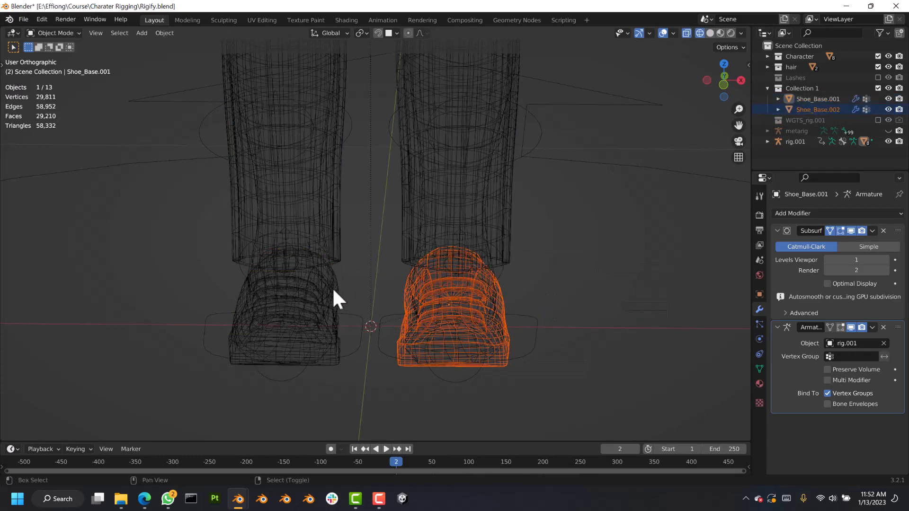
- Select both shoe objects and apply all their transforms: location, rotation and scale
left_click(333, 289)
left_click(333, 288)
left_click(405, 288, "shift")
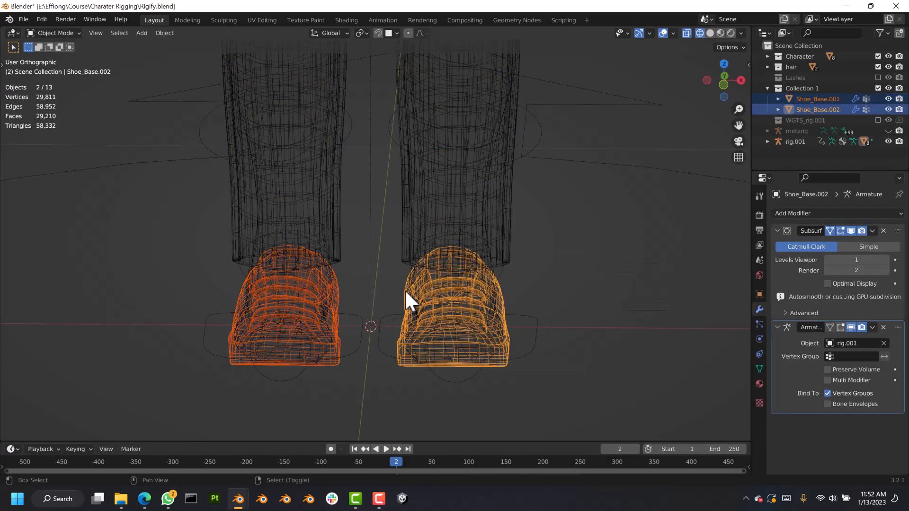
key("ctrl+a")
left_click(510, 289)
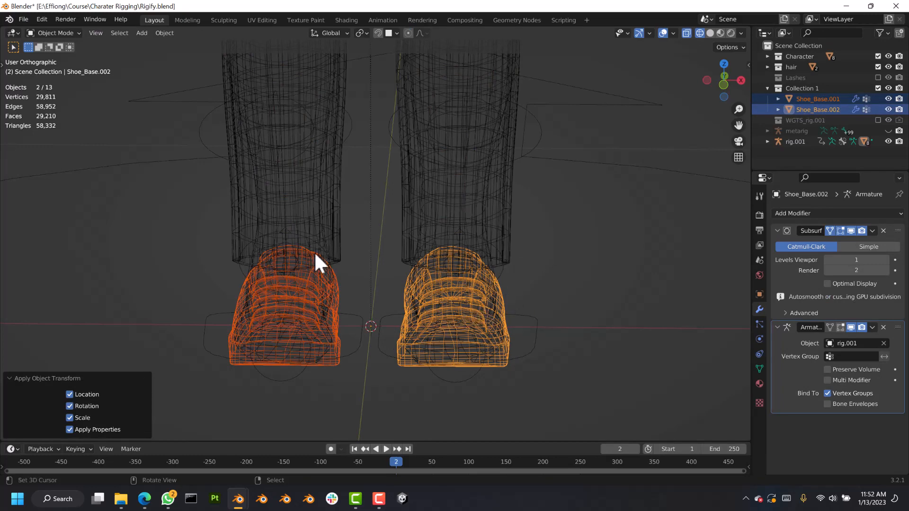
- Set the origin of each shoe to its geometry and return the viewport to solid shading
left_click(164, 32)
mouse_move(187, 55)
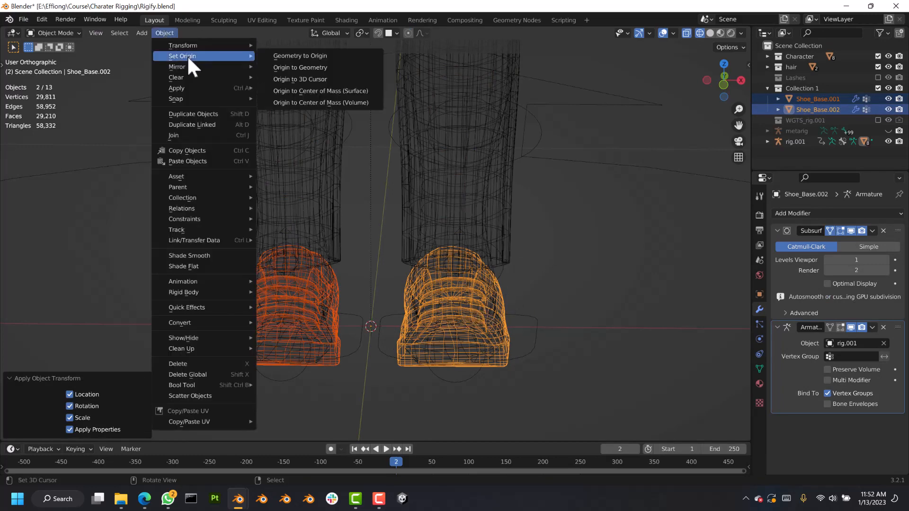
left_click(304, 67)
key("shift+z")
- Parent both shoes to the rig.001 armature with automatic weights
mouse_move(573, 304)
middle_mouse_down()
mouse_move(325, 335)
mouse_move(407, 316)
mouse_move(426, 299)
middle_mouse_up()
right_click(485, 305)
middle_click_drag(487, 305, 449, 316)
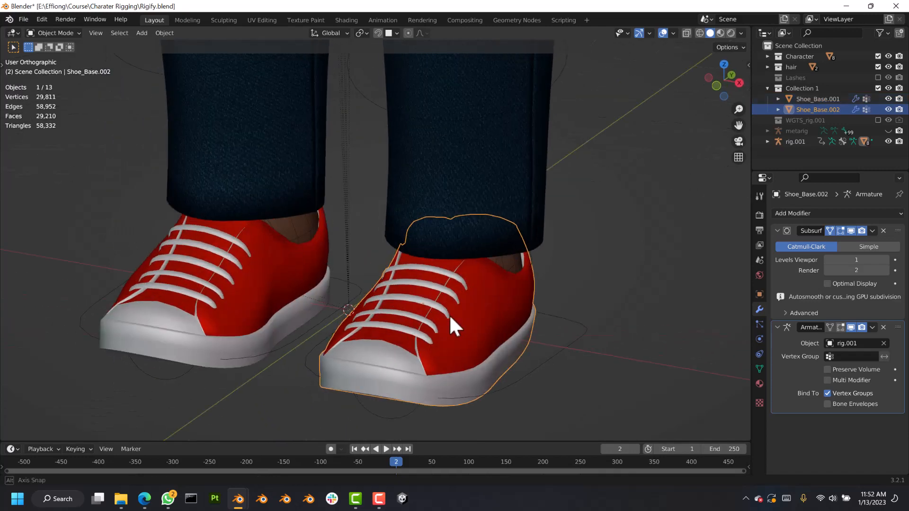
scroll(521, 325, "down", 3)
right_click(351, 305, "shift")
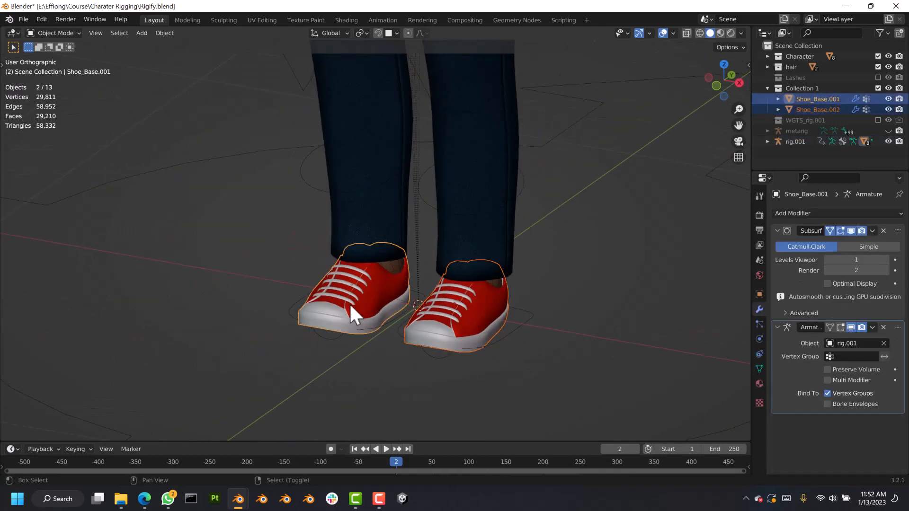
right_click(527, 329, "shift")
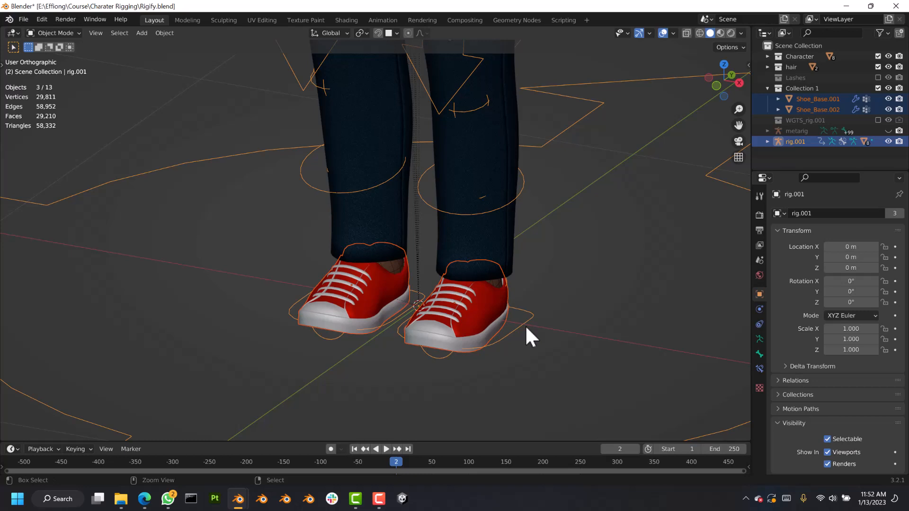
key("ctrl+p")
left_click(526, 326)
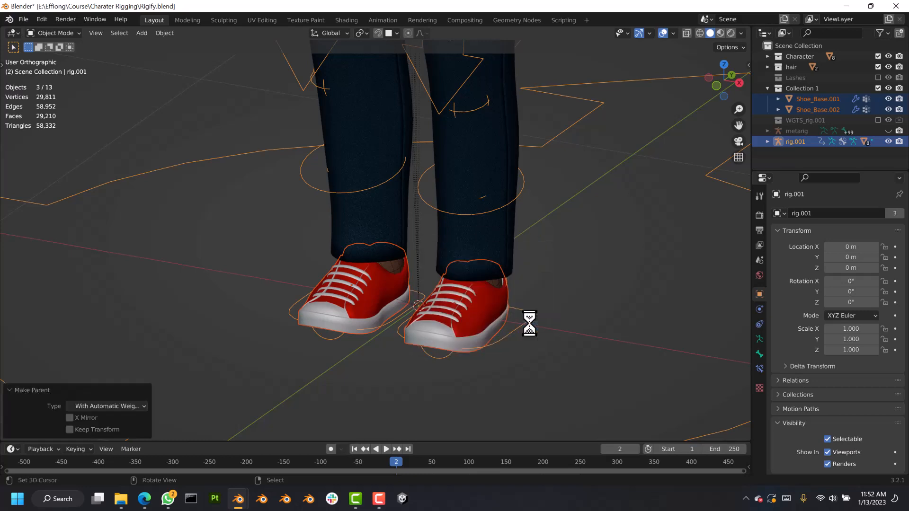
right_click(527, 323)
- In Pose Mode, test the shoe deformation by trial-moving the foot_ik.L control, cancelling each move
key("ctrl+Tab")
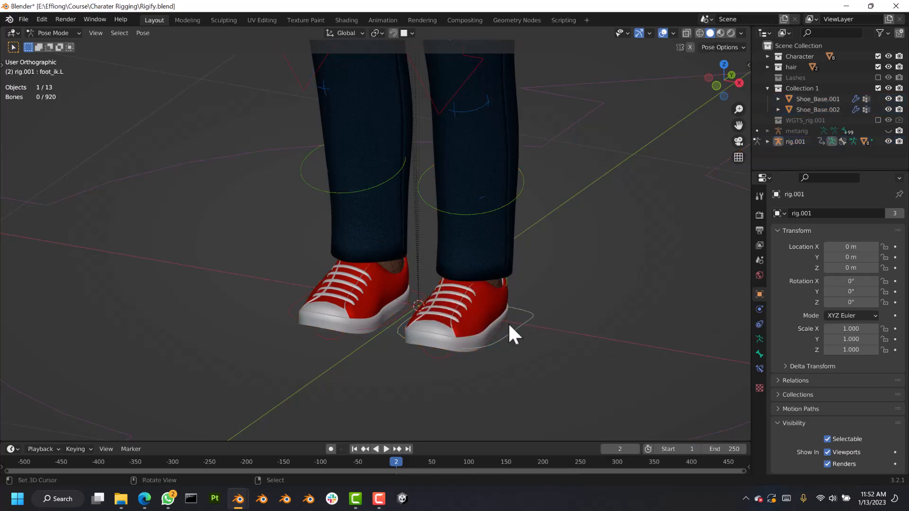
right_click(526, 307)
key("g")
right_click(534, 320)
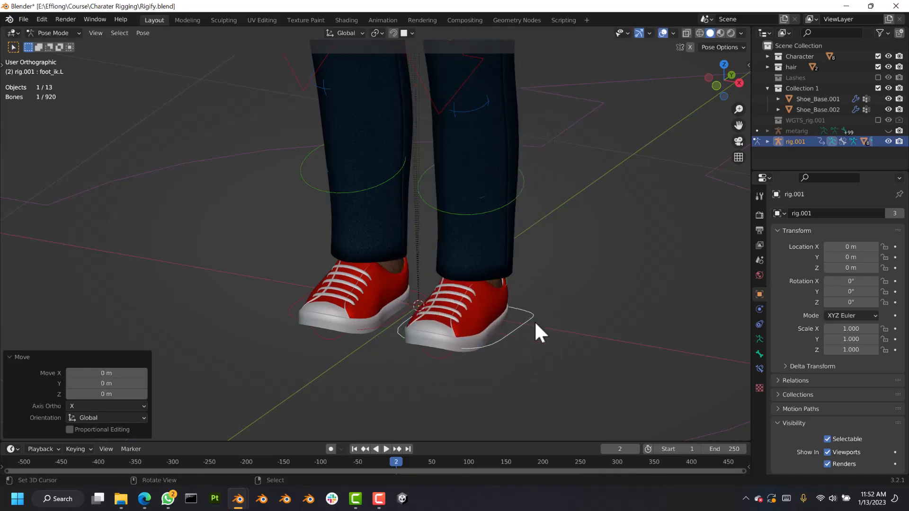
scroll(534, 320, "down", 3)
mouse_move(535, 320)
middle_mouse_down()
mouse_move(594, 322)
mouse_move(545, 309)
mouse_move(529, 338)
middle_mouse_up()
key("g")
right_click(574, 293)
key("g")
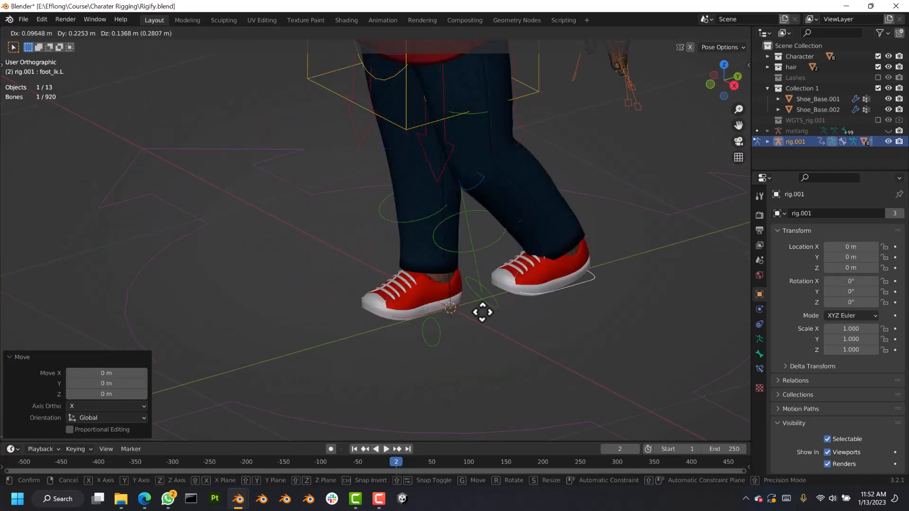
right_click(501, 334)
- From the front view of the face, trackball-rotate the jaw_master control by about 30° to open the mouth
key("KP_1")
scroll(500, 308, "down", 3)
middle_click_drag(539, 100, 487, 250, "shift")
scroll(487, 250, "up", 3)
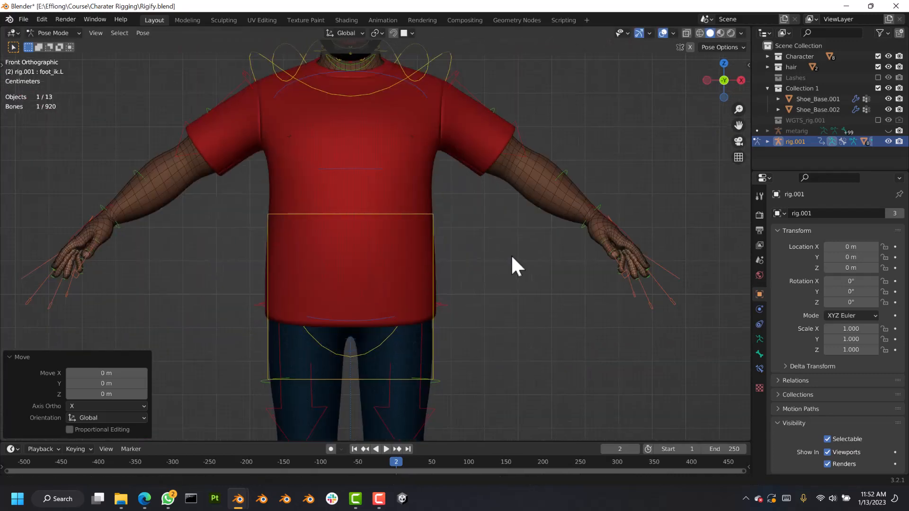
middle_click_drag(511, 156, 407, 227, "shift")
scroll(303, 157, "up", 1)
middle_click_drag(303, 159, 420, 331, "shift")
scroll(385, 298, "up", 4)
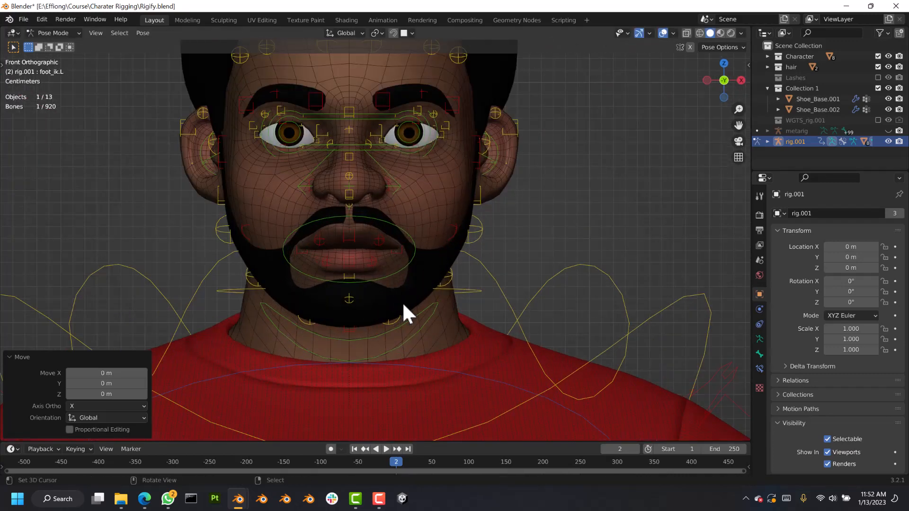
left_click(408, 323)
key("r")
key("r")
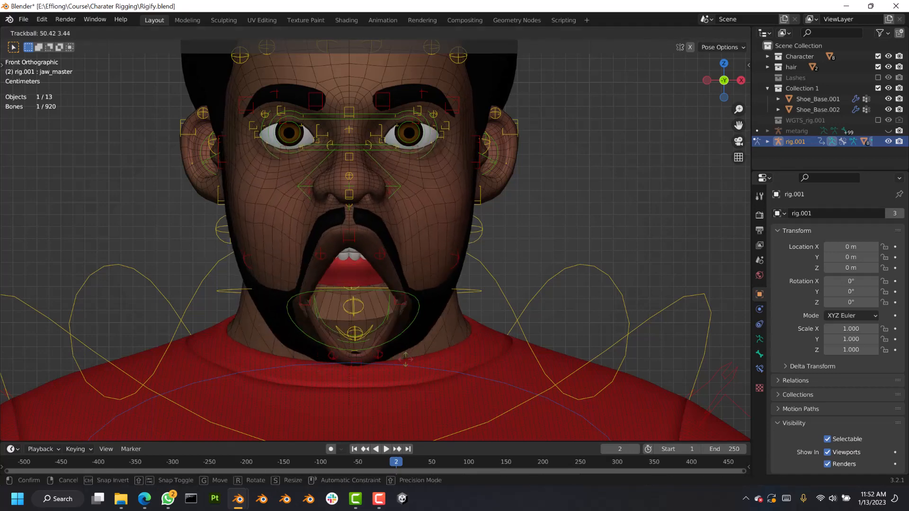
left_click(391, 300)
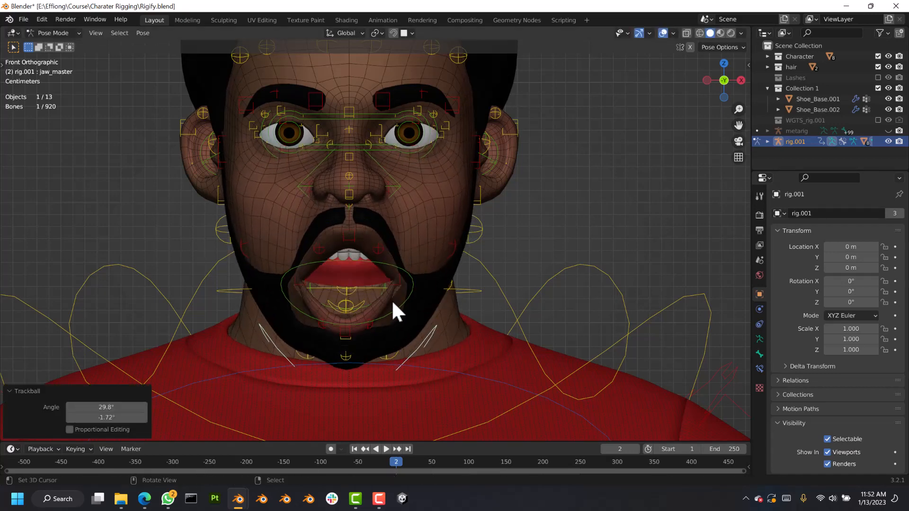
- Scale the two lip-corner controls apart, then move them about 0.031 m back along Y and 0.01 m up
scroll(403, 286, "up", 3)
left_click(402, 269)
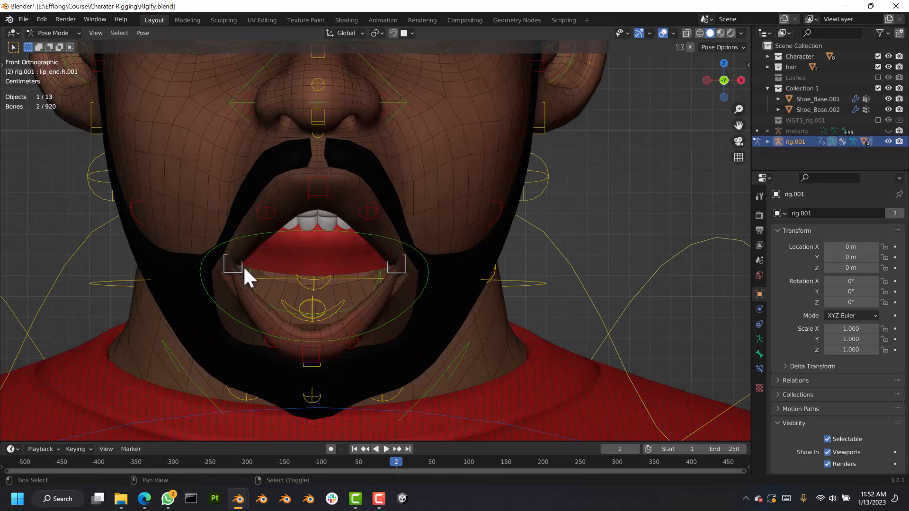
key("s")
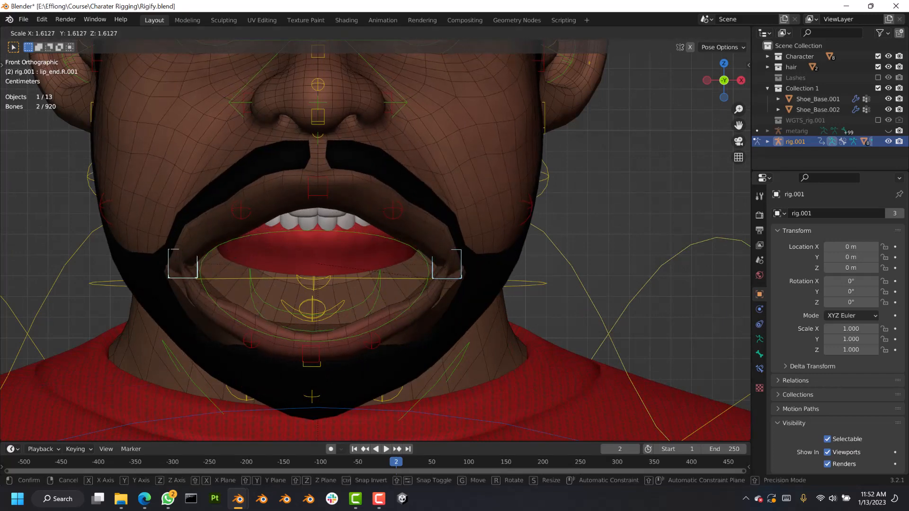
left_click(430, 305)
middle_click_drag(431, 305, 362, 290)
key("g")
left_click(454, 274)
middle_click_drag(431, 275, 516, 276)
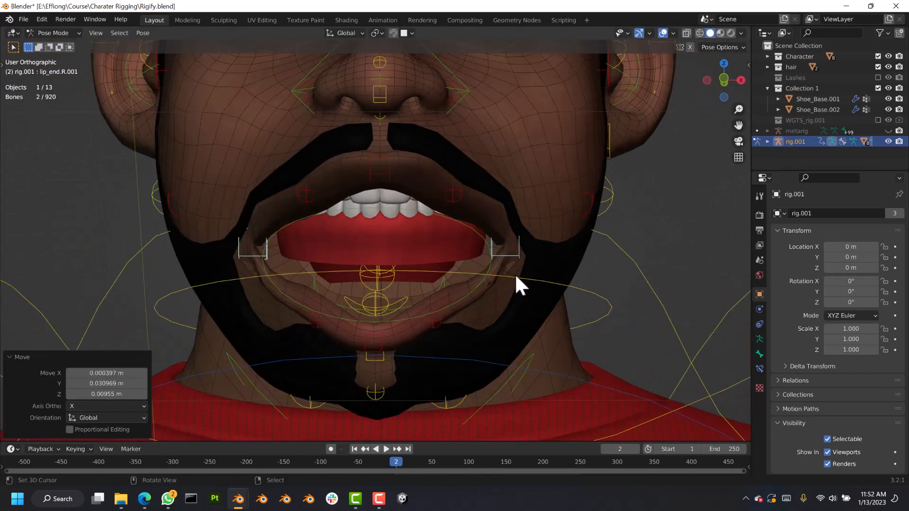
- Reposition the lip-corner controls in front view, ending with a move of about 0.024 m downward
key("KP_1")
key("g")
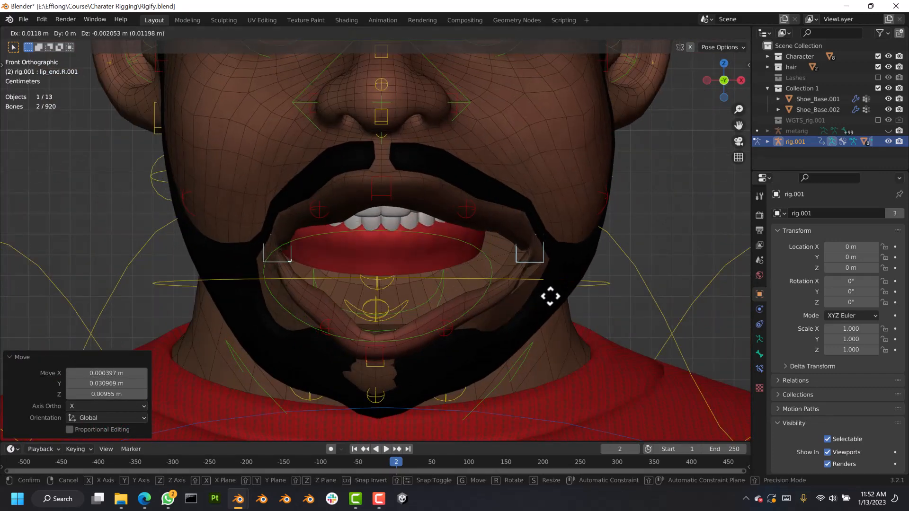
left_click(518, 321)
key("g")
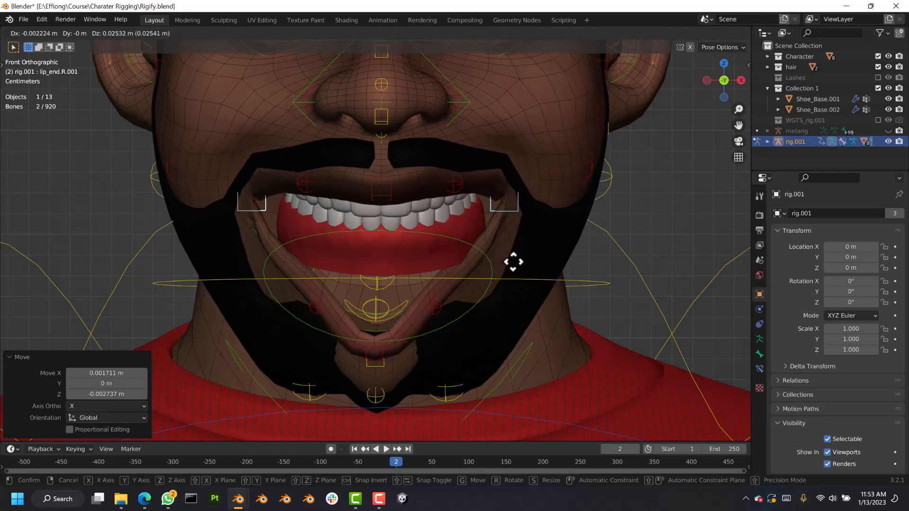
left_click(517, 361)
scroll(511, 354, "down", 2)
scroll(509, 350, "down", 2)
scroll(464, 292, "up", 2)
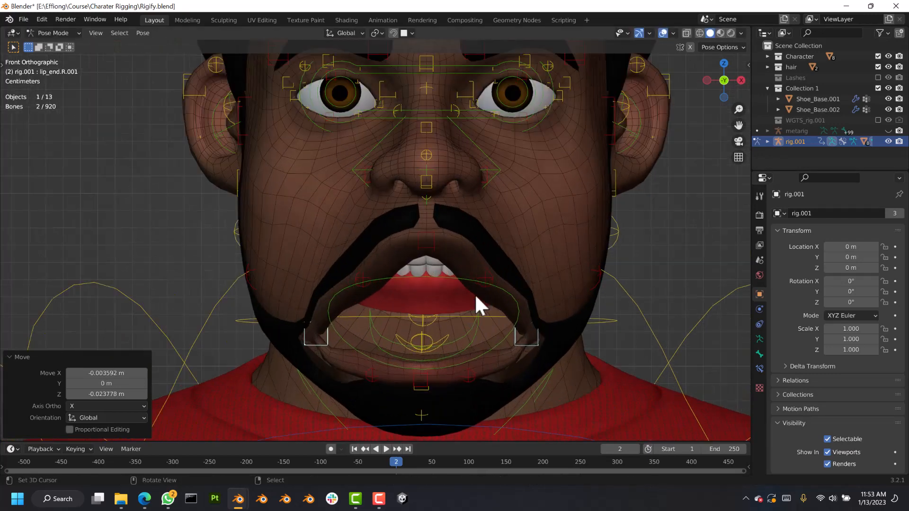
- Scale the left and right upper-lip controls apart by about 1.31 and shift them slightly back and up
right_click(487, 277)
right_click(371, 271, "shift")
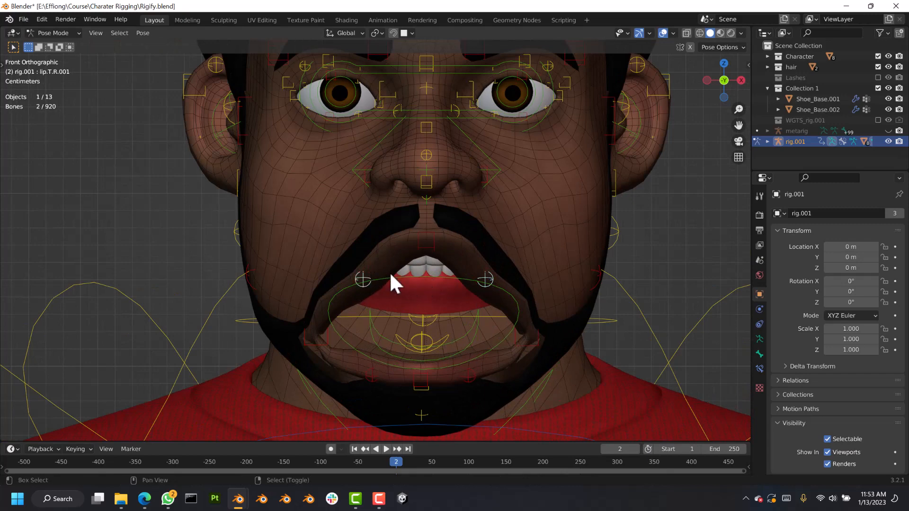
key("s")
left_click(673, 298)
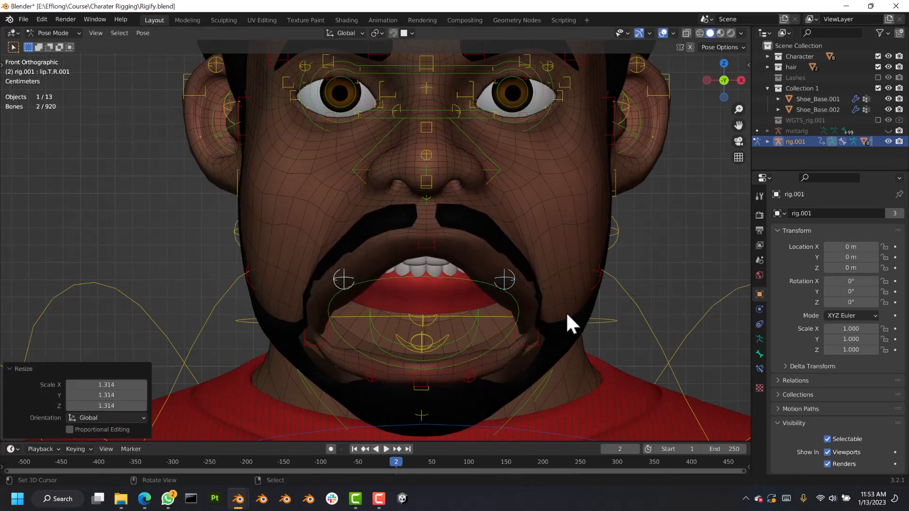
middle_click_drag(567, 312, 516, 298)
key("g")
left_click(544, 292)
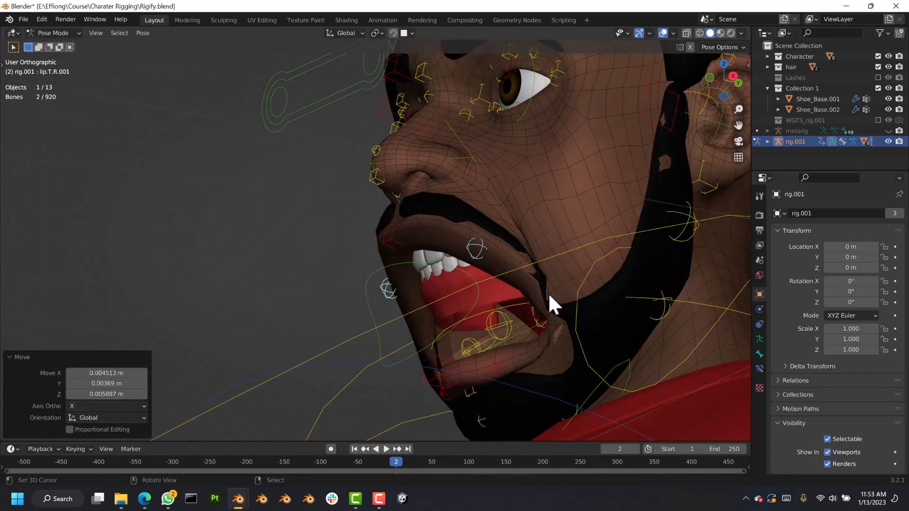
- Nudge the two upper-lip controls in front view by about -0.004 m on X and 0.003 m on Z
key("KP_1")
key("g")
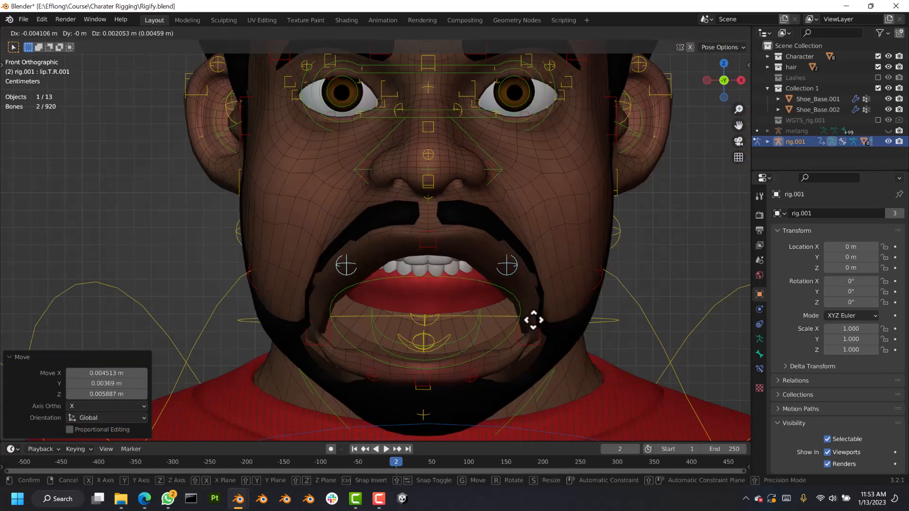
left_click(531, 322)
- Examine the posed mouth, teeth and nose area up close from several angles, and select the nose_master control
mouse_move(527, 337)
middle_mouse_down()
mouse_move(525, 328)
mouse_move(536, 326)
middle_mouse_up()
scroll(498, 306, "down", 2)
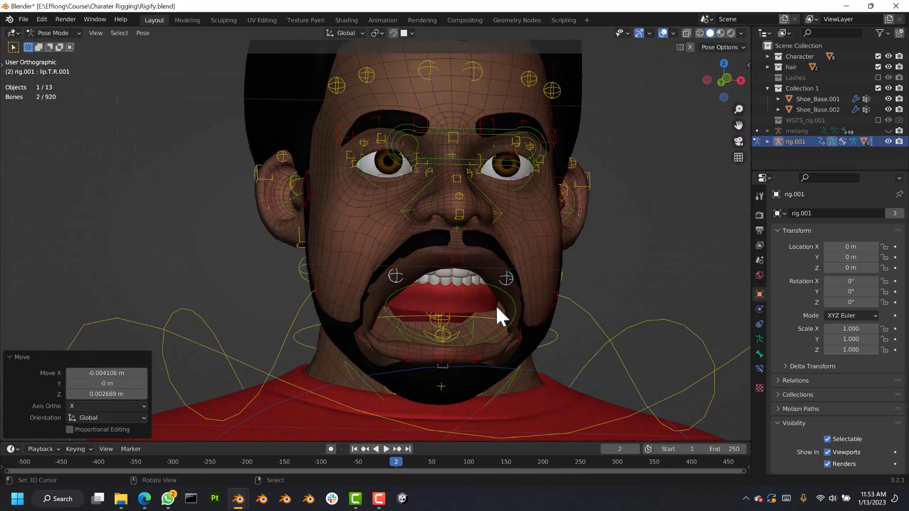
scroll(462, 286, "up", 3)
scroll(450, 302, "down", 2)
middle_click_drag(431, 262, 491, 331)
scroll(451, 281, "up", 3)
middle_click_drag(451, 291, 450, 396, "shift")
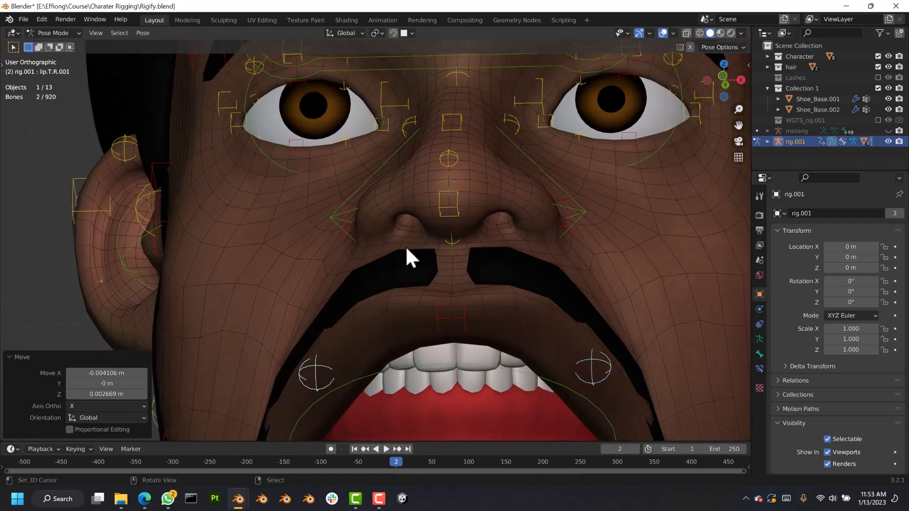
scroll(418, 277, "down", 3)
right_click(509, 237)
middle_click_drag(478, 238, 538, 308)
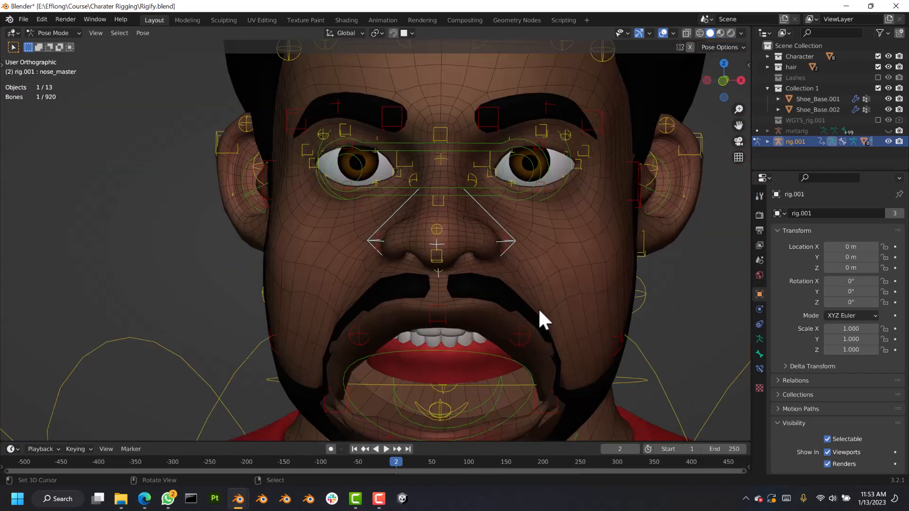
- Select all pose bones, clear their location, rotation and scale, and deselect them
scroll(540, 336, "down", 4)
key("a")
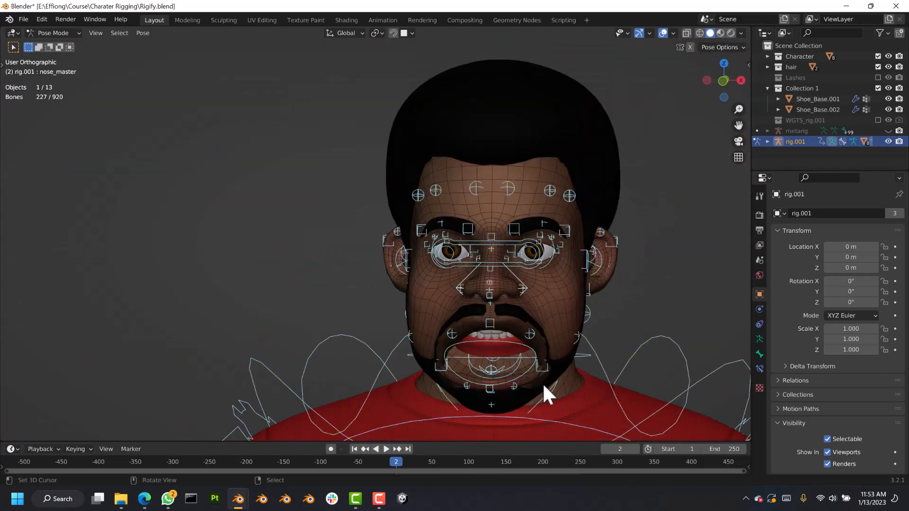
scroll(543, 382, "down", 4)
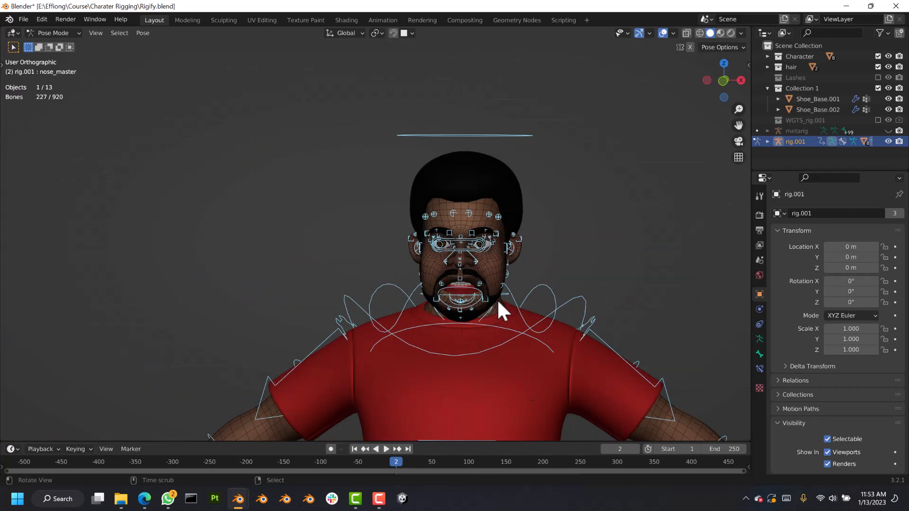
key("alt+g")
key("alt+r")
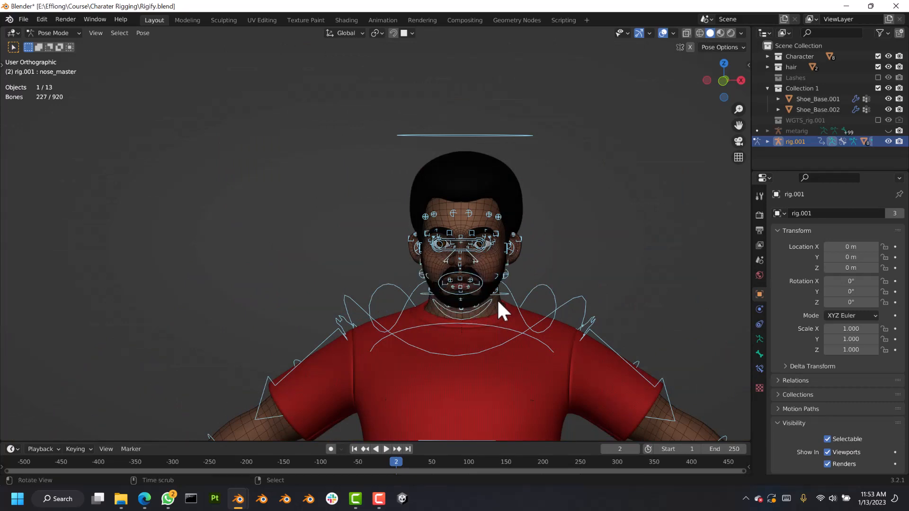
key("alt+s")
key("KP_1")
scroll(486, 275, "down", 4)
scroll(484, 274, "up", 8)
key("alt+a")
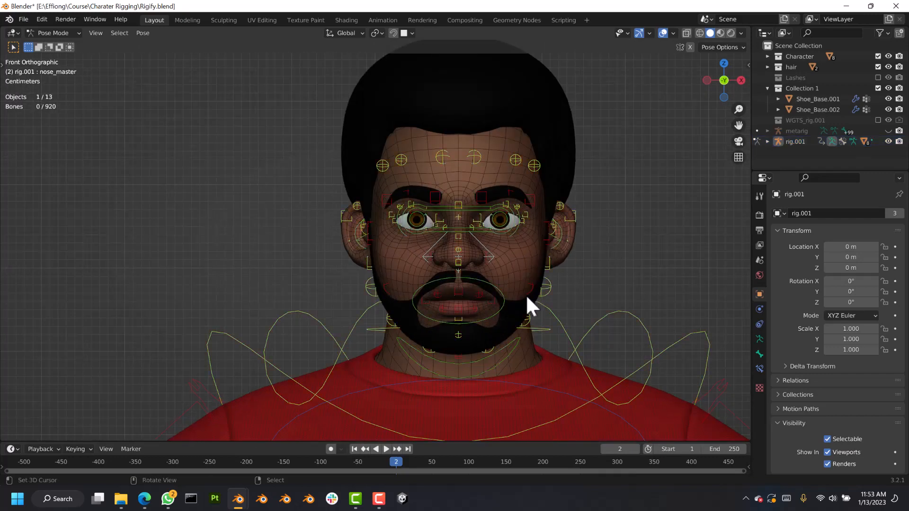
- Switch the rig from Pose Mode back to Object Mode
scroll(499, 271, "up", 2)
scroll(452, 299, "down", 4)
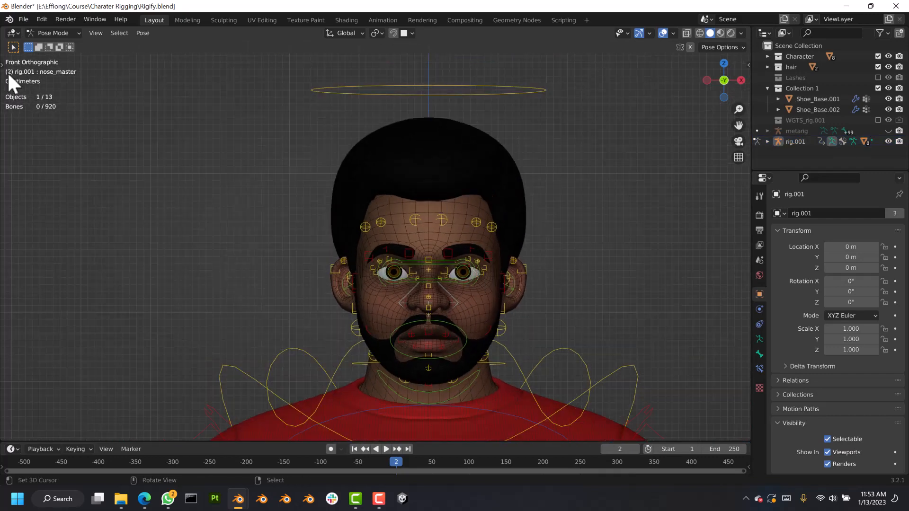
left_click(44, 34)
left_click(60, 50)
- Select the mirrored eyeball object and apply its Mirror modifier
scroll(453, 277, "up", 4)
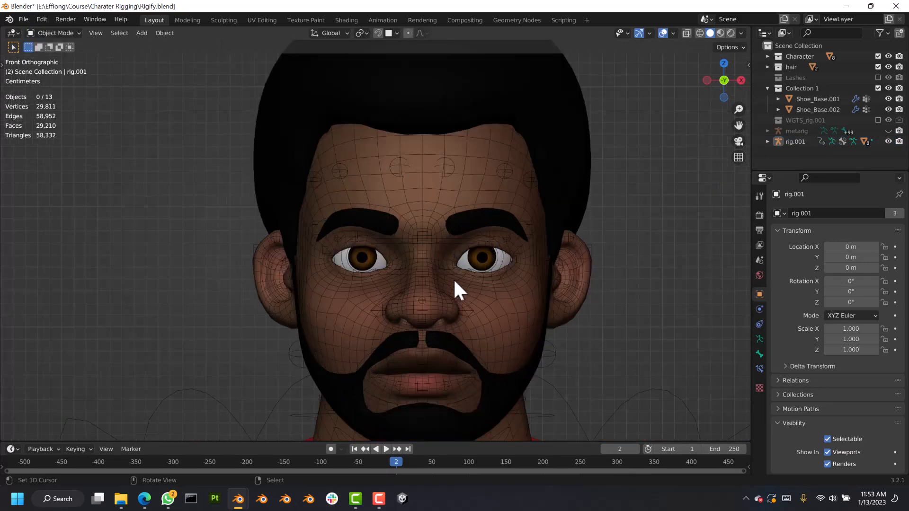
left_click(500, 252)
middle_click_drag(500, 251, 424, 256)
scroll(417, 258, "up", 5)
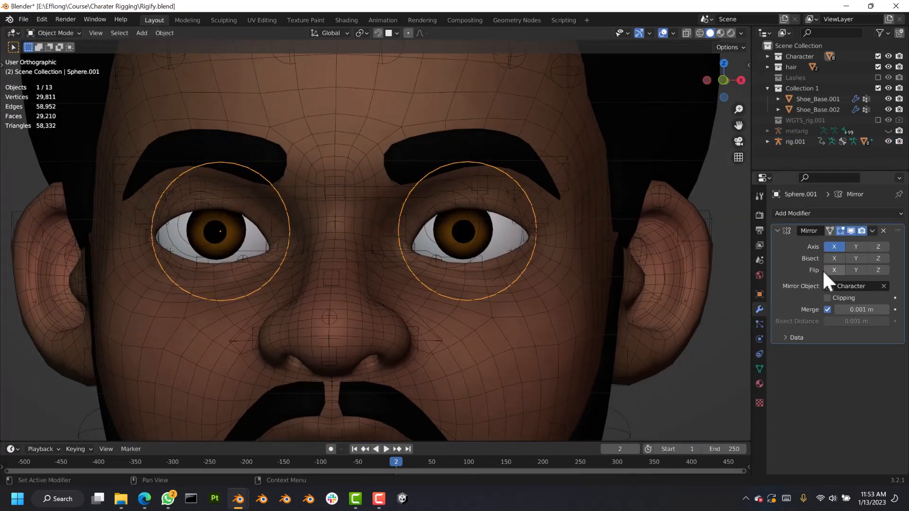
key("ctrl+a")
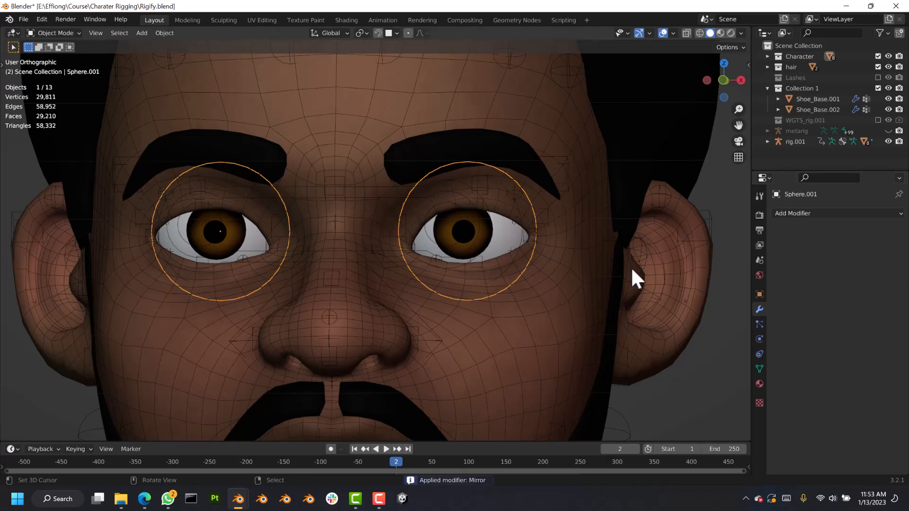
- Separate the character's left eyeball from the combined eye mesh into its own object, using a wireframe view to select it
key("Tab")
key("z")
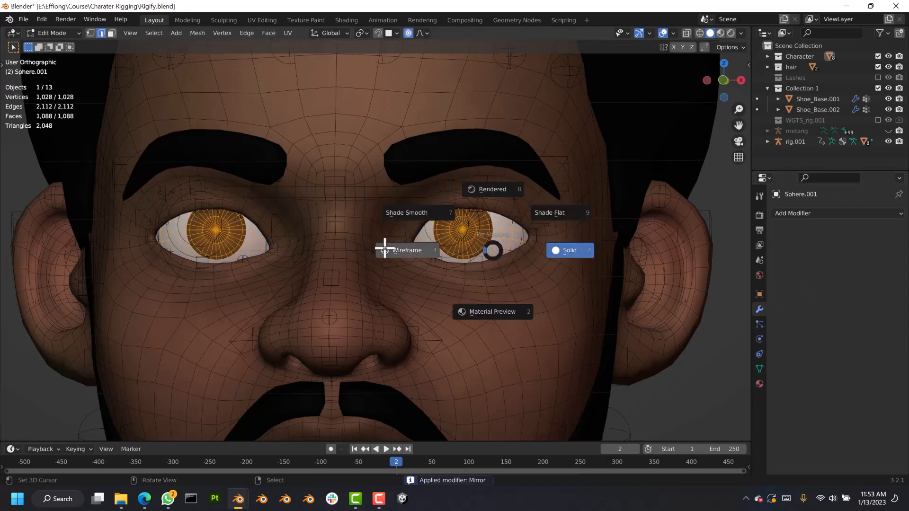
left_click(385, 248)
left_click_drag(344, 96, 555, 362)
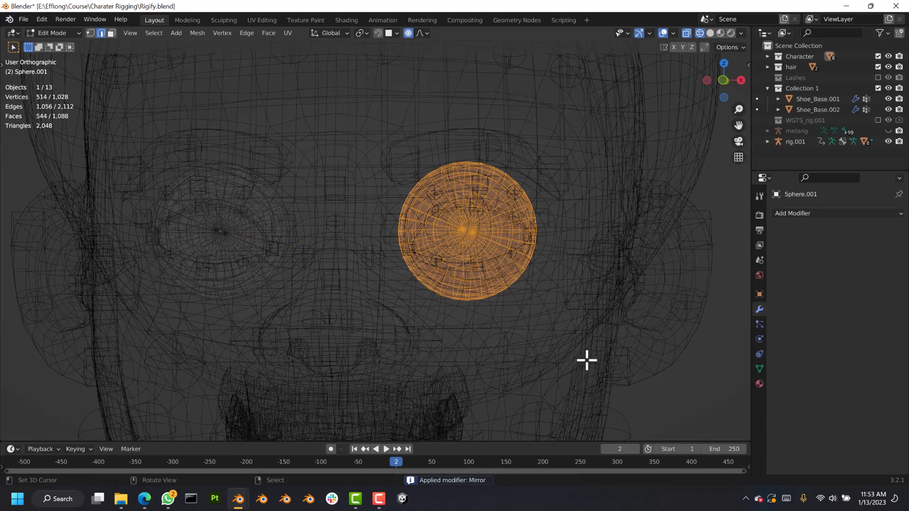
key("p")
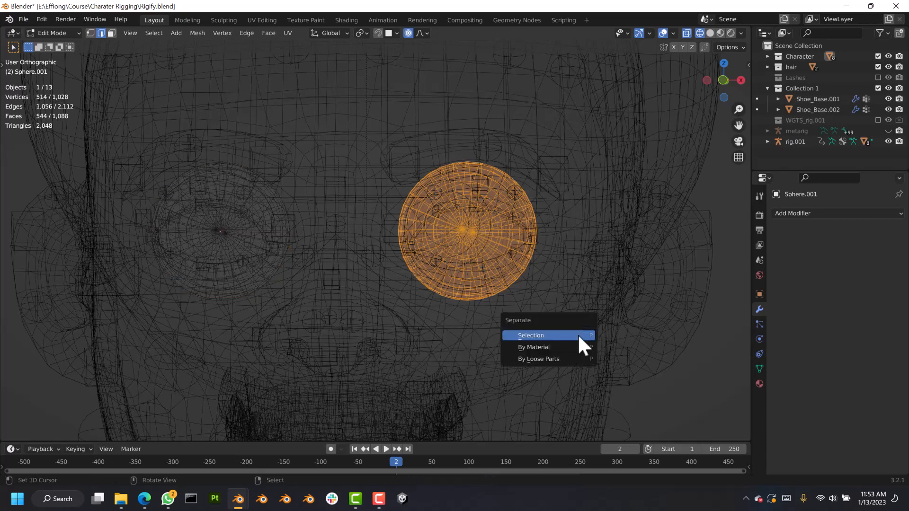
left_click(578, 335)
key("Tab")
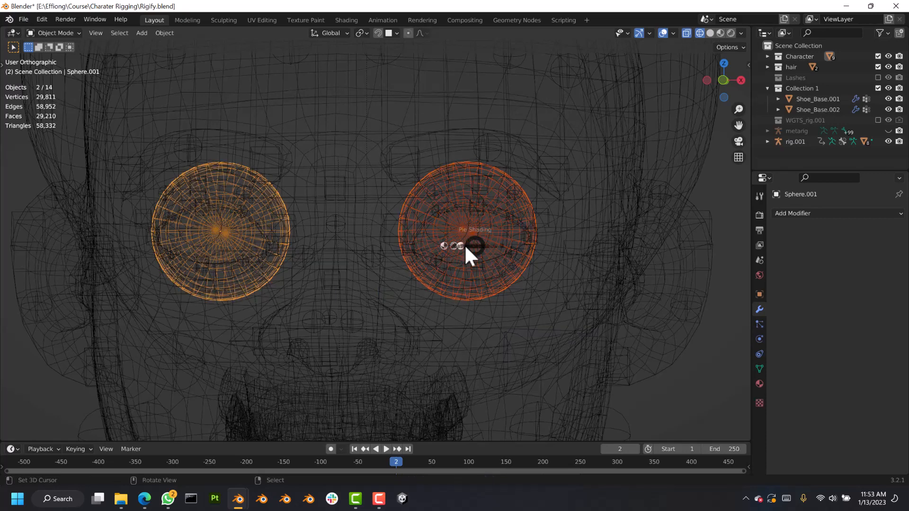
- Apply location, rotation and scale to both eyeballs and set each one's origin to its geometry
left_click(474, 244)
left_click(232, 229, "shift")
key("ctrl+a")
left_click(495, 248)
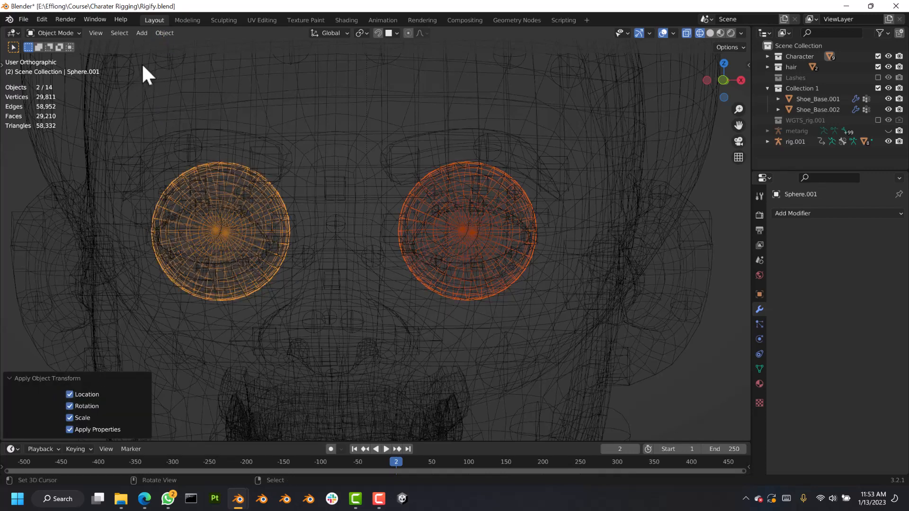
left_click(165, 32)
mouse_move(182, 55)
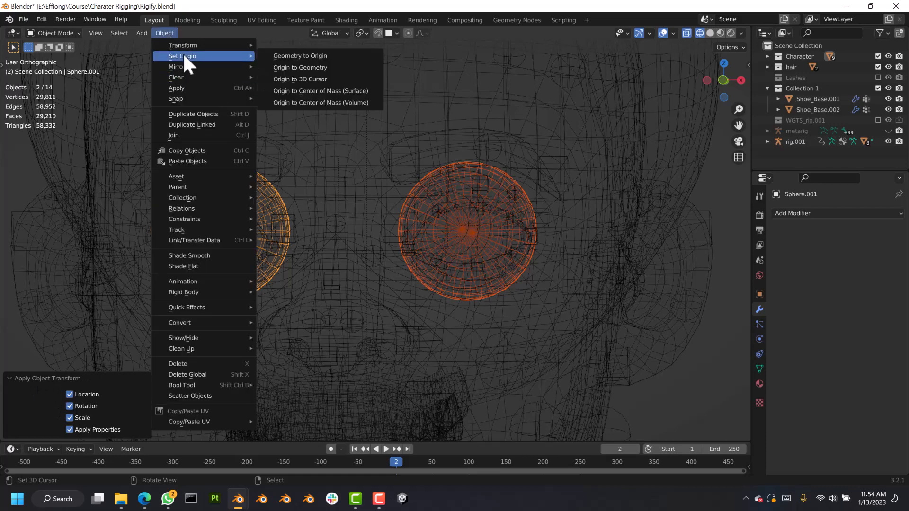
left_click(276, 66)
- Return to solid shading and parent both eyeballs to the rig with empty groups
key("z")
left_click(539, 285)
scroll(528, 246, "up", 2)
right_click(489, 232)
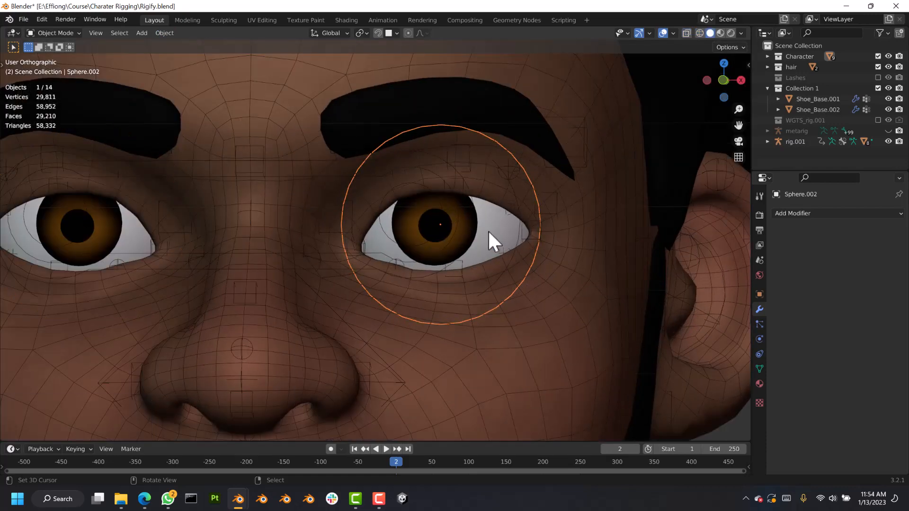
scroll(489, 231, "down", 3)
middle_click_drag(491, 242, 305, 250)
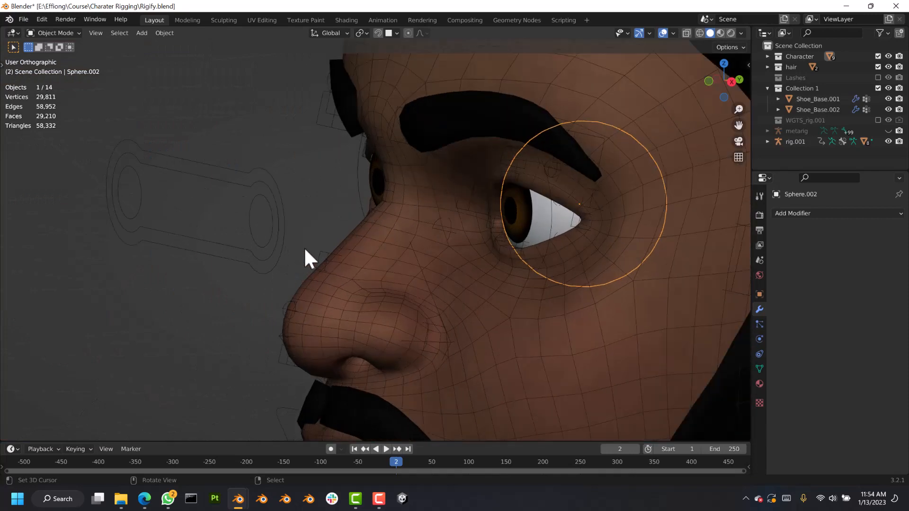
middle_click_drag(333, 209, 328, 190)
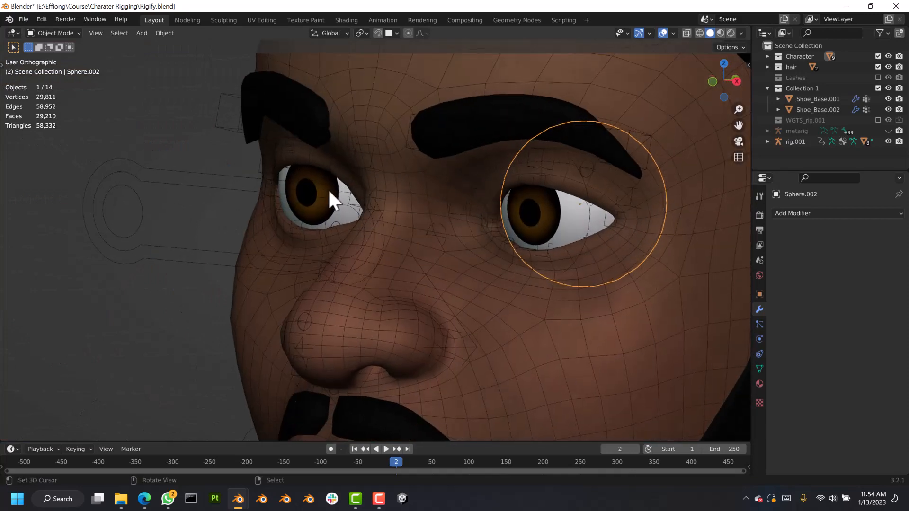
right_click(314, 190, "shift")
right_click(181, 180, "shift")
right_click(182, 188, "shift")
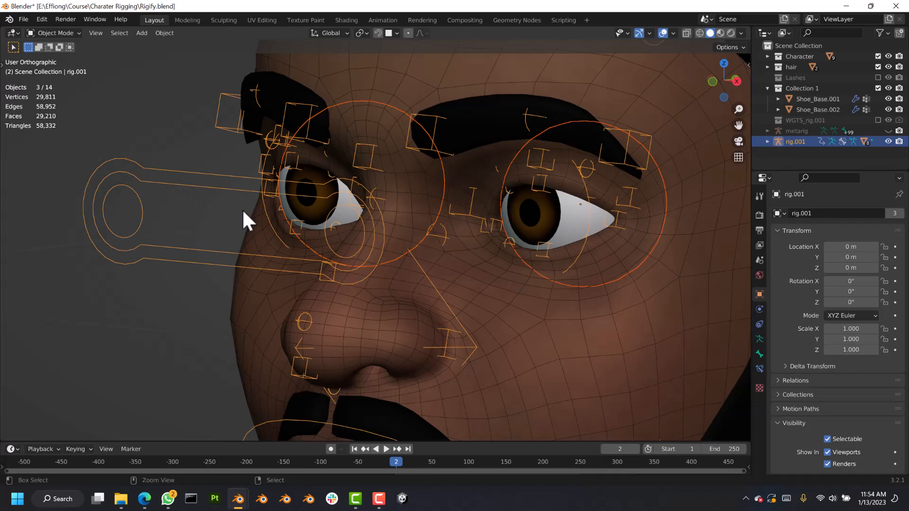
key("ctrl+p")
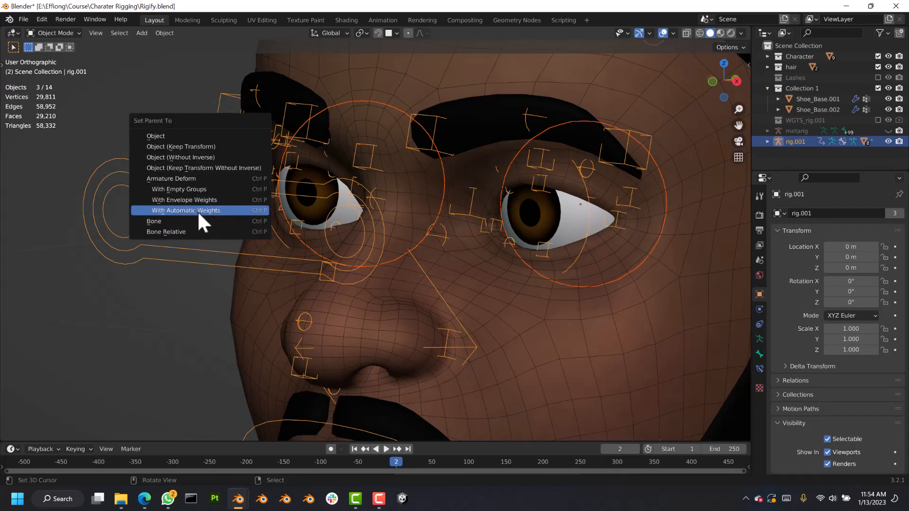
left_click(181, 188)
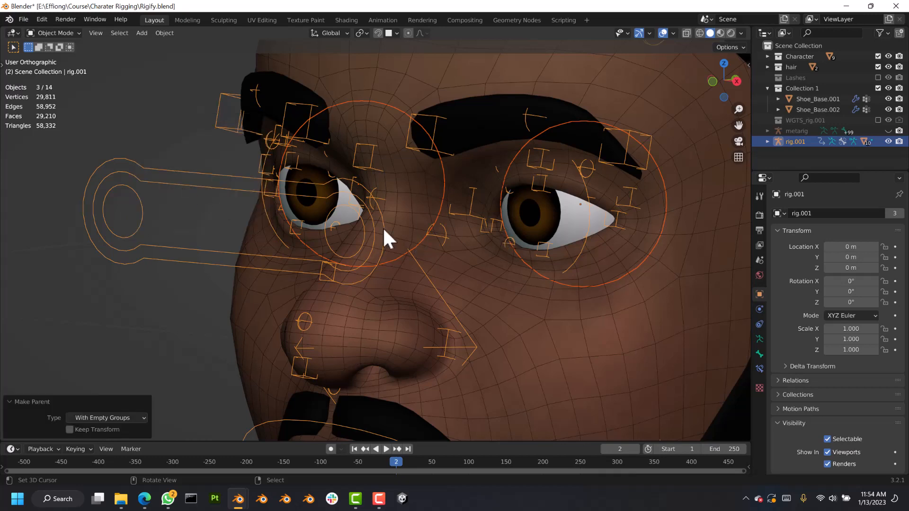
- Filter the left eyeball's vertex groups by "eye" and make DEF-eye.L the active group
left_click(560, 222)
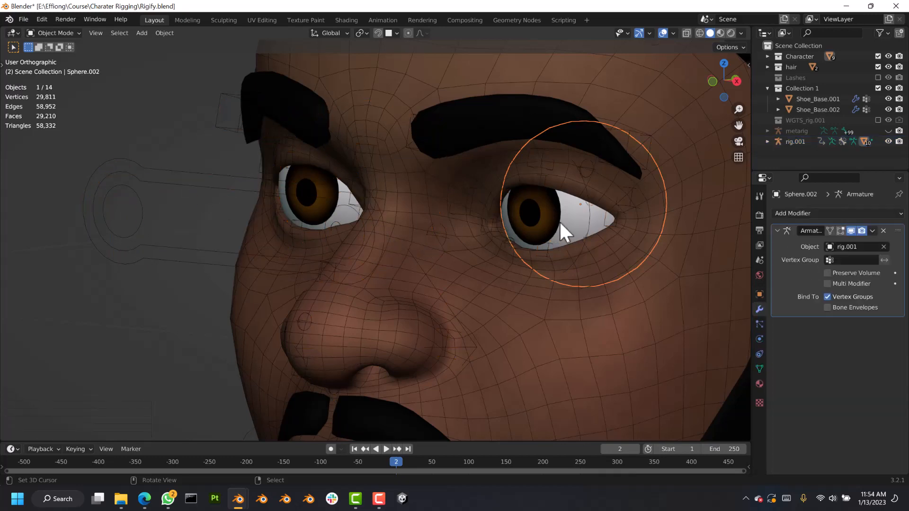
middle_click_drag(559, 221, 512, 218, "shift")
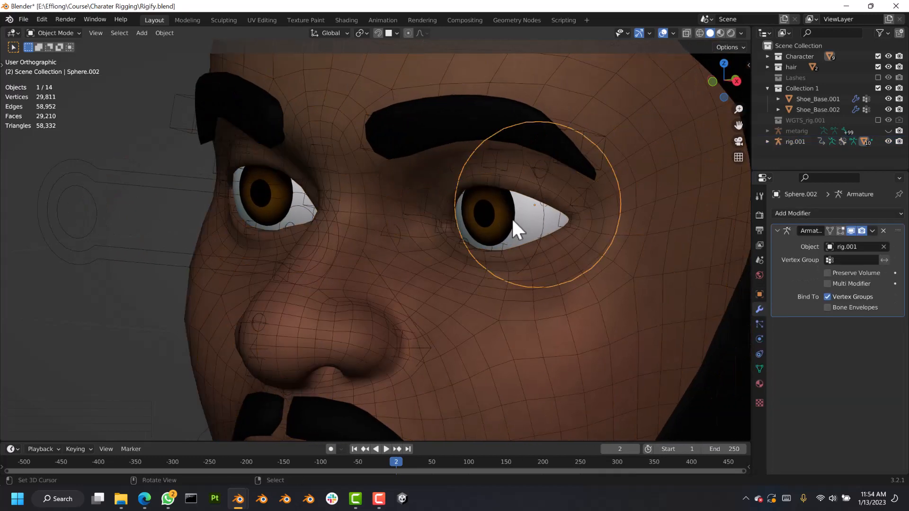
left_click(760, 366)
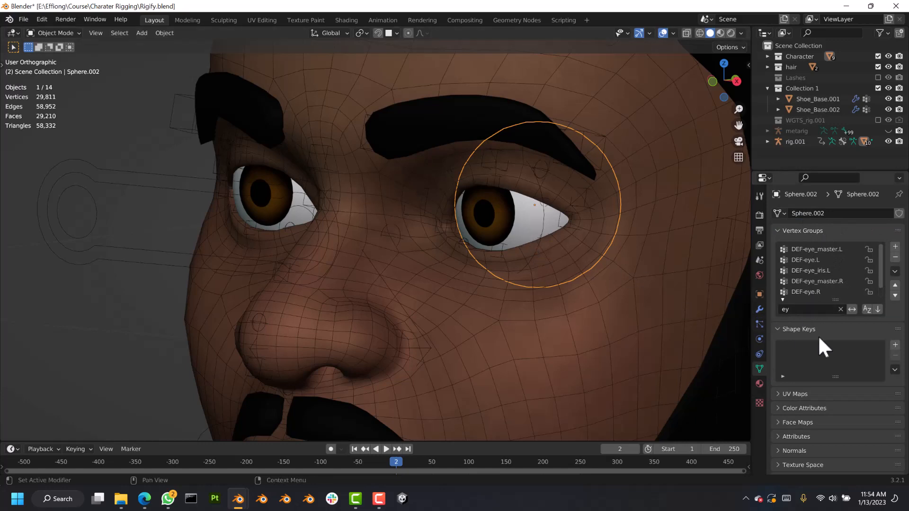
left_click(799, 309)
type("w")
key("BackSpace")
type("eye")
left_click(803, 261)
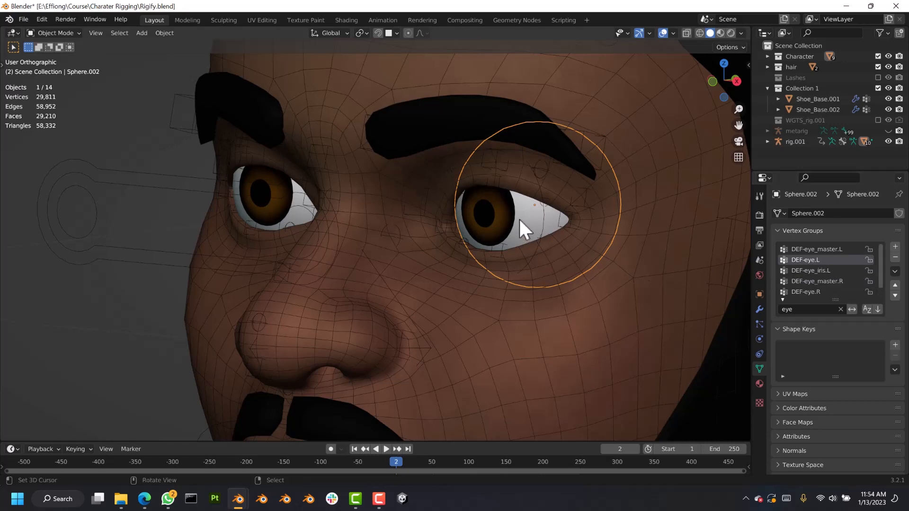
- Assign all of the left eyeball's vertices to the DEF-eye.L group and return to Object Mode
key("Tab")
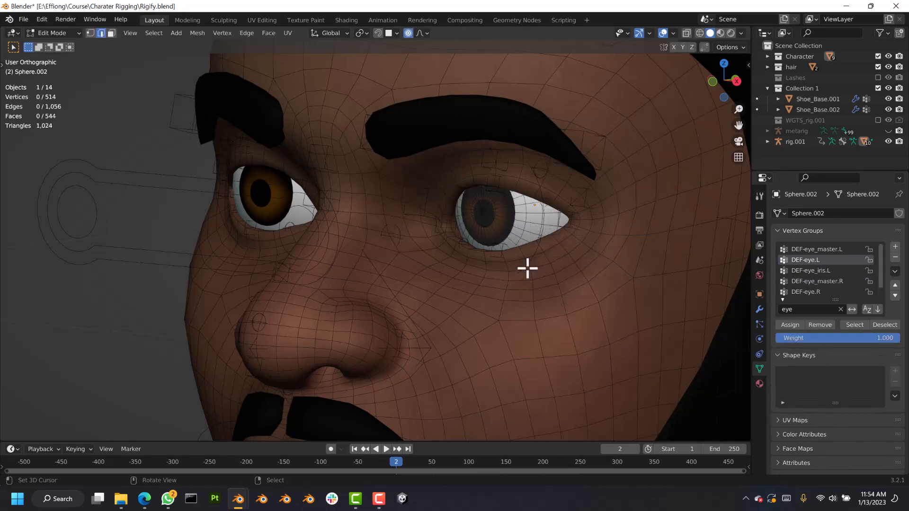
key("a")
left_click(567, 262)
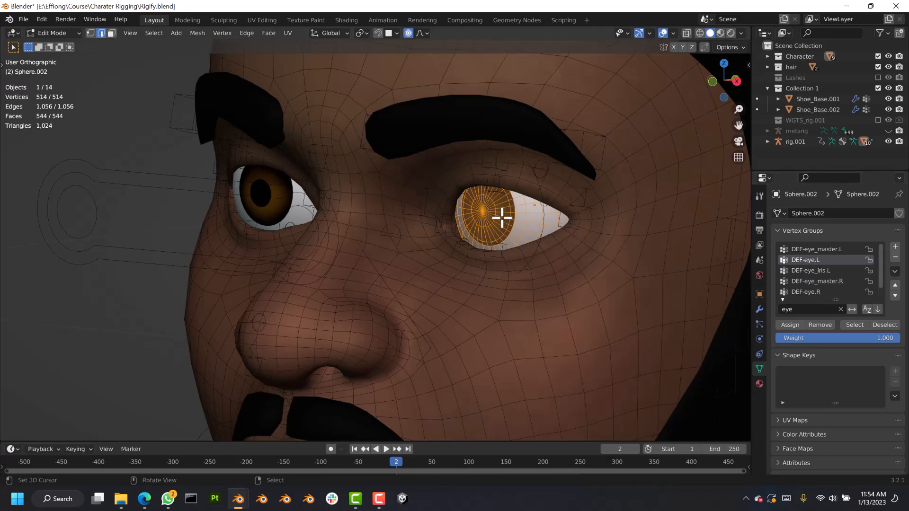
left_click(789, 324)
key("ctrl+Tab")
- Assign all of the right eyeball's vertices to the DEF-eye.R vertex group and return to Object Mode
left_click(274, 211)
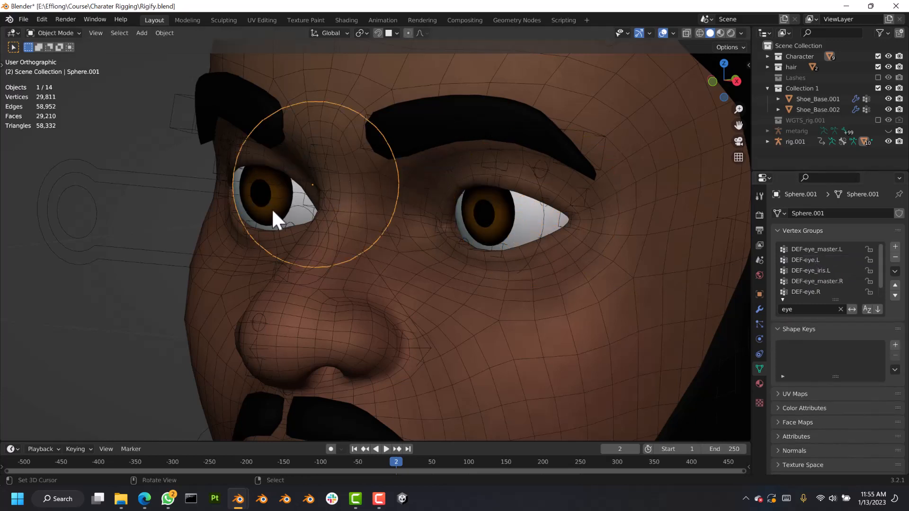
key("Tab")
key("alt+a")
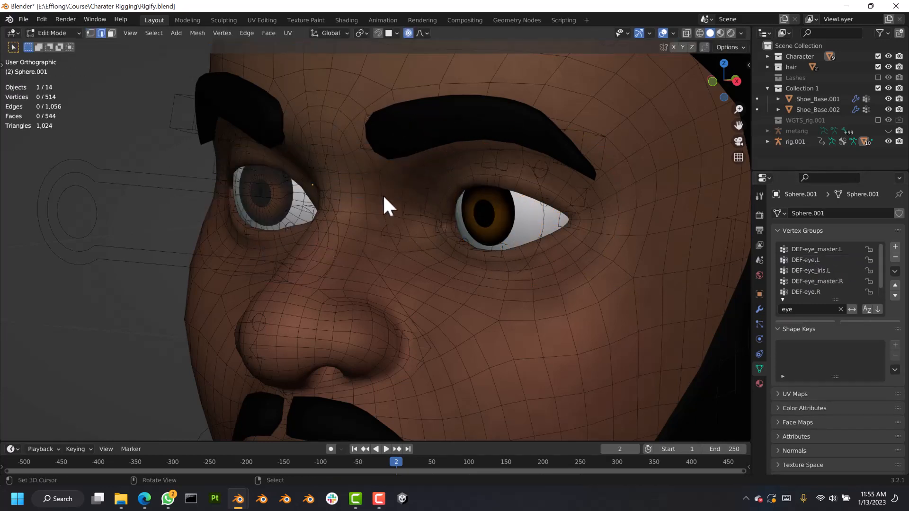
key("a")
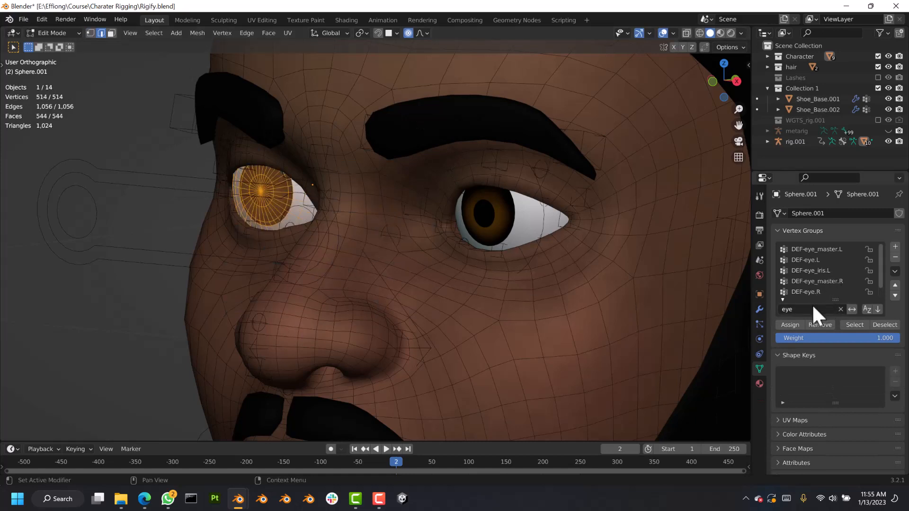
scroll(827, 279, "down", 1)
scroll(828, 282, "up", 1)
left_click(814, 291)
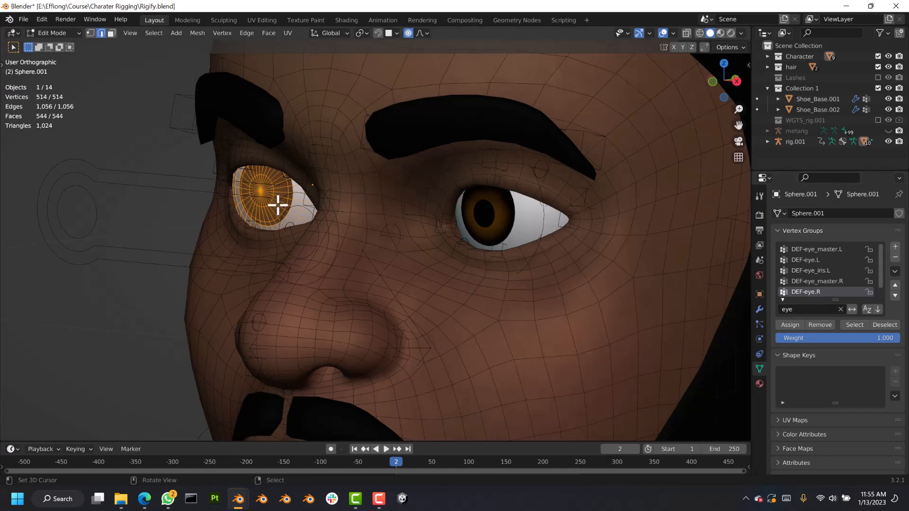
left_click(790, 325)
key("Tab")
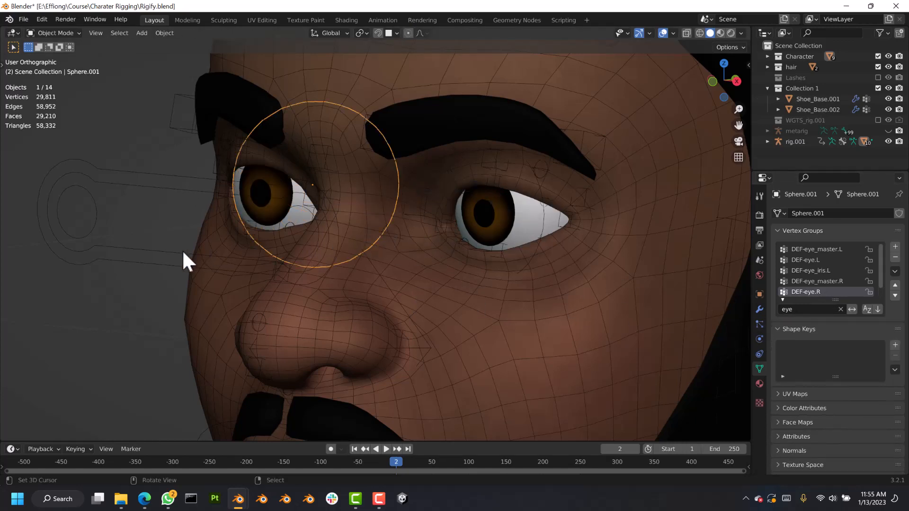
- Select the character rig and switch it to Pose Mode
left_click(152, 261)
left_click(172, 255)
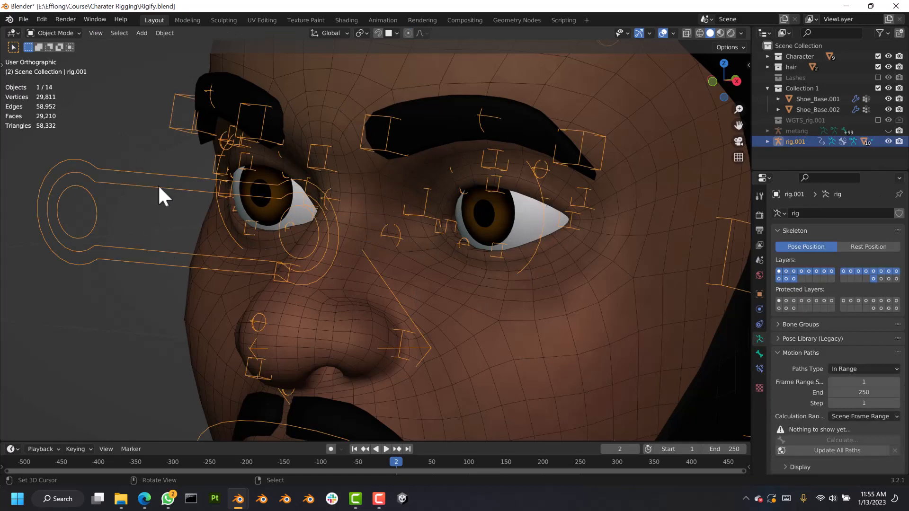
scroll(156, 180, "down", 2)
left_click(51, 33)
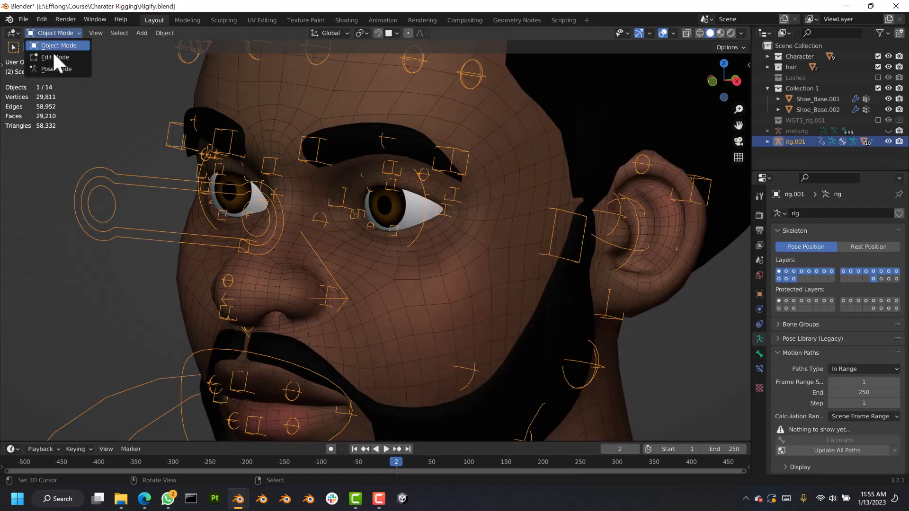
left_click(51, 69)
- Test the eye tracking from the front by moving the eye_common control around the face
right_click(164, 184)
scroll(164, 185, "down", 1)
key("KP_1")
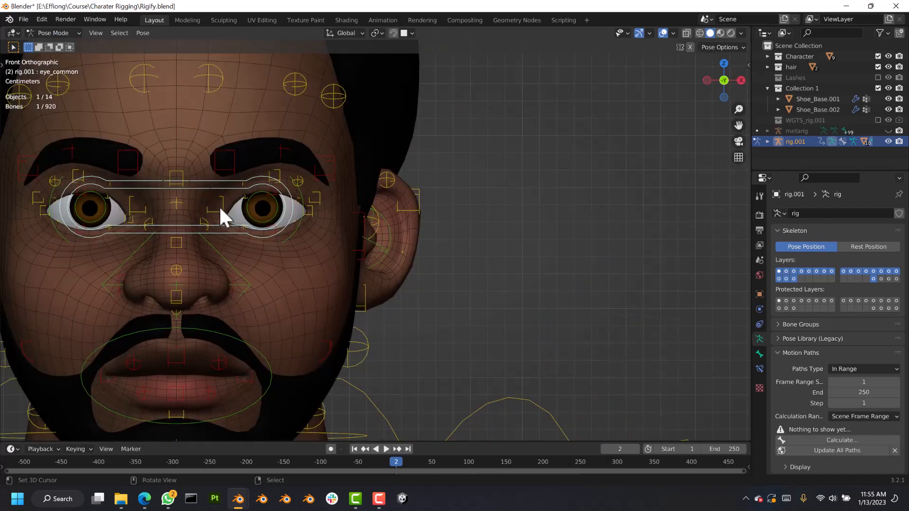
middle_click_drag(219, 206, 320, 229, "shift")
key("g")
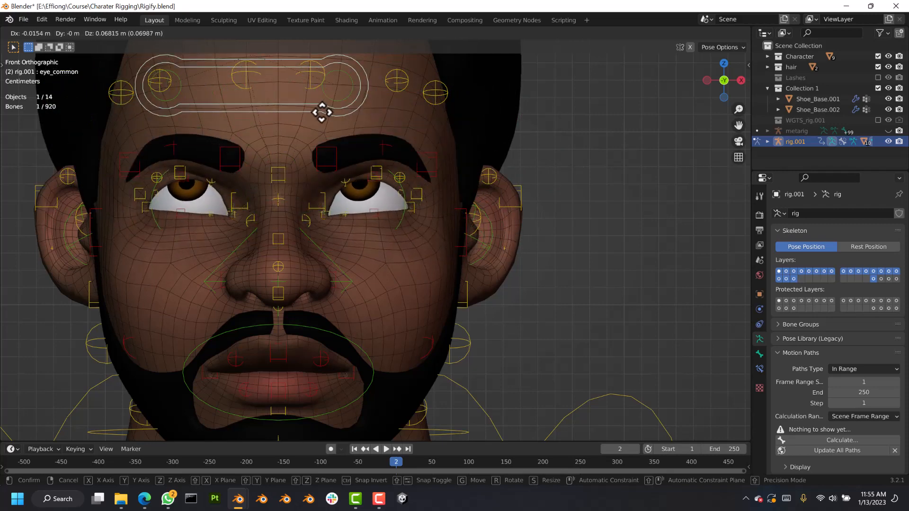
left_click(369, 192)
- Test the left upper eyelid by moving the lid.T.L.002 control down over the eye, and cancel the move
scroll(368, 189, "up", 4)
scroll(367, 188, "up", 3)
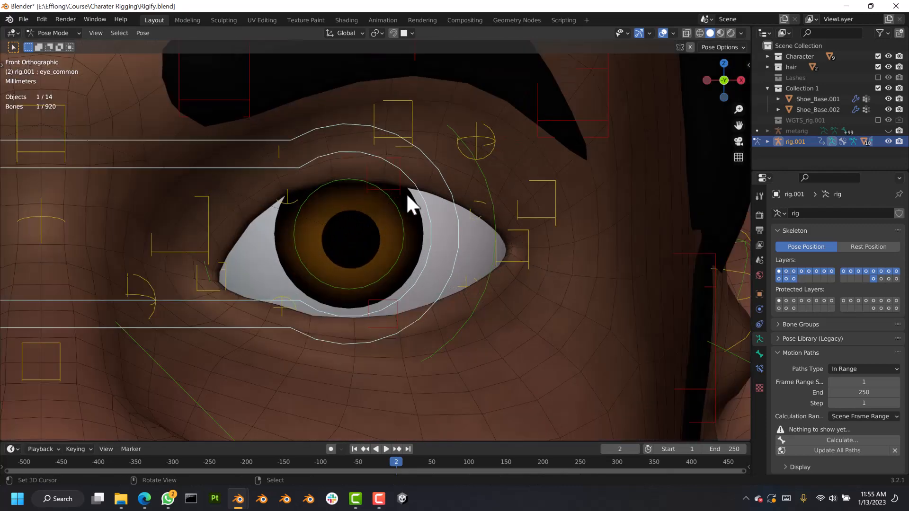
left_click(402, 188)
key("g")
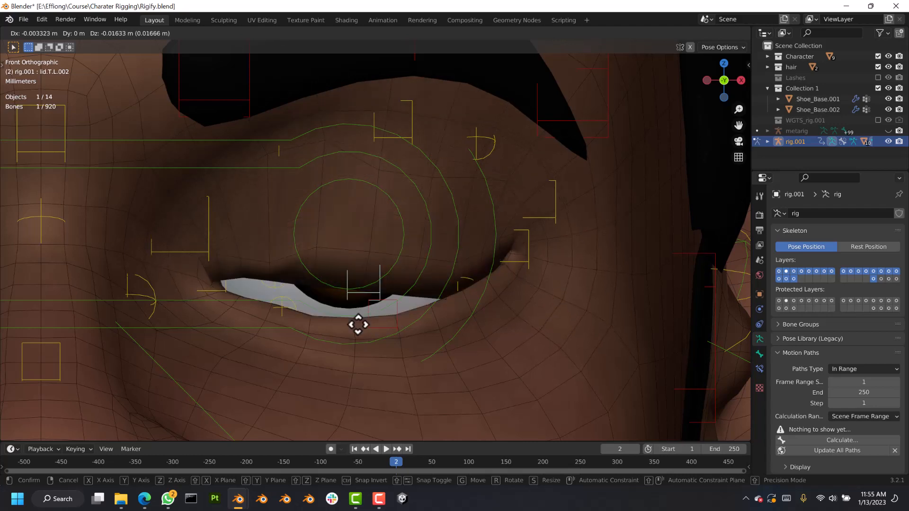
right_click(368, 245)
- Test the left eyebrow by moving the brow.T.L.003 and brow.T.L.002 controls, cancelling each move
scroll(366, 255, "down", 4)
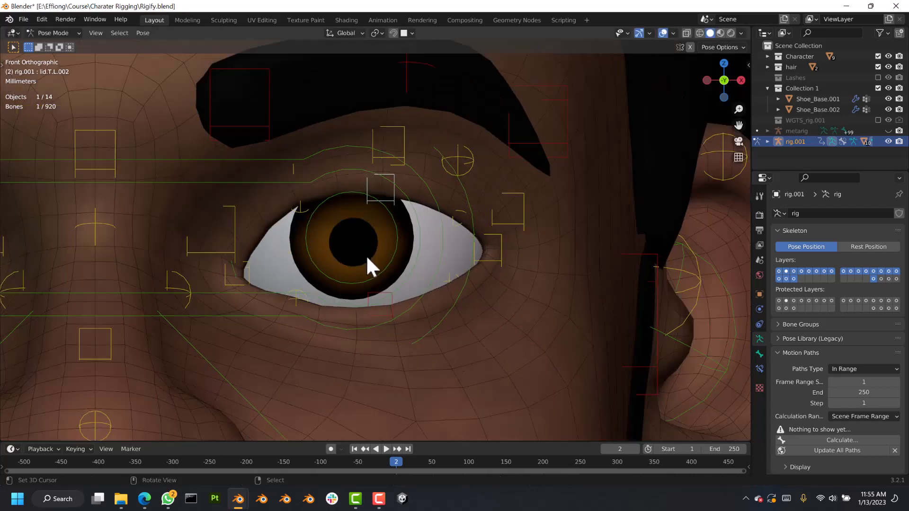
right_click(306, 162)
key("g")
right_click(324, 125)
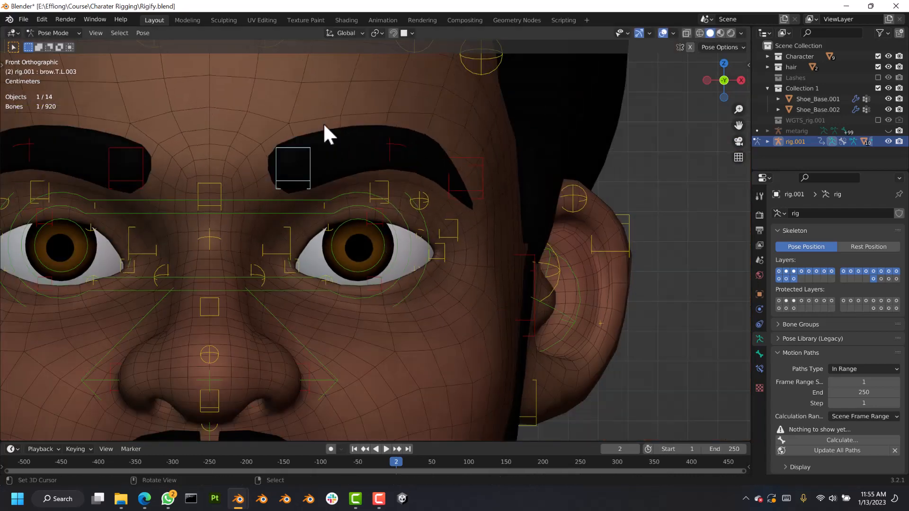
right_click(395, 149)
key("g")
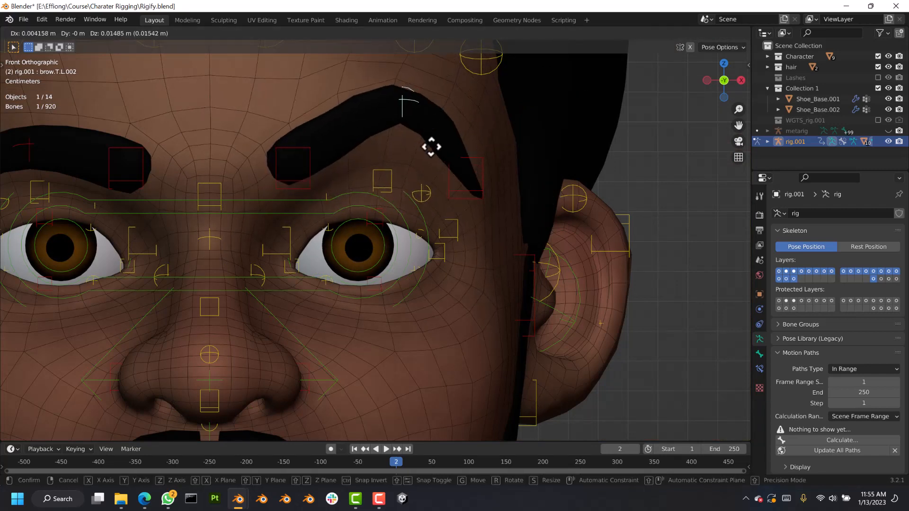
right_click(431, 177)
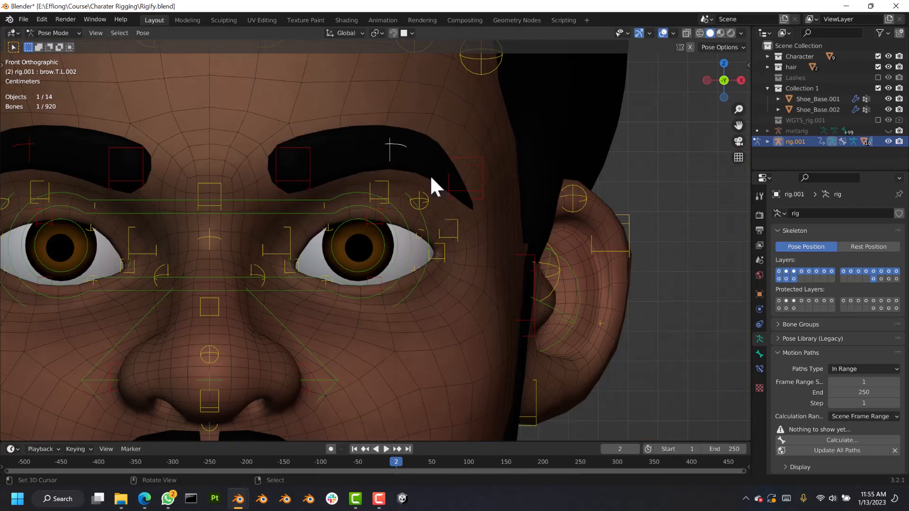
- Test the inner corner of the left eye by moving the brow.B.L.004 control, cancelling the move
middle_click_drag(359, 213, 429, 205, "shift")
right_click(274, 198)
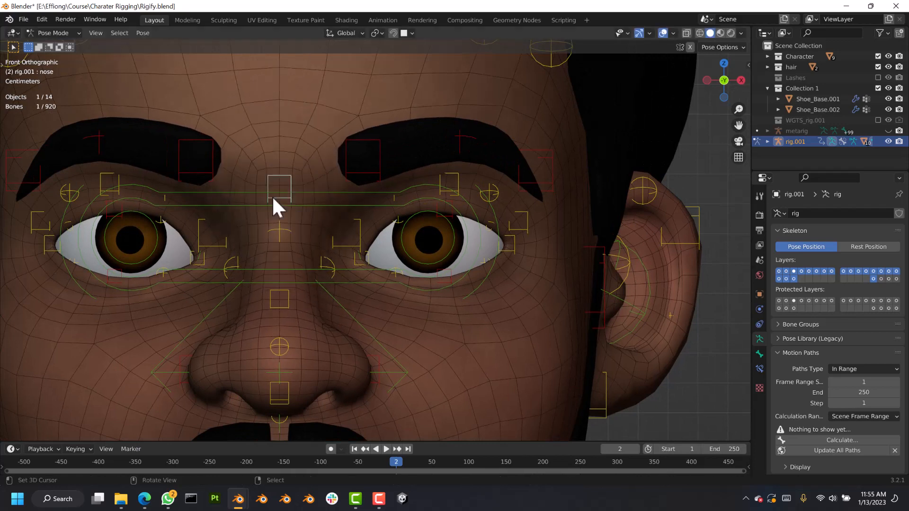
right_click(358, 237)
key("g")
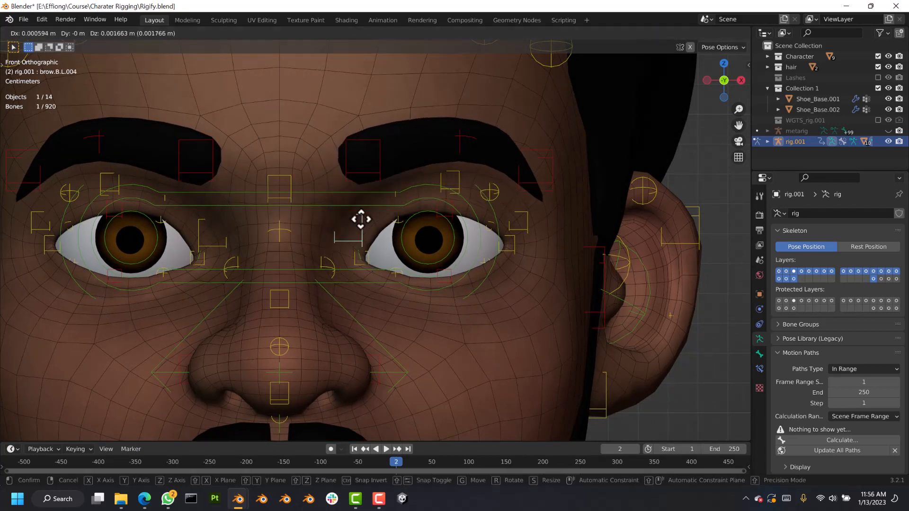
right_click(358, 238)
- Test the left temple and ear by moving the temple.L and ear_end.L.004 controls, cancelling each move
right_click(602, 287)
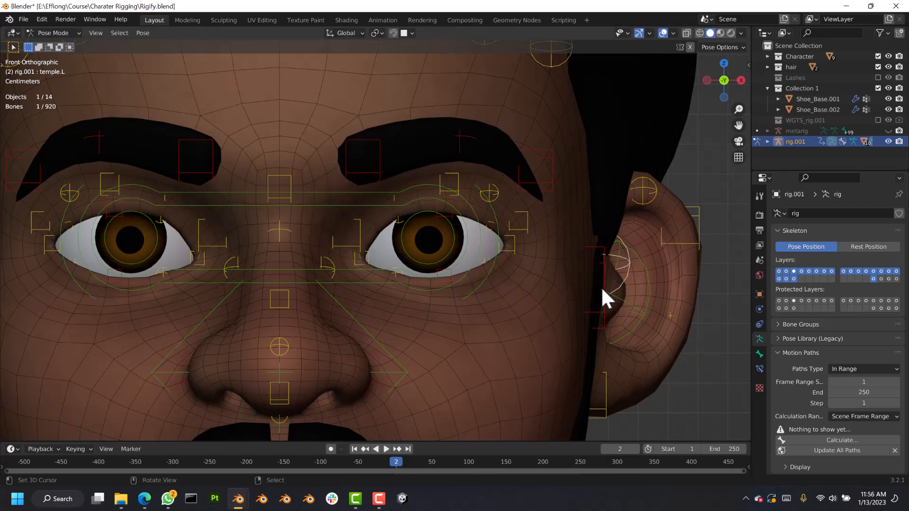
right_click(602, 288)
key("g")
right_click(618, 295)
right_click(606, 316)
key("g")
right_click(606, 306)
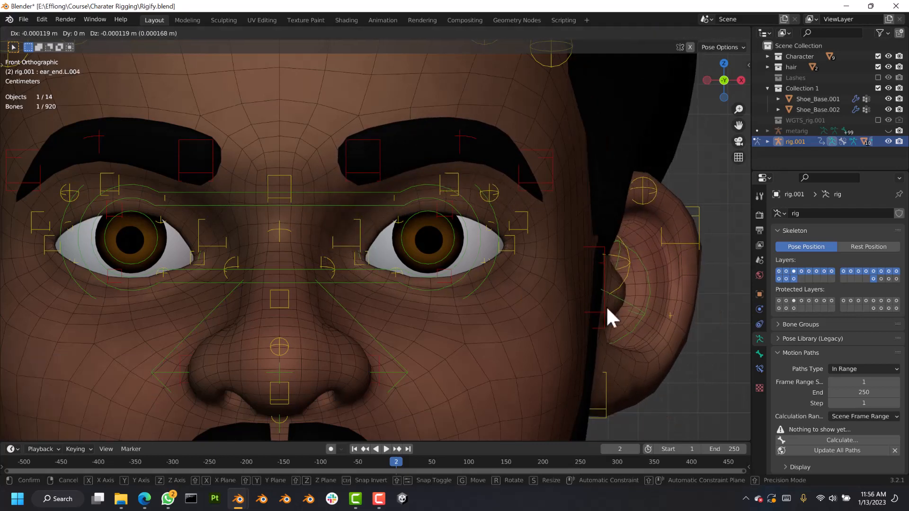
key("g")
right_click(604, 315)
key("g")
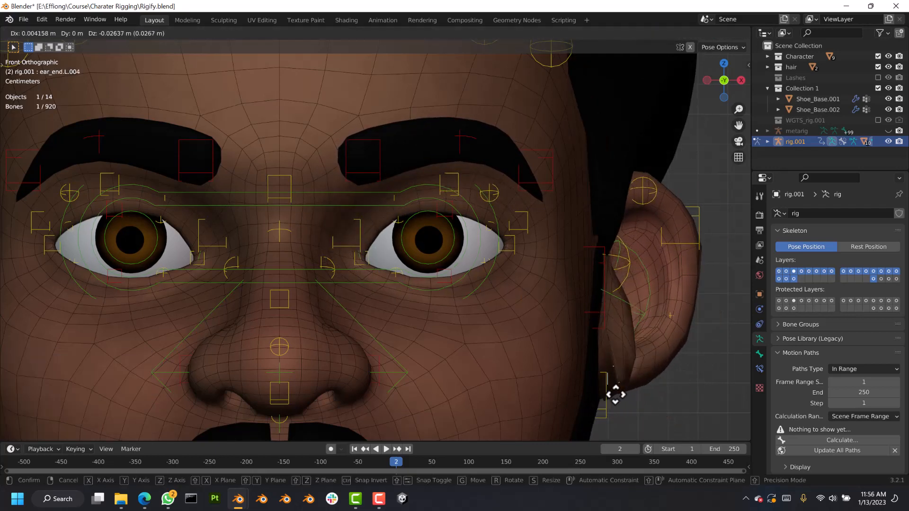
right_click(614, 396)
- Test the left earlobe by moving the ear.L.004 control, and cancel the move
left_click(607, 393)
key("g")
right_click(639, 403)
- Test the upper lip by moving the lip.T control up until the mouth opens, and cancel the move
scroll(544, 312, "down", 3)
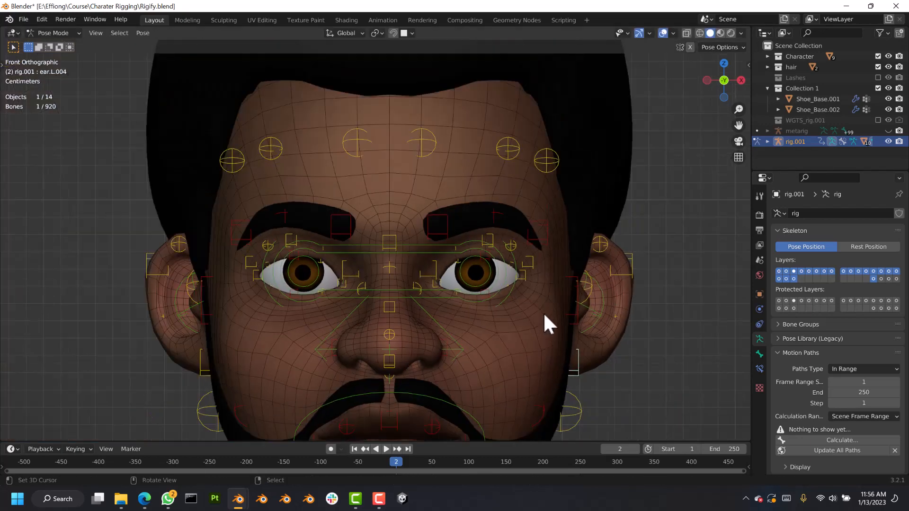
middle_click_drag(499, 232, 495, 229, "shift")
middle_click_drag(431, 270, 417, 133, "shift")
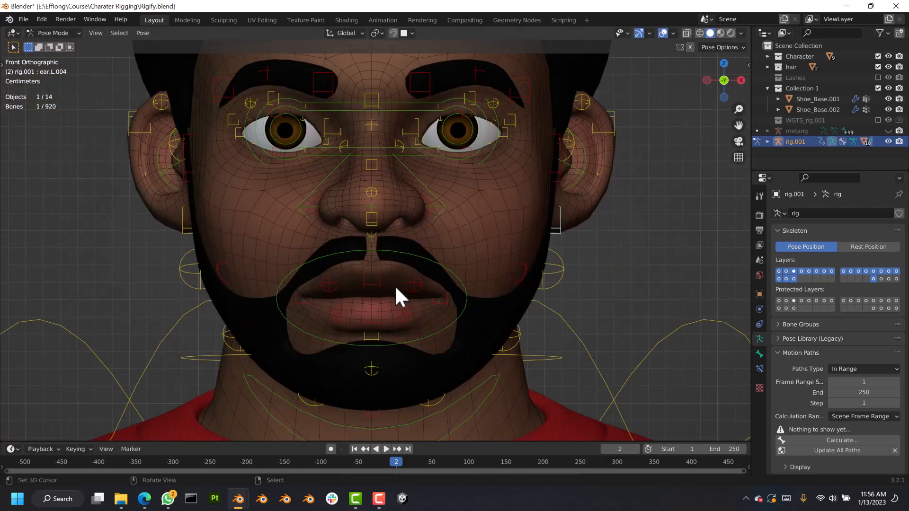
scroll(395, 287, "up", 3)
right_click_drag(370, 283, 369, 284)
scroll(372, 284, "down", 3)
scroll(372, 280, "down", 3)
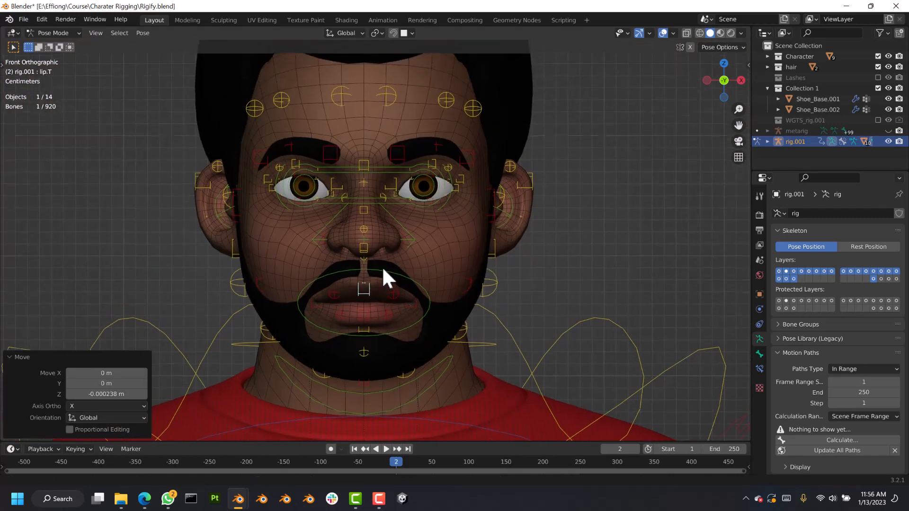
middle_click_drag(445, 287, 419, 298)
scroll(374, 275, "up", 4)
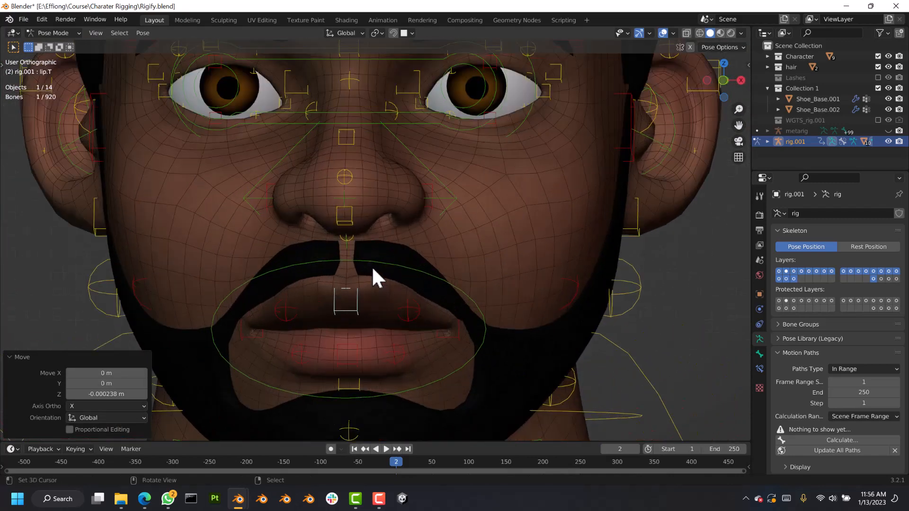
key("g")
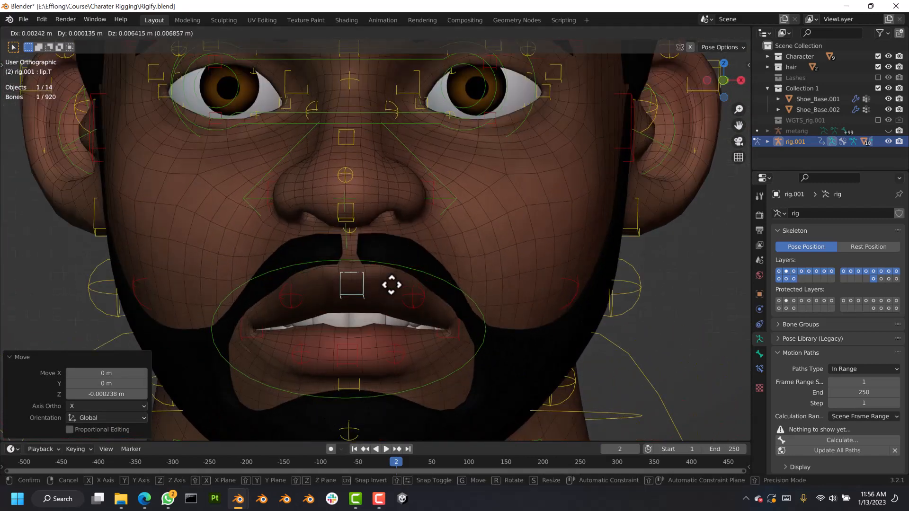
right_click(394, 289)
- Show the head in wireframe from the side and select the teeth.T control inside the mouth
scroll(399, 319, "up", 1)
mouse_move(420, 271)
middle_mouse_down()
mouse_move(362, 271)
mouse_move(403, 273)
mouse_move(306, 287)
middle_mouse_up()
scroll(402, 273, "up", 2)
key("shift+z")
left_click(358, 212)
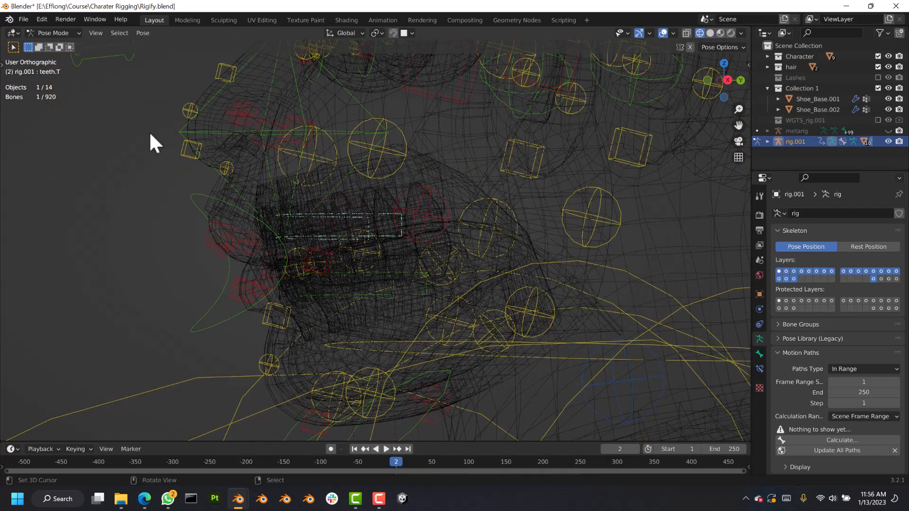
- Return to Object Mode and select the upper-teeth mesh together with the rig, keeping the rig active
left_click(71, 33)
left_click(60, 43)
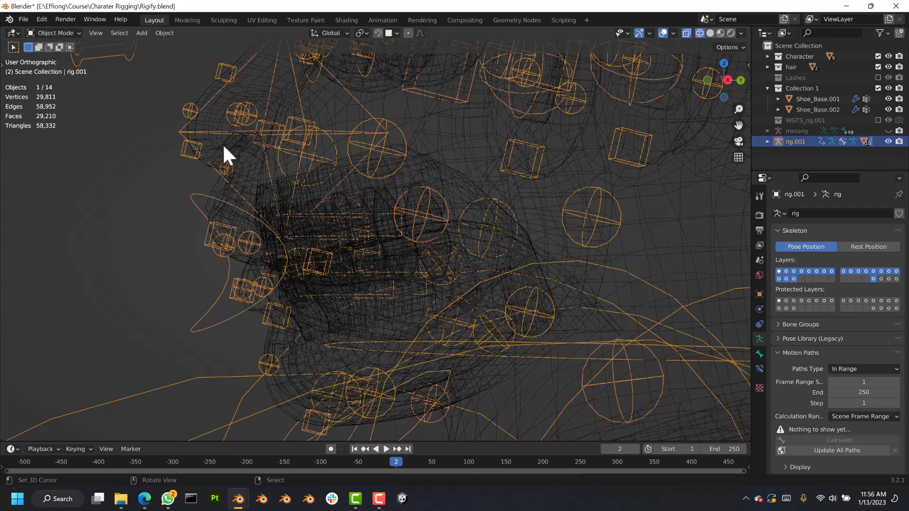
left_click(392, 199)
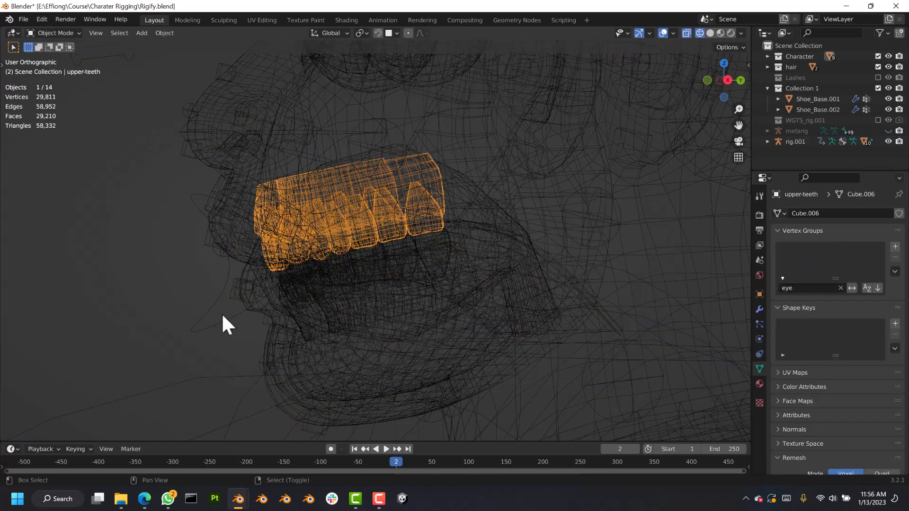
left_click(217, 255, "shift")
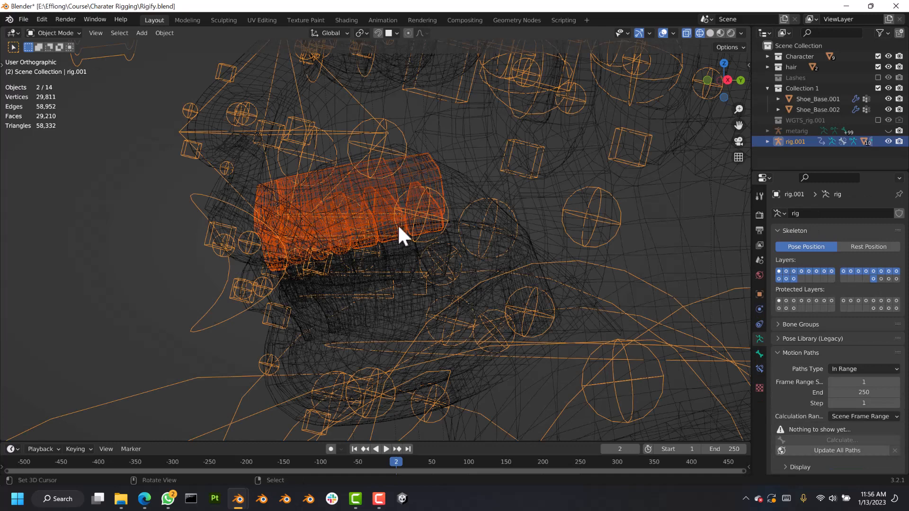
- Switch the rig to Pose Mode and parent the upper teeth to the teeth.T bone with the Bone option
left_click(76, 33)
left_click(50, 65)
left_click_drag(277, 215, 400, 236)
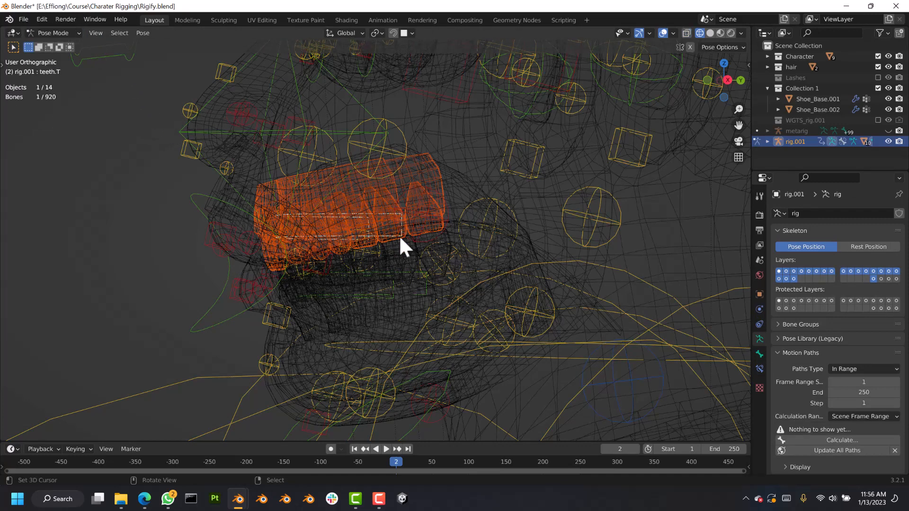
scroll(355, 213, "up", 3)
scroll(393, 212, "up", 2)
middle_click_drag(394, 212, 177, 153)
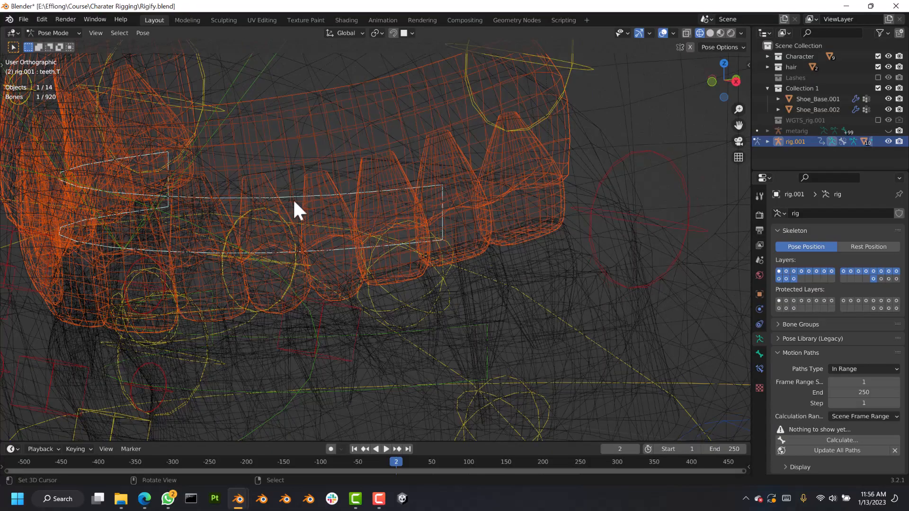
middle_click_drag(294, 201, 307, 207)
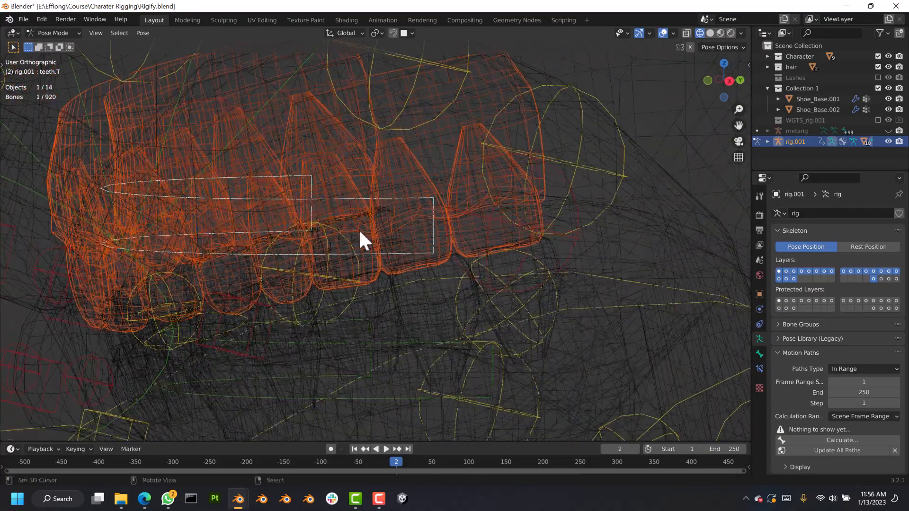
key("ctrl+p")
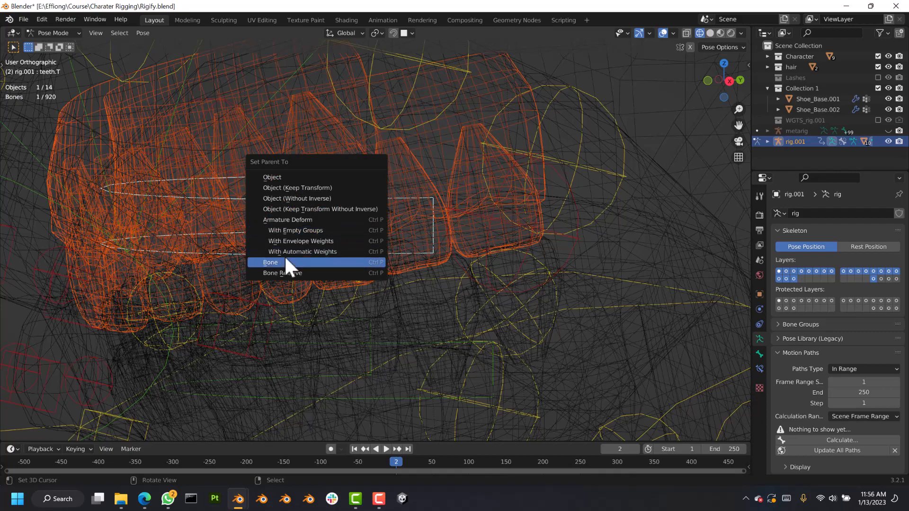
left_click(279, 263)
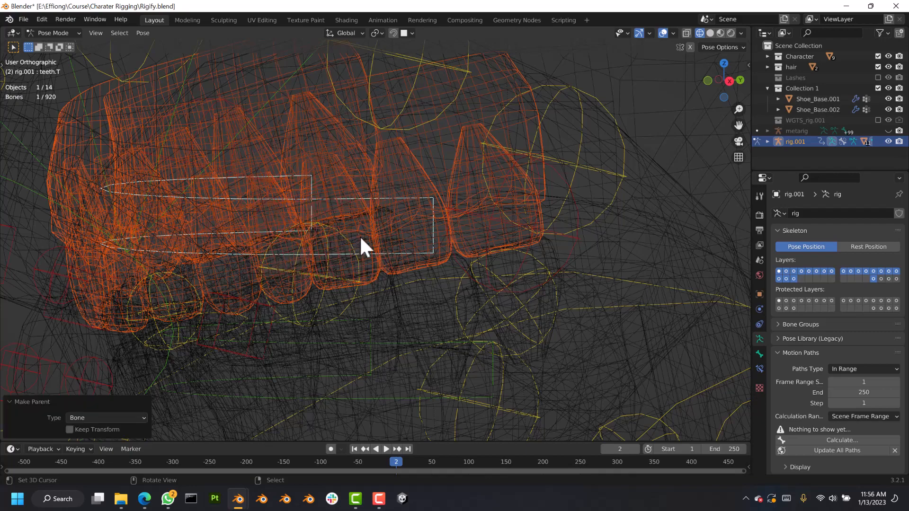
- Return to Object Mode and select the lowerteeth mesh together with the rig, keeping the rig active
scroll(360, 237, "down", 4)
scroll(359, 235, "up", 3)
middle_click_drag(357, 236, 352, 234)
key("ctrl+Tab")
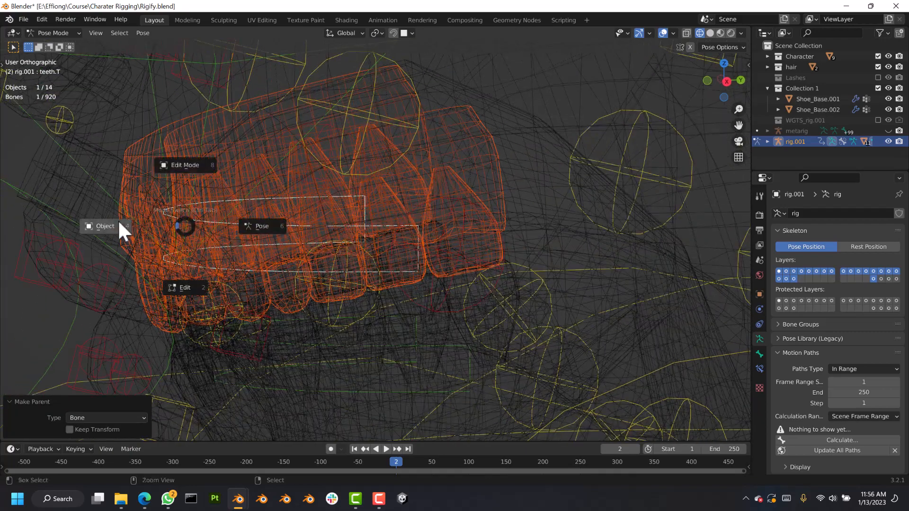
left_click(119, 223)
scroll(368, 283, "down", 4)
mouse_move(380, 277)
middle_mouse_down()
mouse_move(335, 282)
mouse_move(377, 277)
middle_mouse_up()
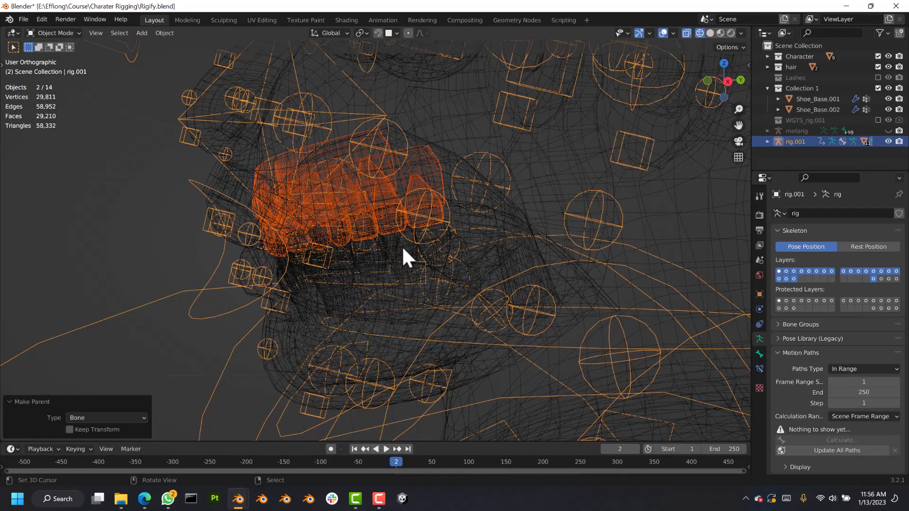
key("ctrl+Tab")
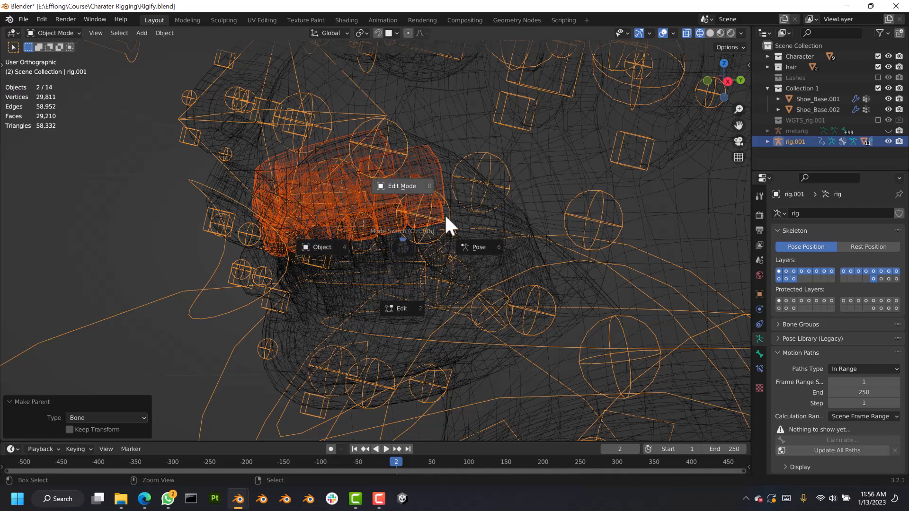
left_click(337, 247)
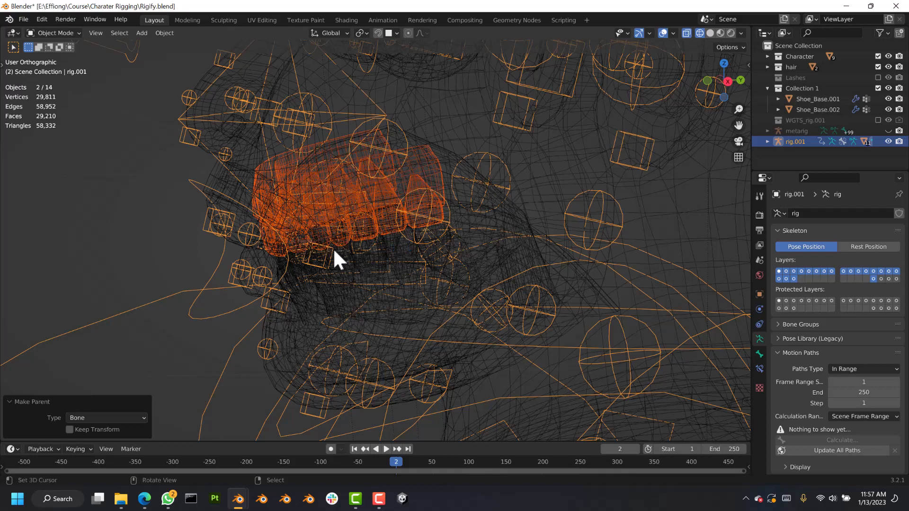
left_click(332, 279)
left_click(320, 280)
left_click(354, 262)
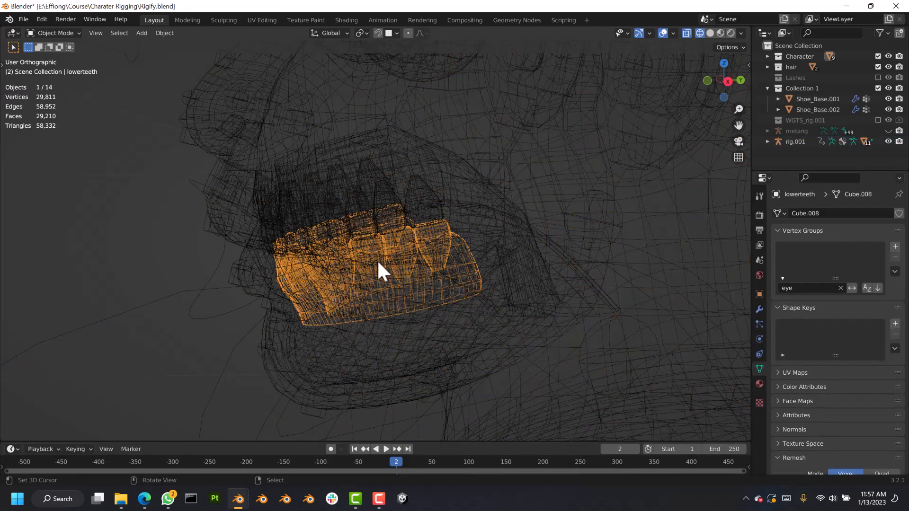
left_click(194, 313, "shift")
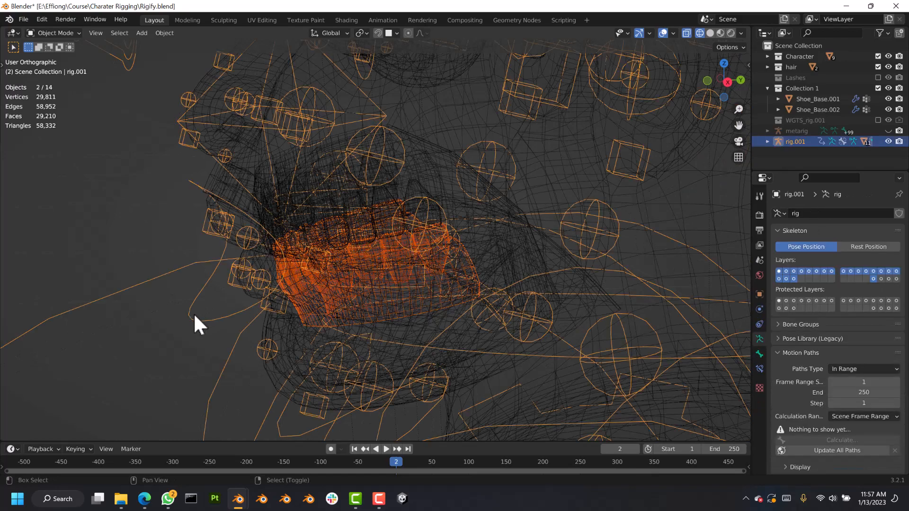
- Switch the rig to Pose Mode and parent the lower teeth to the teeth.B bone with the Bone option
key("ctrl+Tab")
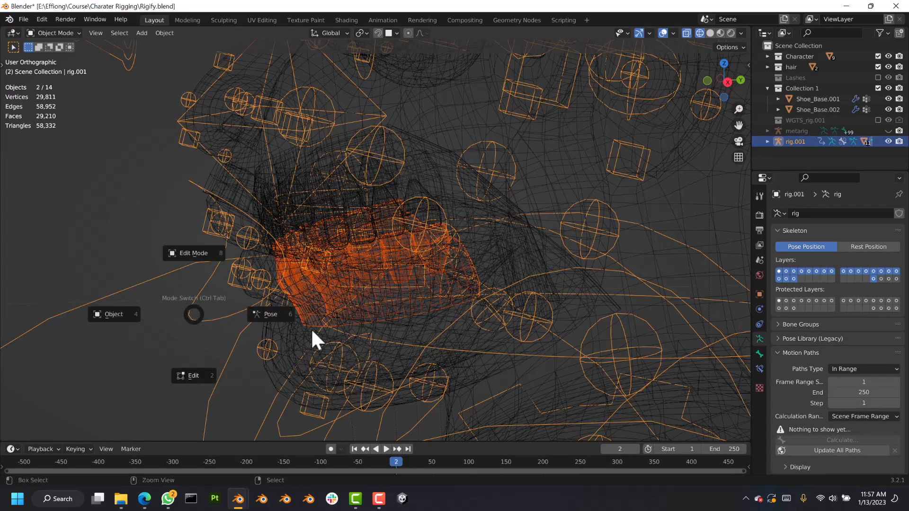
left_click(291, 326)
scroll(346, 256, "up", 5)
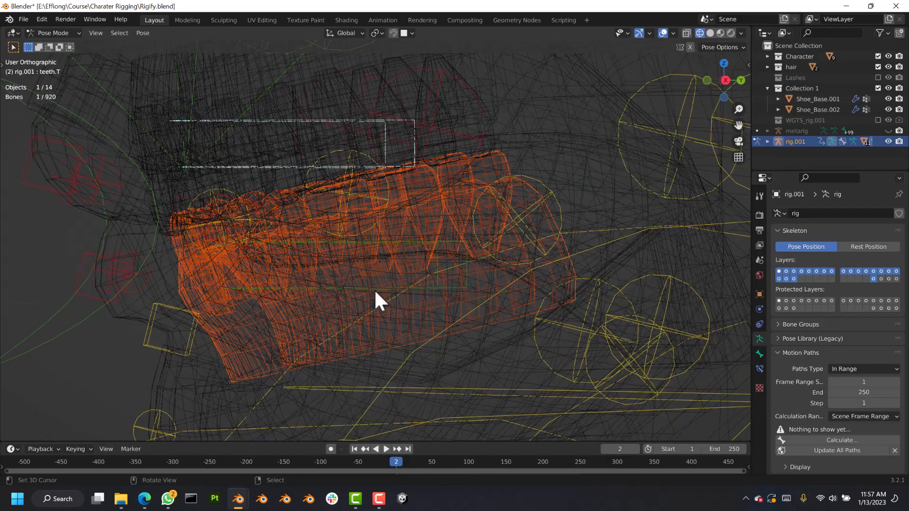
right_click(357, 286)
middle_click_drag(454, 288, 341, 261)
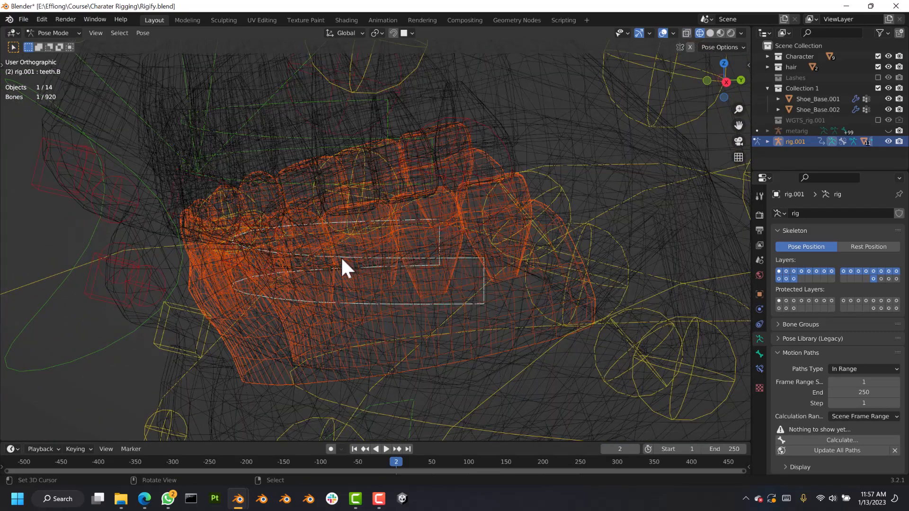
key("ctrl+p")
left_click(484, 266)
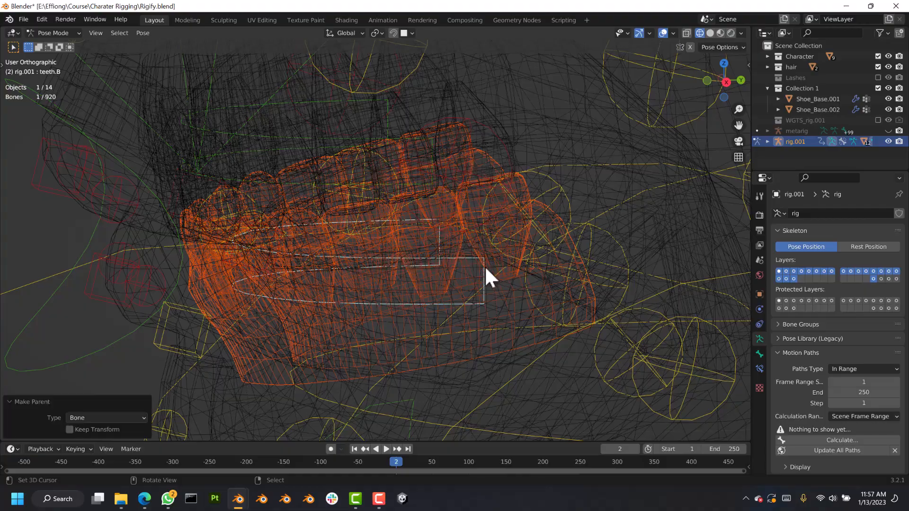
- Switch the viewport back to solid shading and deselect the rig's bones
scroll(479, 274, "down", 2)
mouse_move(476, 282)
middle_mouse_down()
mouse_move(471, 256)
mouse_move(424, 264)
mouse_move(411, 257)
middle_mouse_up()
key("z")
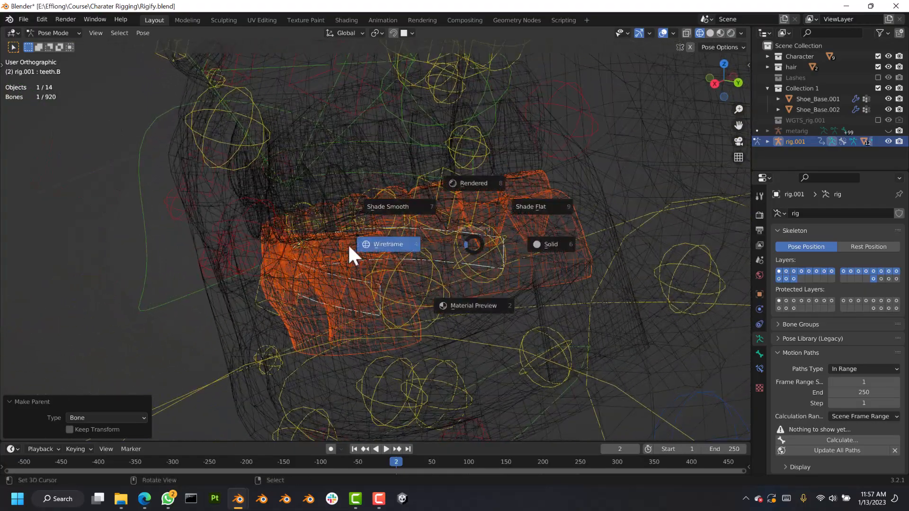
left_click(349, 244)
key("z")
left_click(590, 237)
left_click(590, 157)
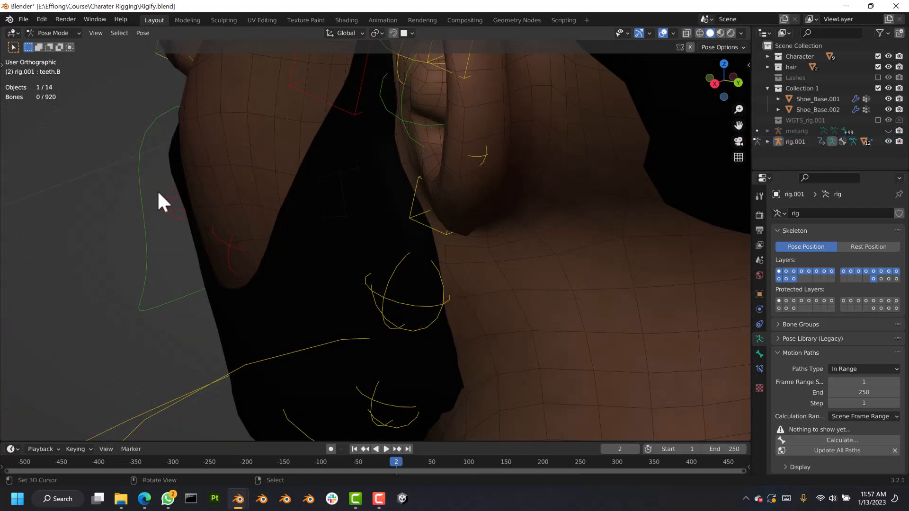
- Return to Object Mode and hide the Character body mesh to expose the inside of the mouth
key("ctrl+Tab")
left_click(44, 213)
left_click(237, 161)
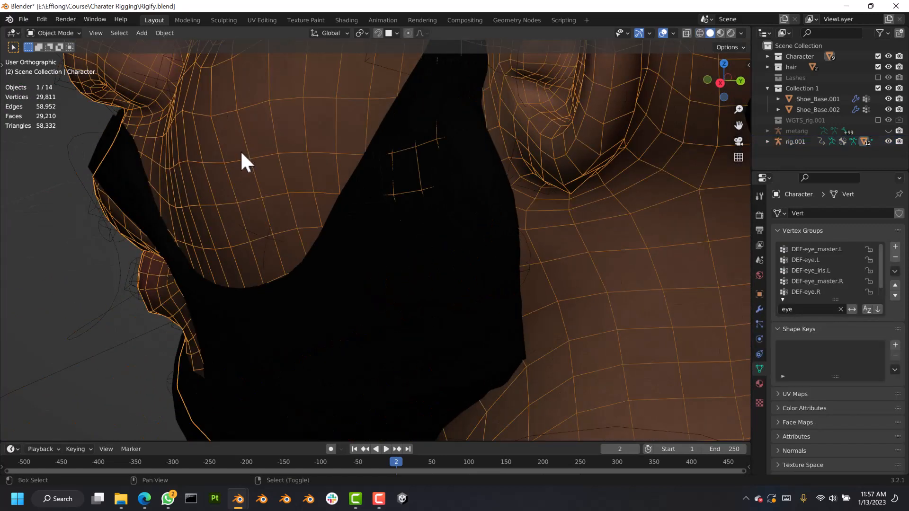
middle_click_drag(240, 151, 295, 183, "shift")
key("h")
- Select the tongue mesh inside the mouth and frame it in the view
middle_click_drag(362, 231, 342, 247)
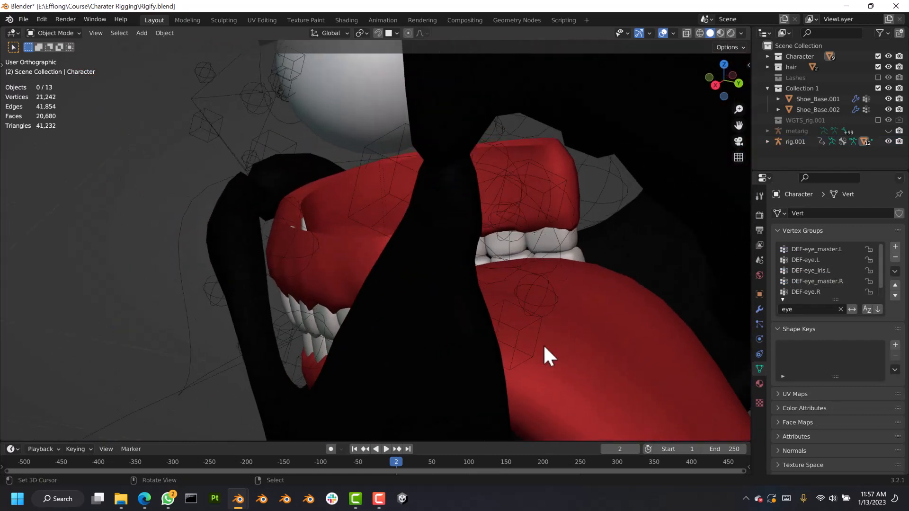
right_click(646, 370)
right_click(645, 358)
key("KP_Decimal")
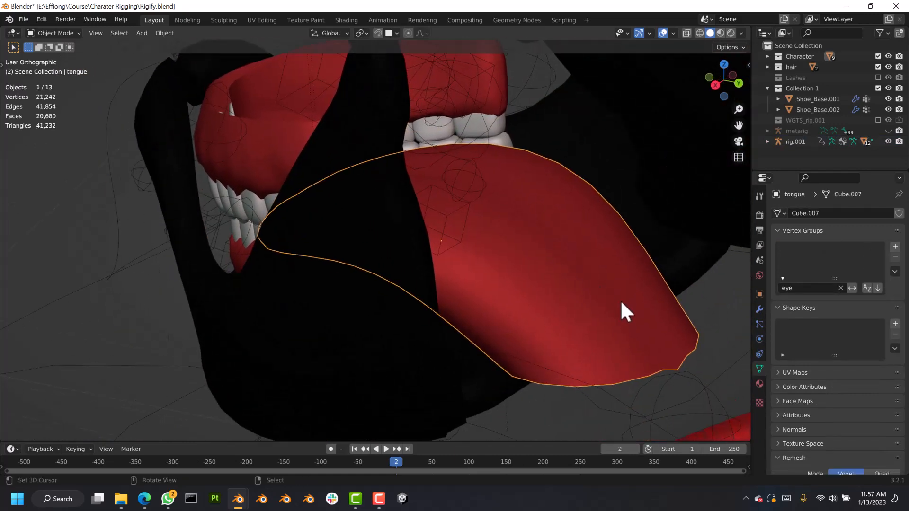
scroll(443, 219, "down", 4)
middle_click_drag(408, 222, 479, 249, "shift")
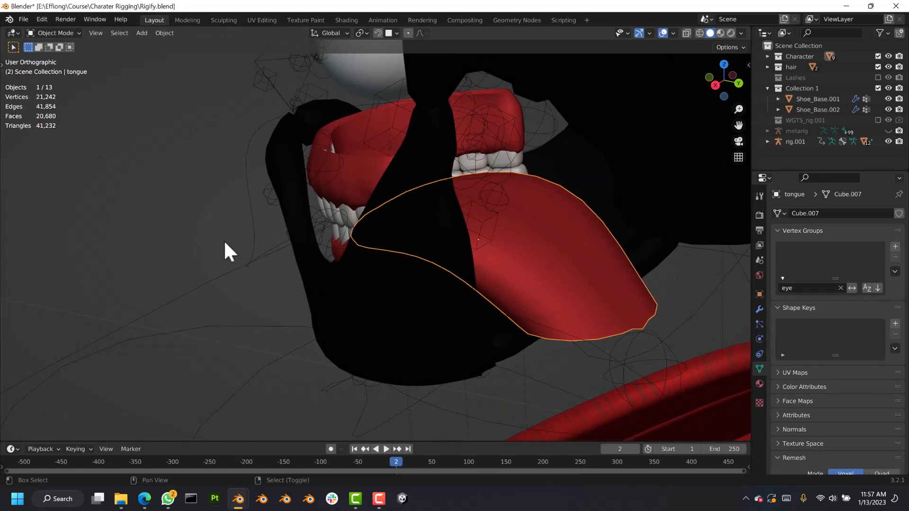
- Add the Rigify rig to the tongue selection and parent the tongue to it with Automatic Weights
right_click(255, 248, "shift")
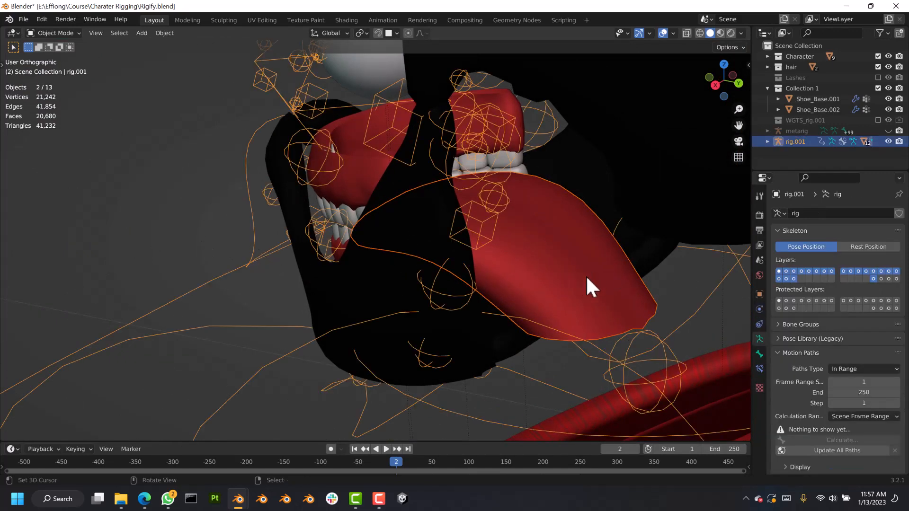
key("ctrl+p")
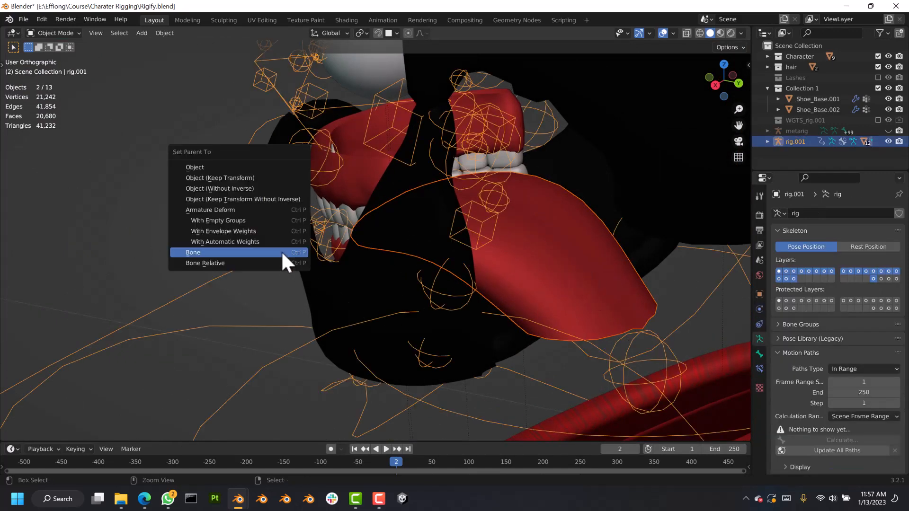
left_click(249, 240)
- Reveal all hidden objects and hide the metarig again so only the generated rig's controls remain
middle_click_drag(524, 250, 543, 258)
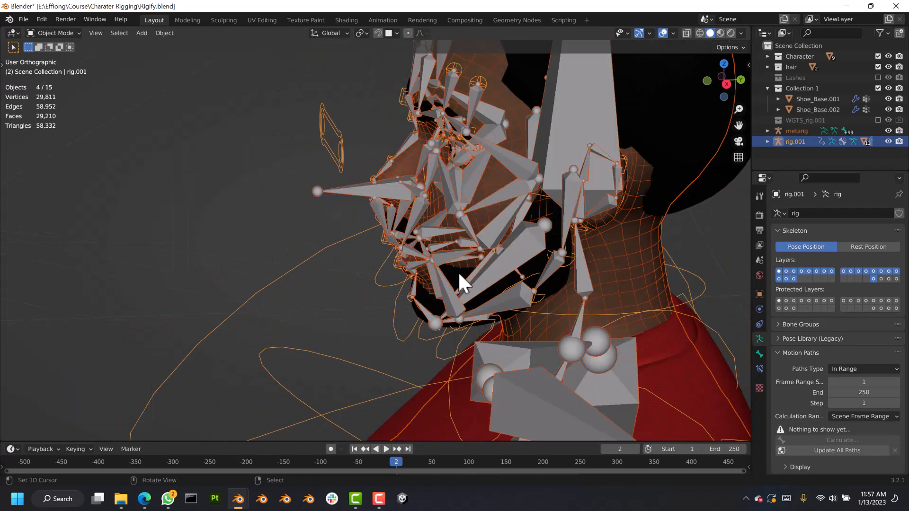
middle_click_drag(459, 271, 578, 257)
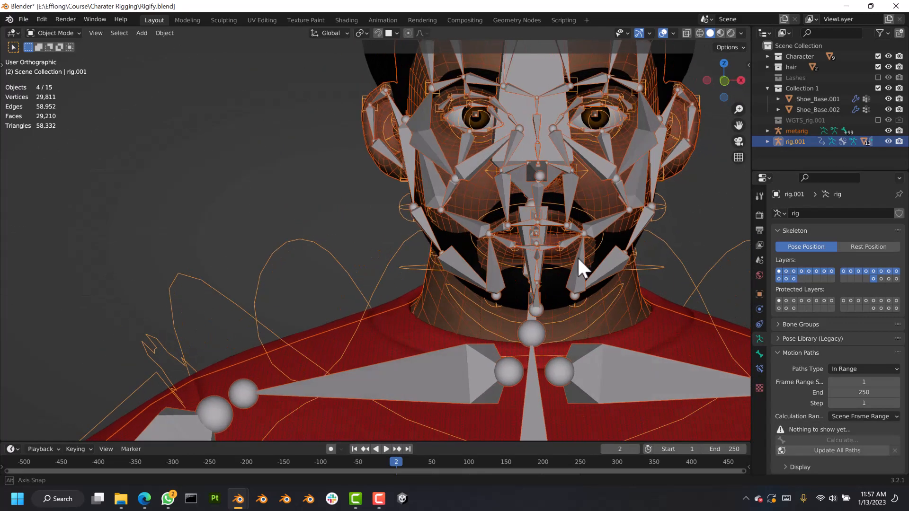
left_click(600, 159)
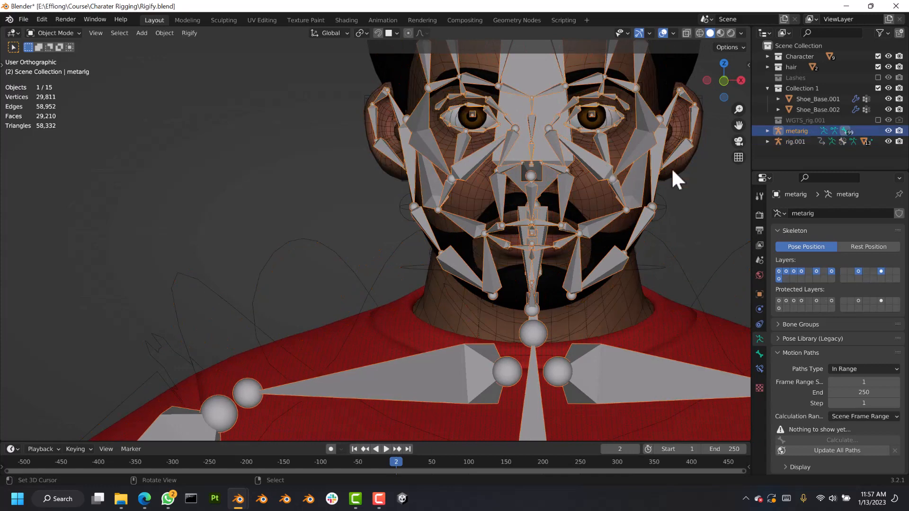
left_click(888, 131)
- Select the generated rig around the face and switch it to Pose Mode
left_click(540, 242)
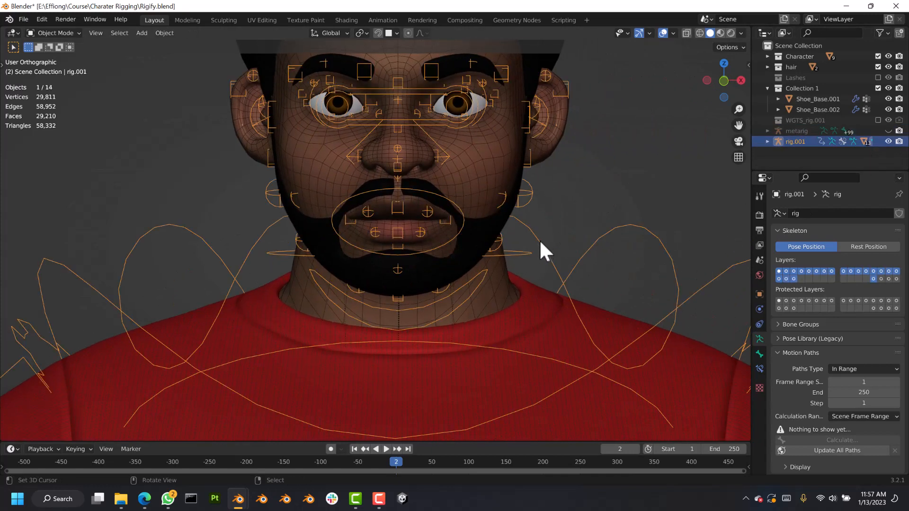
right_click(412, 302)
right_click(534, 262)
key("ctrl+Tab")
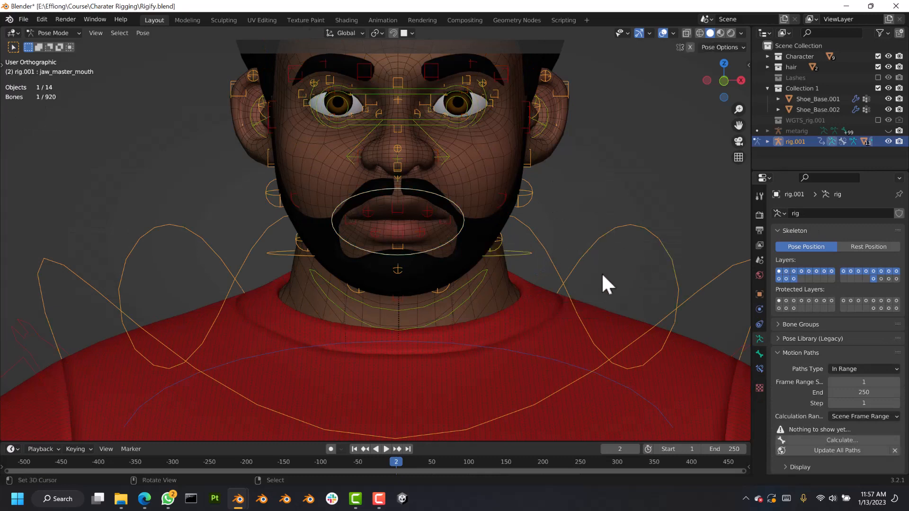
- Rotate the jaw_master control about 15° around the global X axis to open the mouth
left_click(447, 288)
scroll(446, 296, "up", 3)
key("r")
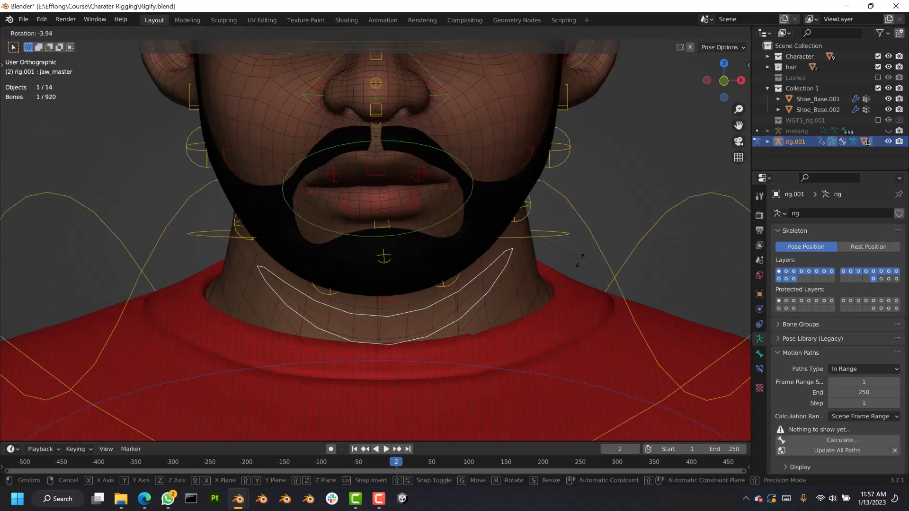
key("x")
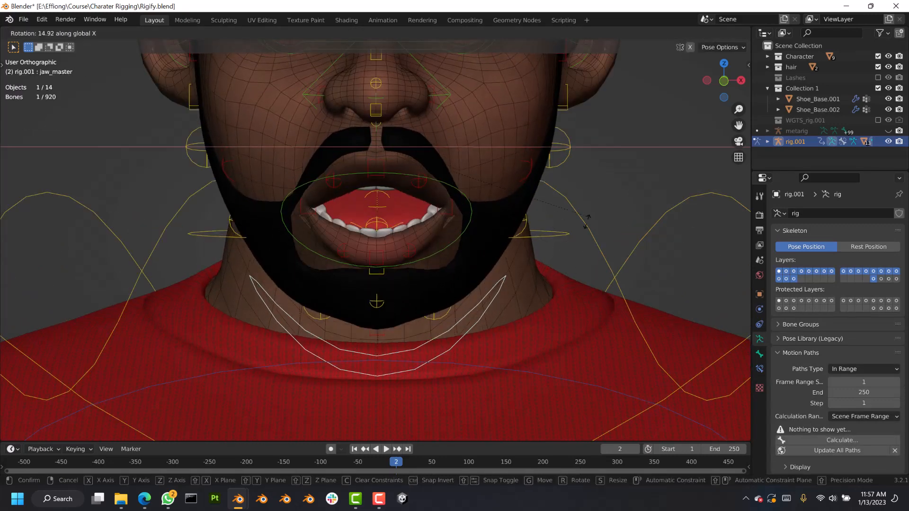
left_click(473, 248)
- Rotate the jaw_master control again from a side view to adjust how far the mouth opens
middle_click_drag(473, 248, 379, 241)
key("r")
left_click(562, 251)
middle_click_drag(561, 251, 259, 252)
- Select both mouth-corner controls and scale them inward to about 0.79 to narrow the open mouth
scroll(373, 209, "up", 2)
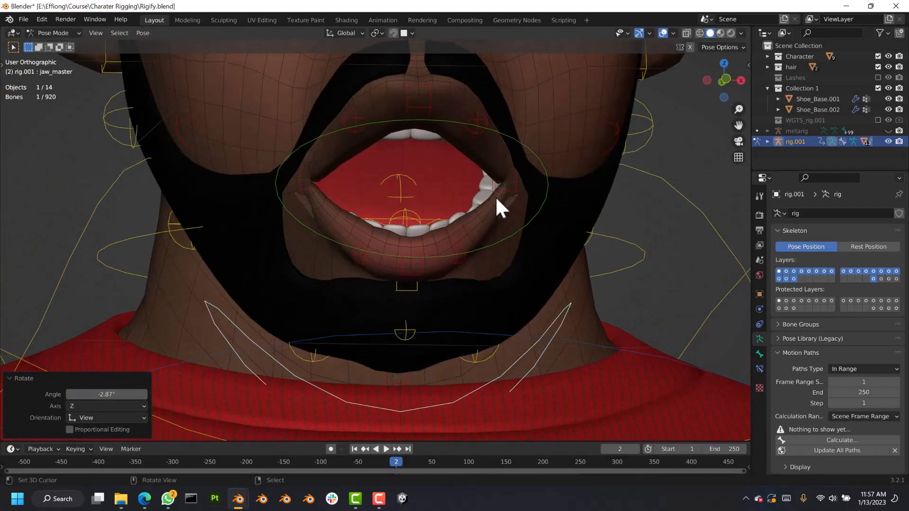
left_click(510, 189)
left_click(313, 189, "shift")
key("s")
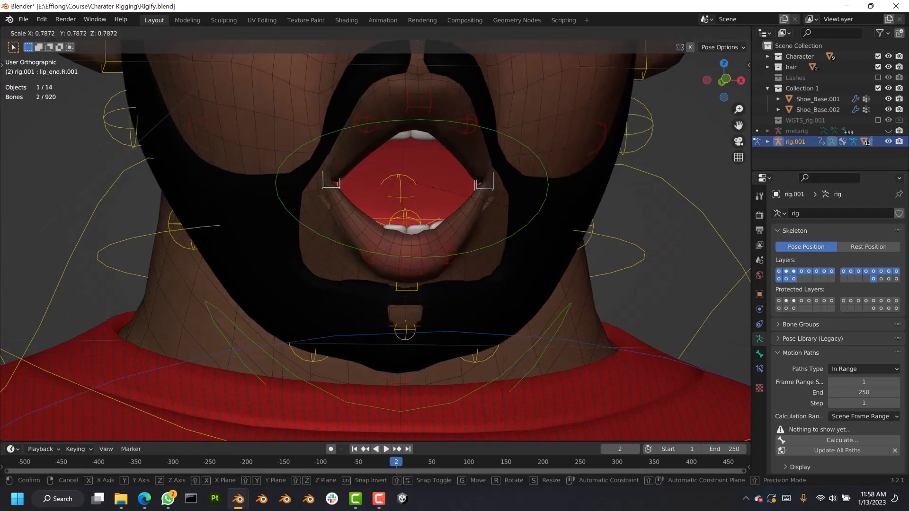
left_click(502, 227)
- Rotate the jaw_master control by 13.5° from an angled side view to test the jaw movement
middle_click_drag(502, 227, 576, 351)
left_click(592, 322)
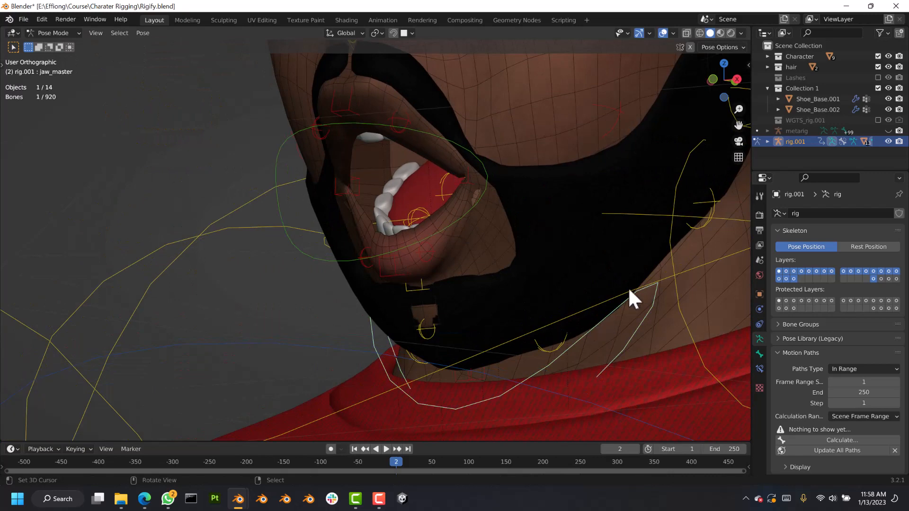
key("r")
left_click(661, 334)
- Rotate the jaw_master control in the front view to level the jaw again
key("KP_1")
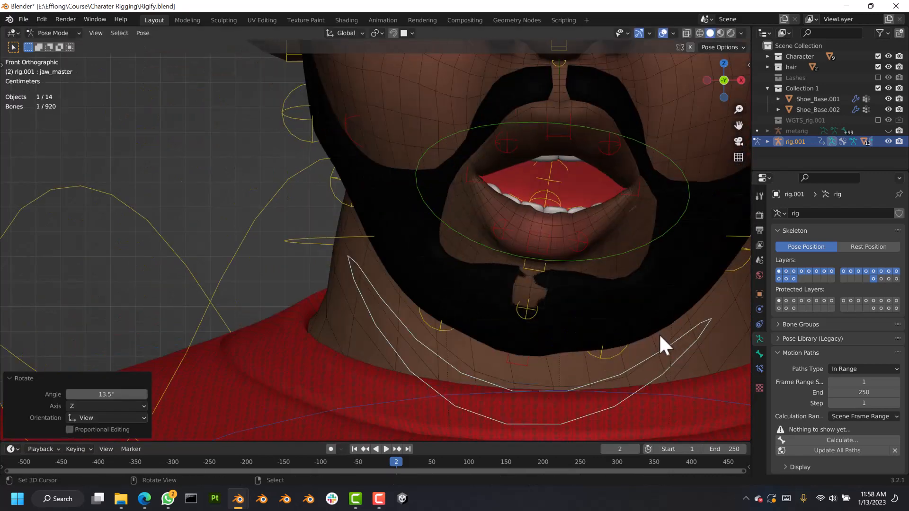
key("r")
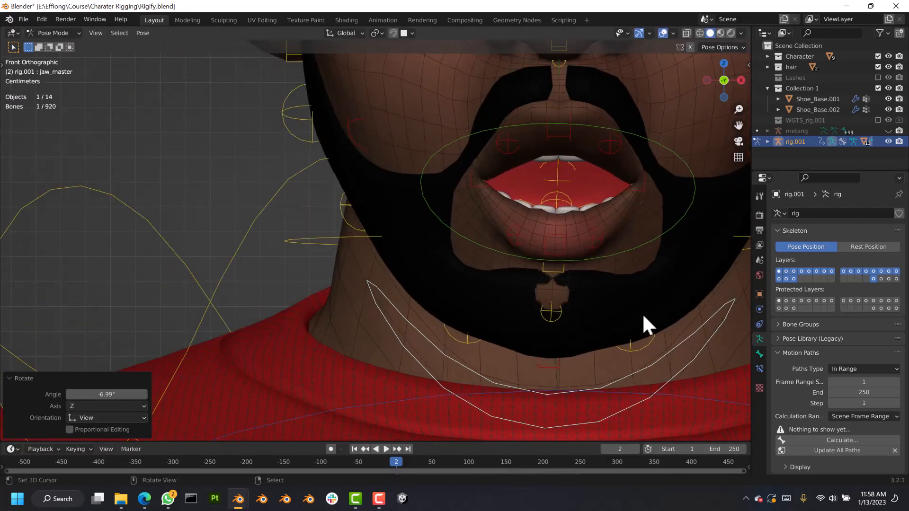
left_click(691, 308)
scroll(691, 308, "down", 5)
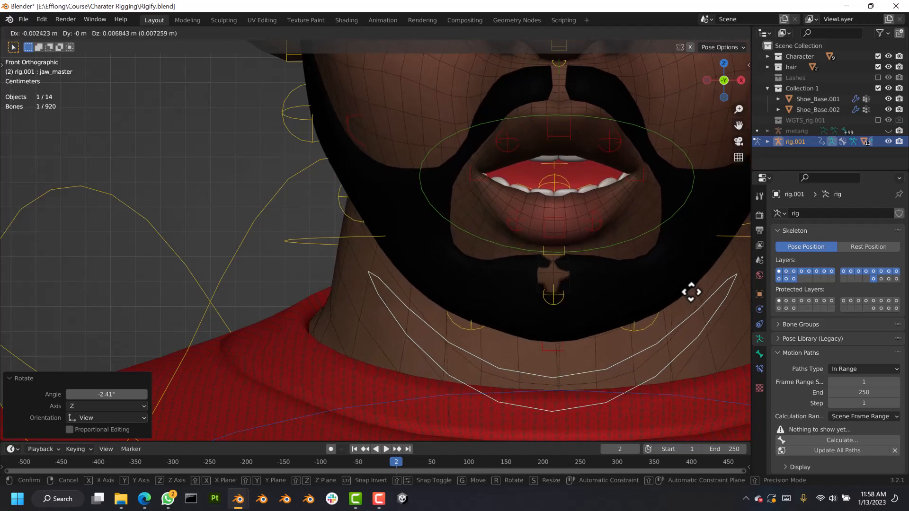
- Try moving the eye_common control to test both eyes, and deselect it
scroll(436, 293, "up", 2)
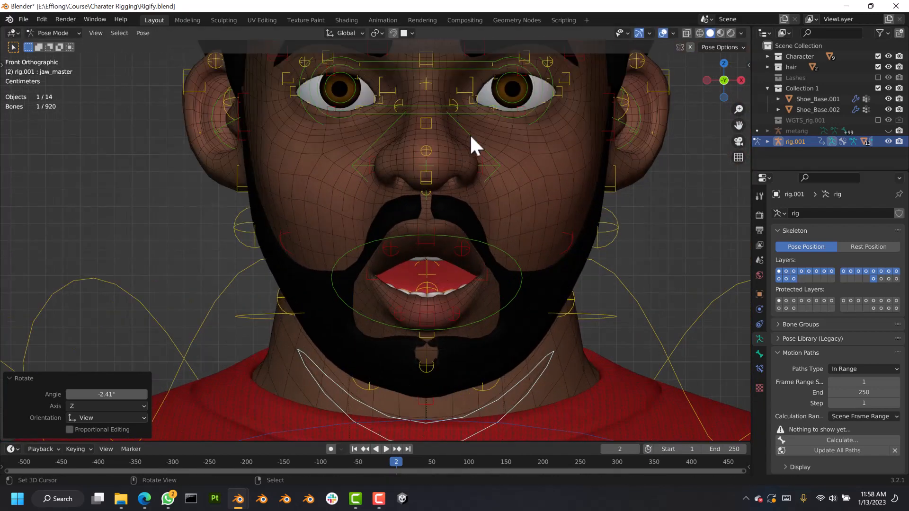
left_click(466, 113)
middle_click_drag(466, 113, 443, 156, "shift")
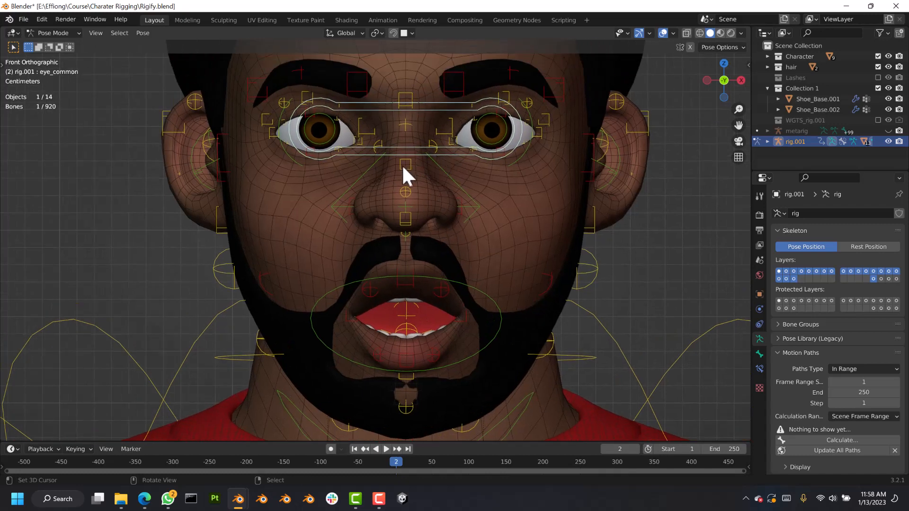
key("g")
right_click(487, 215)
key("alt+a")
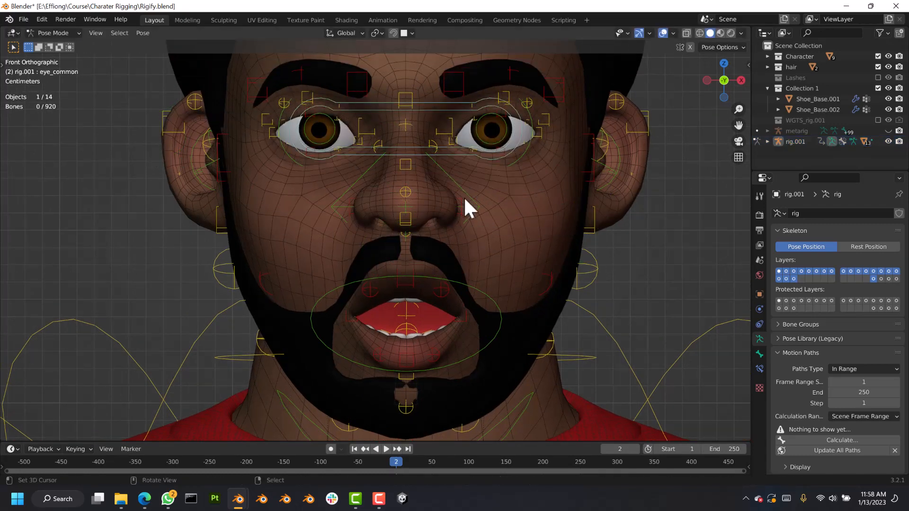
- Try moving the nose_master and nose.004 controls to test how the nose deforms
right_click(464, 197)
key("g")
right_click(491, 197)
right_click(475, 207)
key("g")
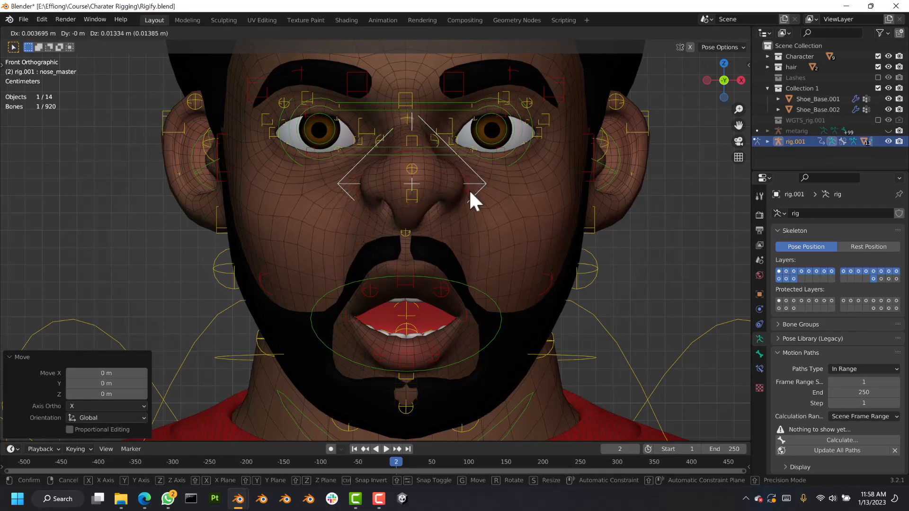
right_click(470, 192)
right_click(411, 231)
key("g")
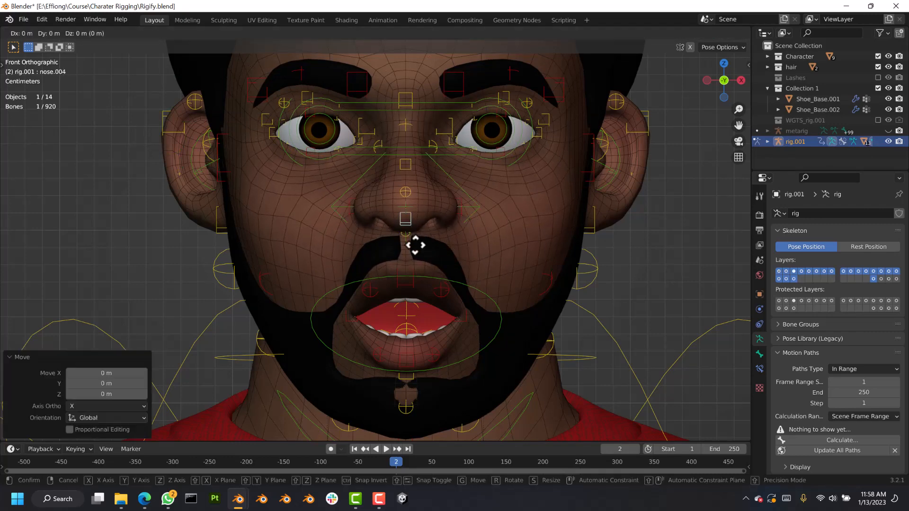
right_click(416, 245)
- Tilt the head control by -35.7° and turn it with a trackball rotation of -15.5° and 35°
scroll(433, 244, "down", 5)
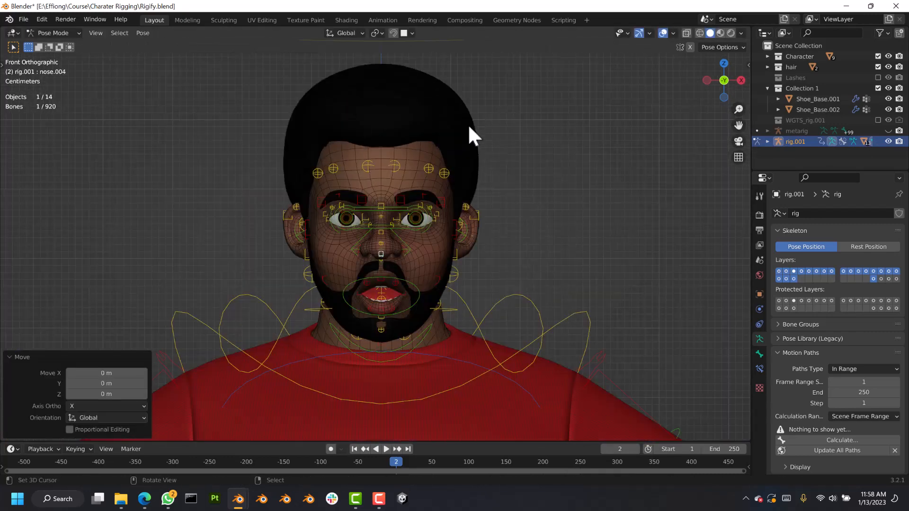
scroll(468, 124, "down", 3)
right_click(466, 83)
key("r")
left_click(485, 127)
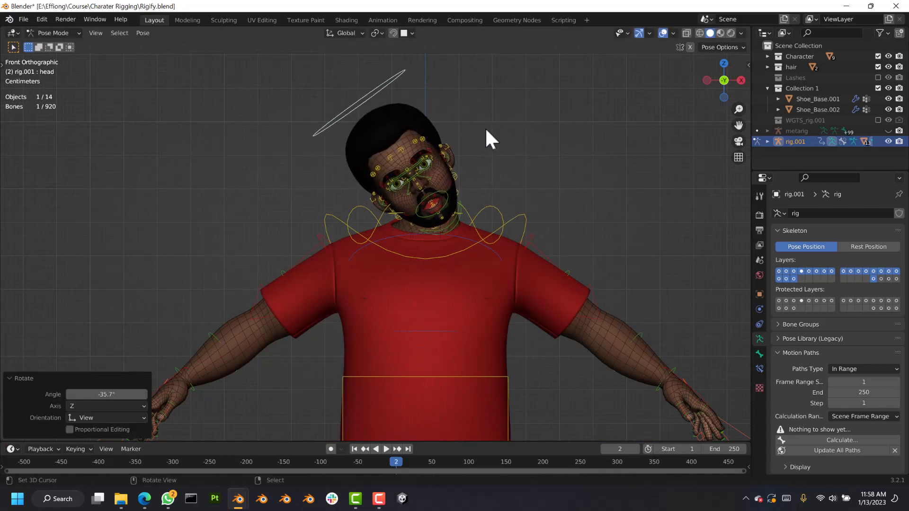
key("r")
key("r")
left_click(511, 141)
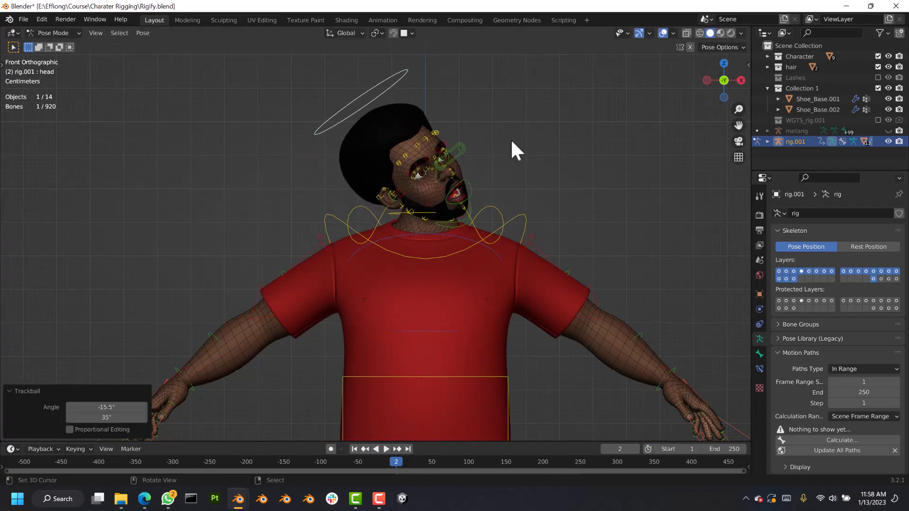
- Try moving the torso control to test how the body and legs follow
right_click(499, 374)
key("g")
right_click(494, 378)
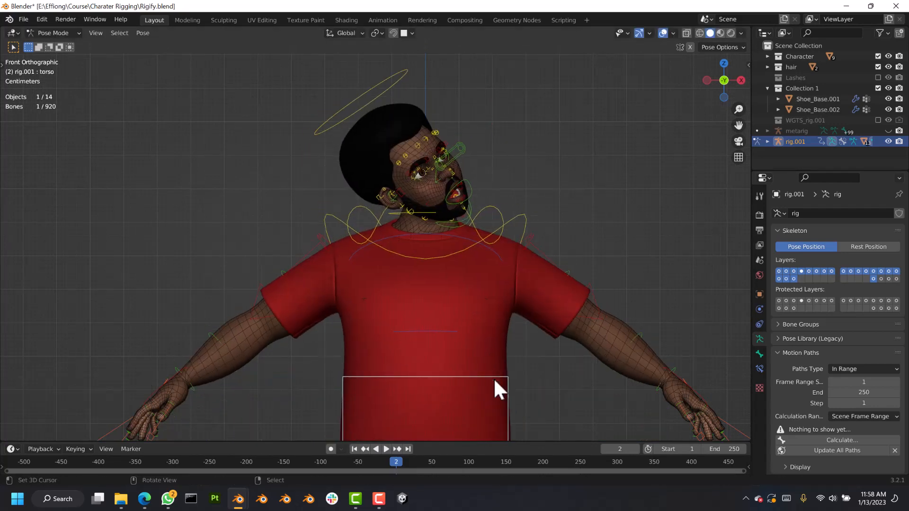
scroll(494, 378, "down", 3)
key("g")
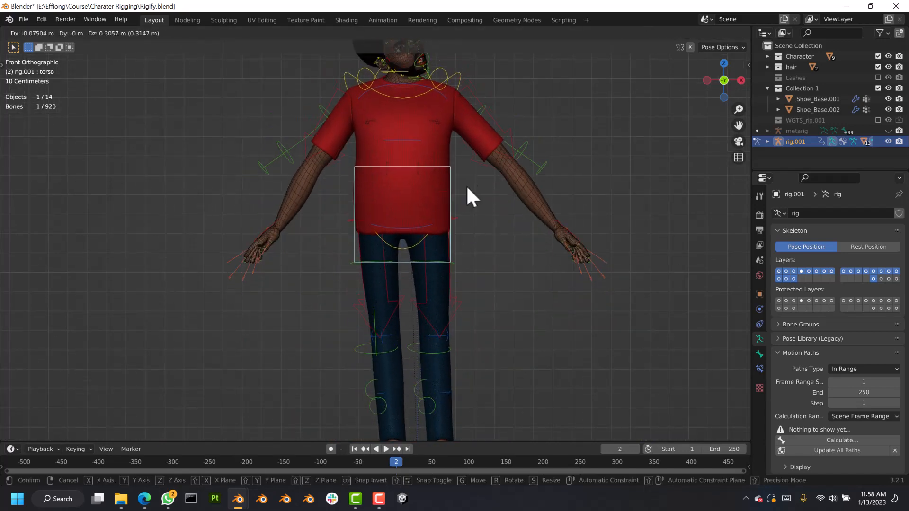
right_click(466, 246)
- Try moving the root control under the feet to test shifting the whole character
middle_click_drag(461, 300, 436, 162, "shift")
right_click(432, 328)
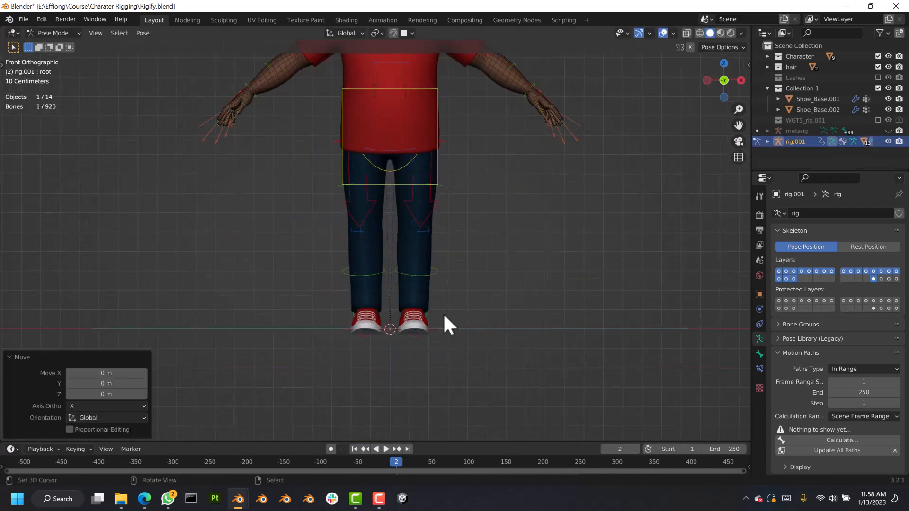
key("g")
right_click(420, 315)
- Select all pose controls and clear their location and rotation to restore the rest pose
middle_click_drag(400, 227, 415, 345, "shift")
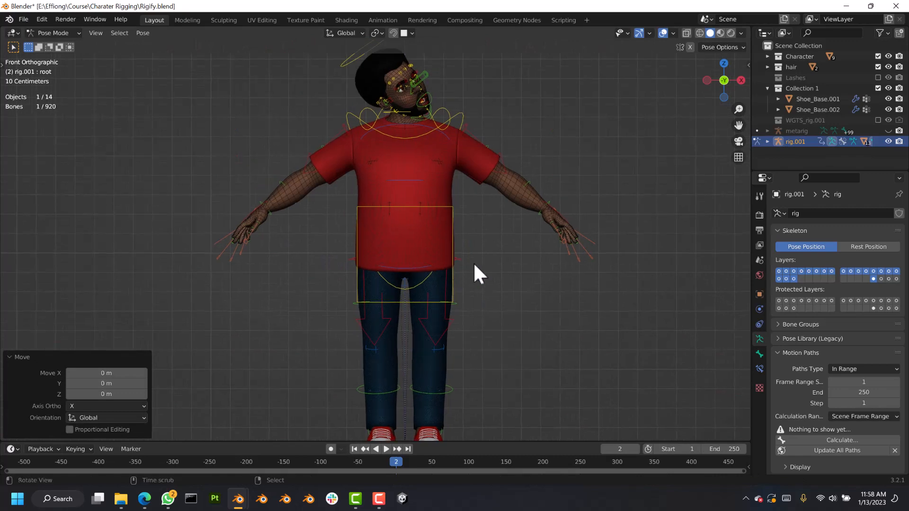
key("alt+g")
key("a")
key("alt+r")
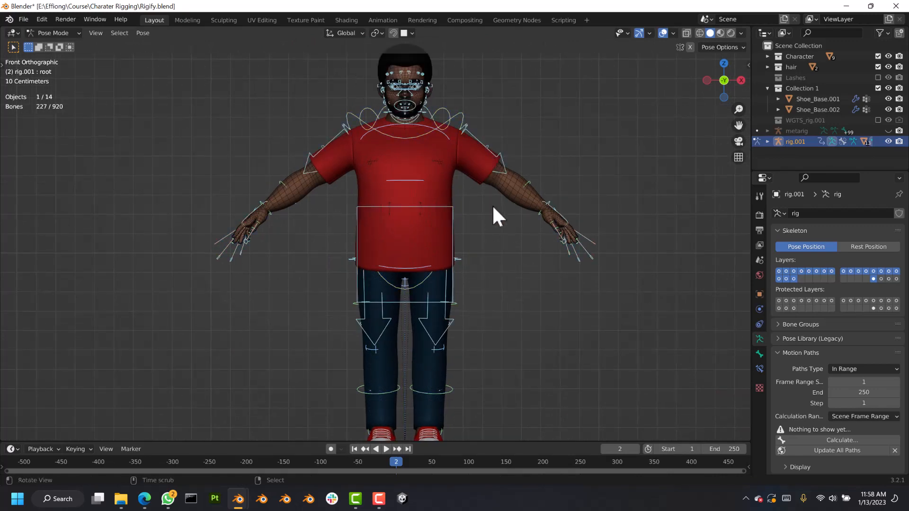
- Select the eye_common control and examine the eyes and face controls from the front
scroll(412, 94, "up", 12)
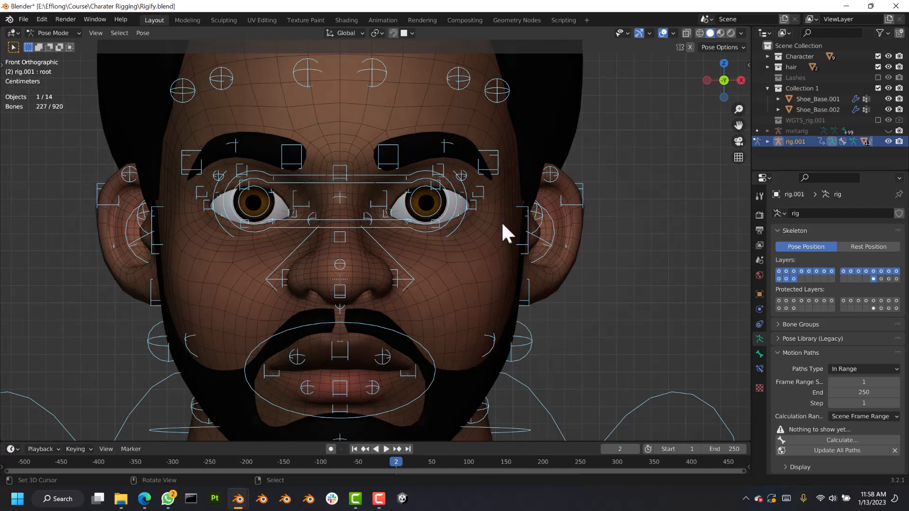
left_click(620, 205)
left_click(583, 198)
scroll(445, 179, "up", 4)
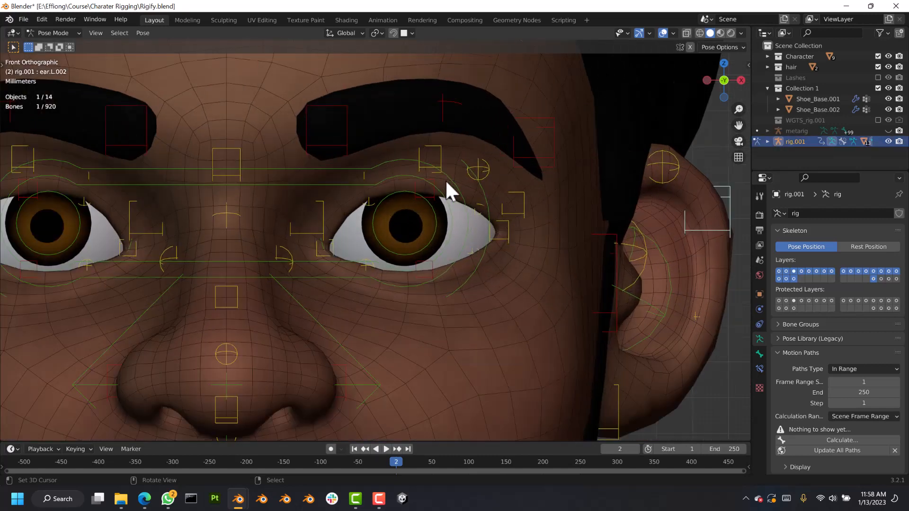
left_click(334, 168)
scroll(392, 218, "down", 5)
middle_click_drag(425, 203, 443, 219)
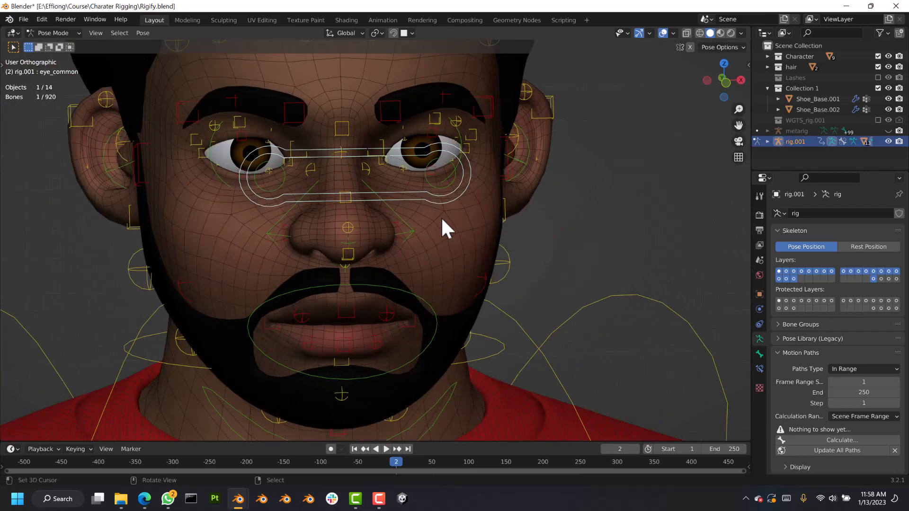
key("KP_1")
middle_click_drag(449, 293, 431, 232, "shift")
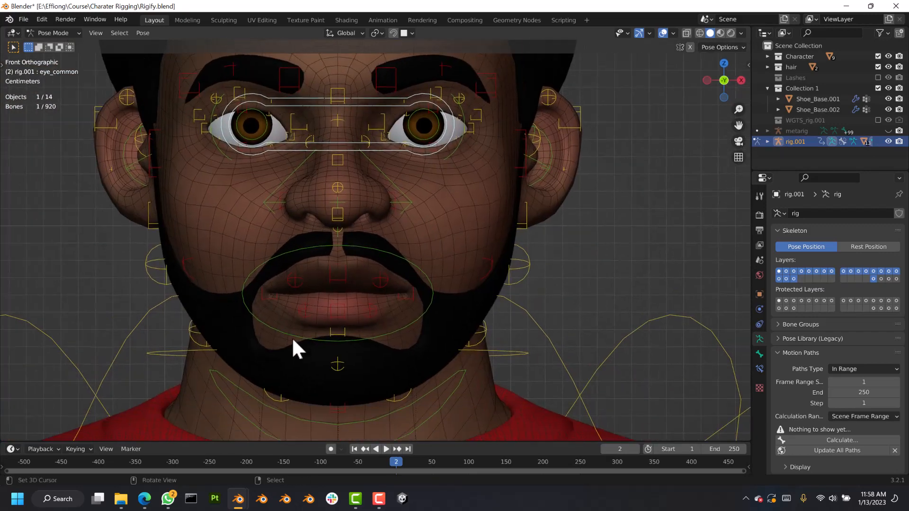
- Try moving the tweak_tongue.003 control picked near the lower lip
right_click(336, 331)
key("g")
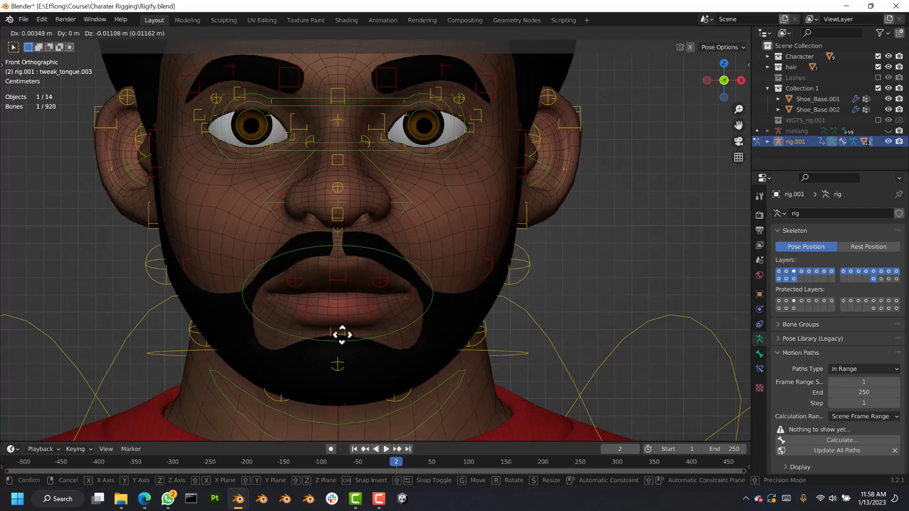
right_click(342, 322)
- Try opening the mouth by moving the lip.B control down and the lip.T control up
right_click(342, 328)
key("g")
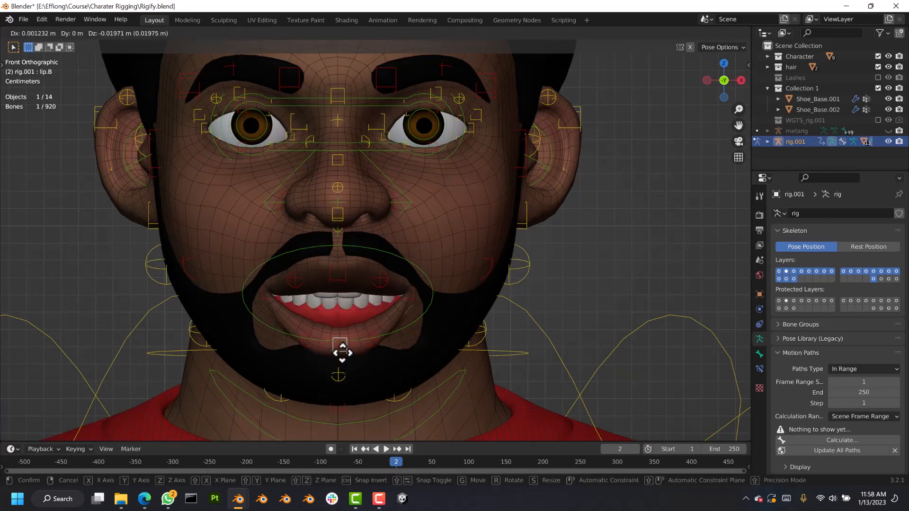
left_click(342, 344)
right_click(335, 284)
key("g")
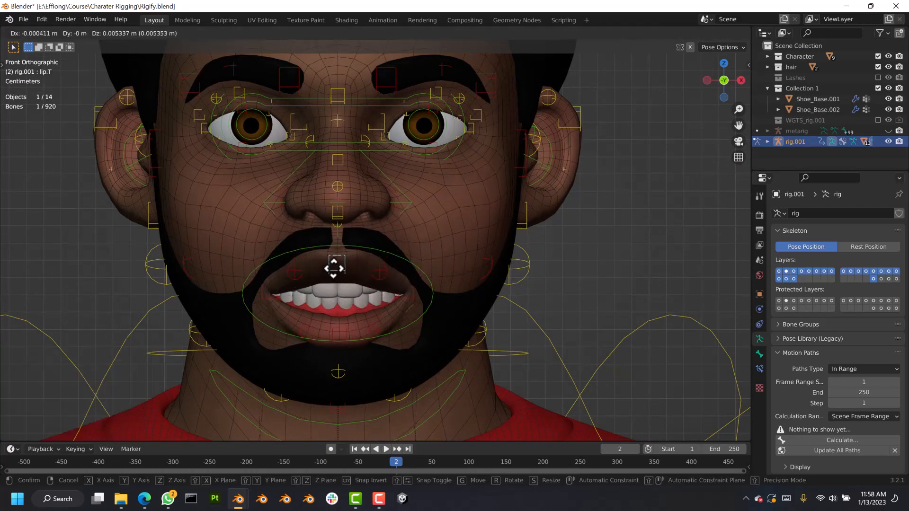
left_click(334, 265)
- Try shaping a smile by raising both lip corner controls together and moving the lip.B control up slightly
right_click(411, 299)
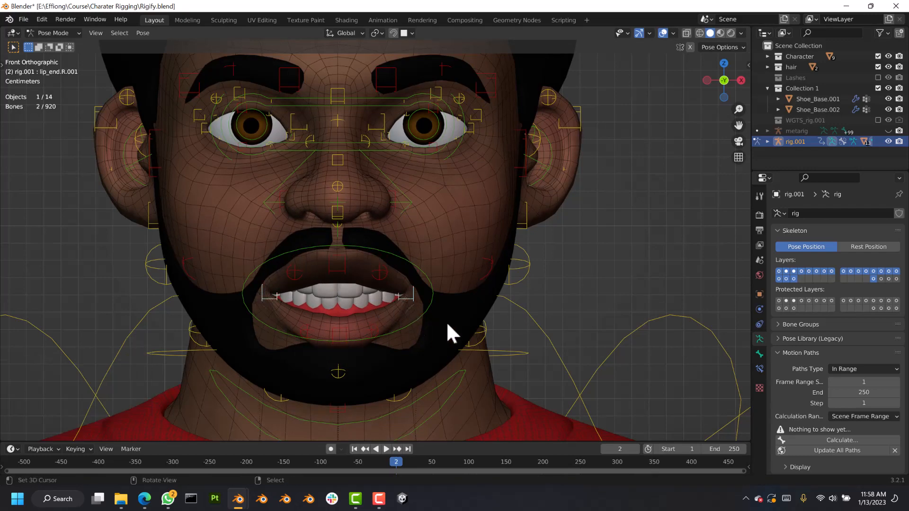
key("r")
right_click(488, 330)
key("g")
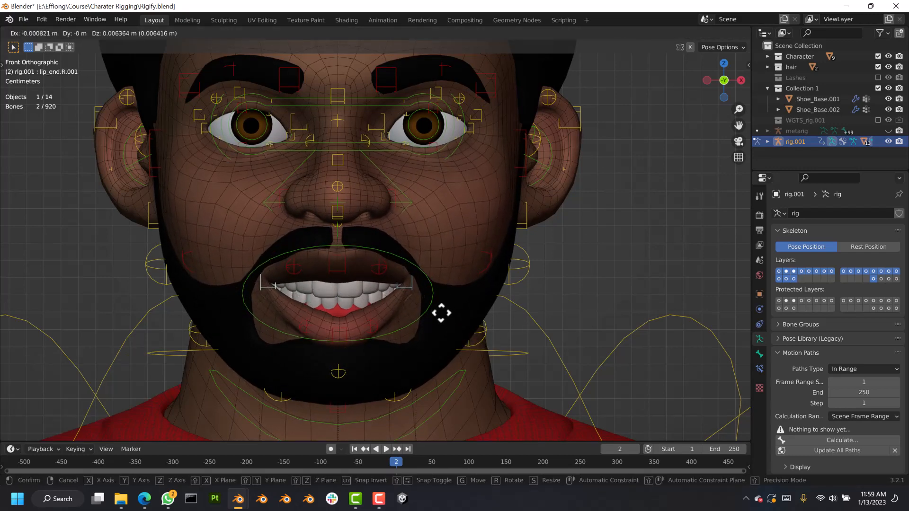
left_click(441, 313)
left_click(339, 328)
key("g")
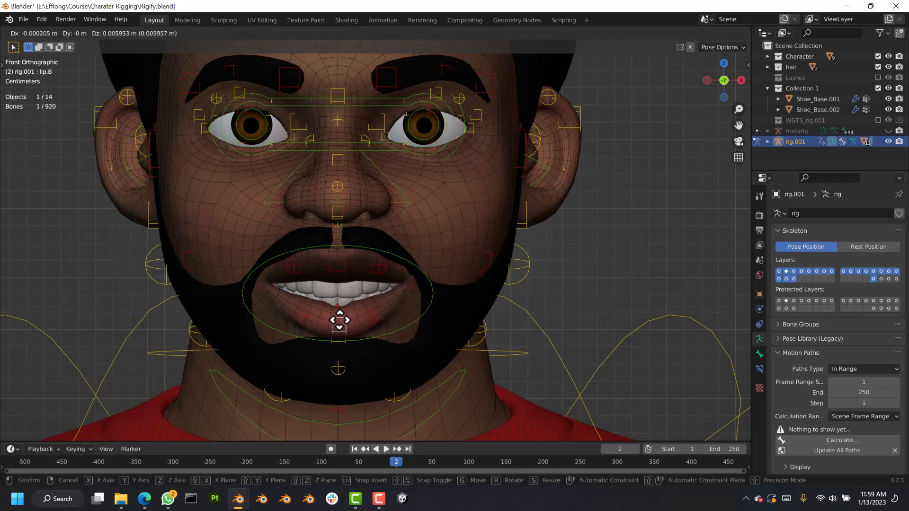
left_click(339, 320)
scroll(390, 299, "down", 3)
scroll(410, 220, "up", 3)
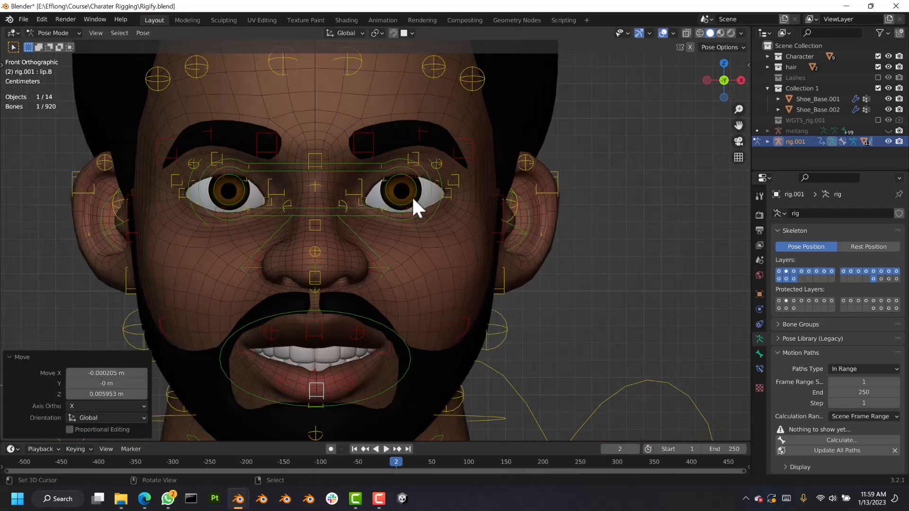
- Try moving the nose_master and eye_common controls to test the nose and gaze, cancelling each move
left_click(412, 196)
key("g")
right_click(394, 223)
left_click(331, 205)
key("g")
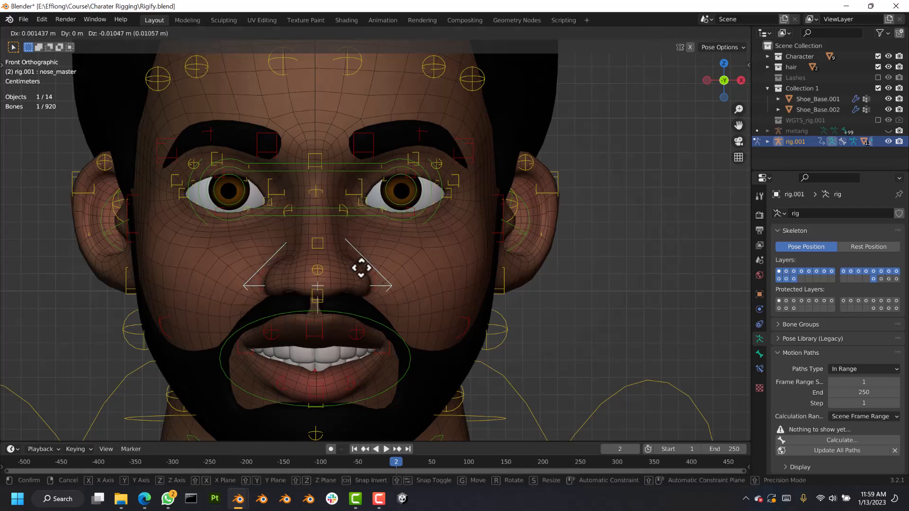
right_click(377, 253)
left_click(327, 210)
key("g")
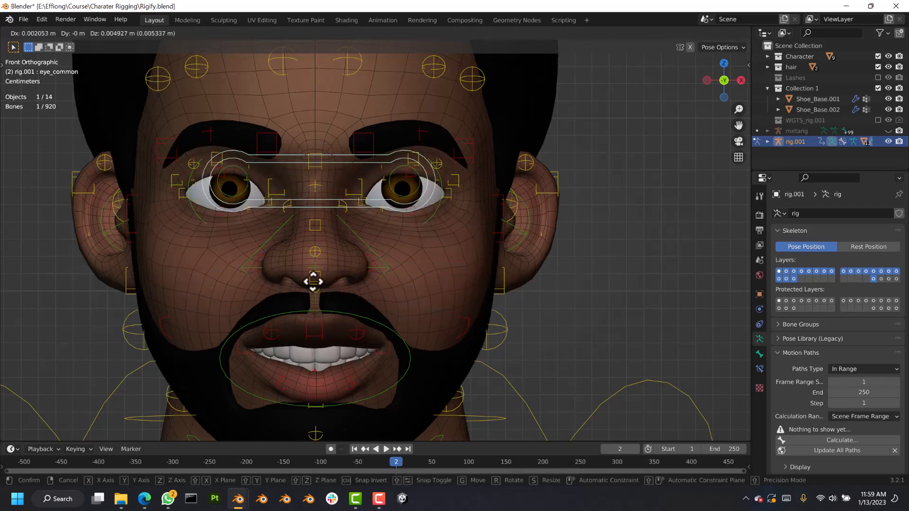
right_click(297, 157)
- Try moving the inner eyebrow controls brow.T.R.003 and brow.T.L.003, cancelling each move
left_click(271, 137)
key("g")
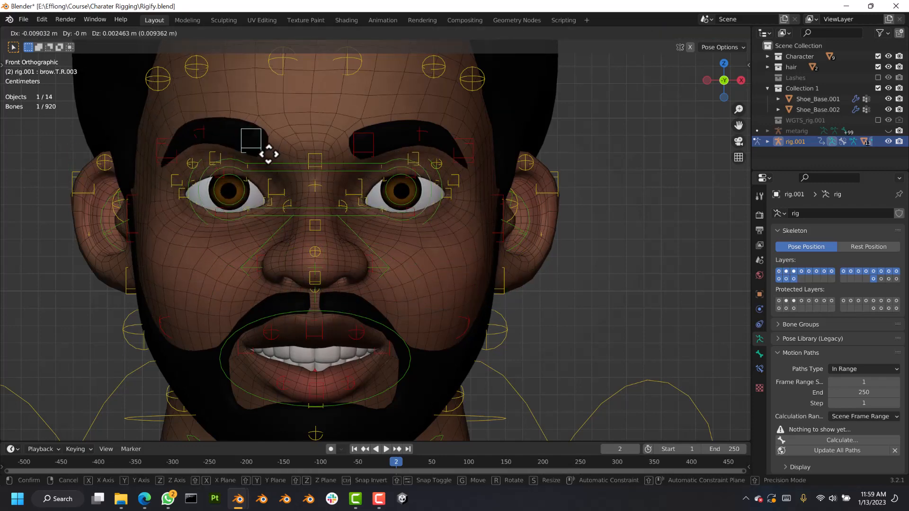
right_click(282, 148)
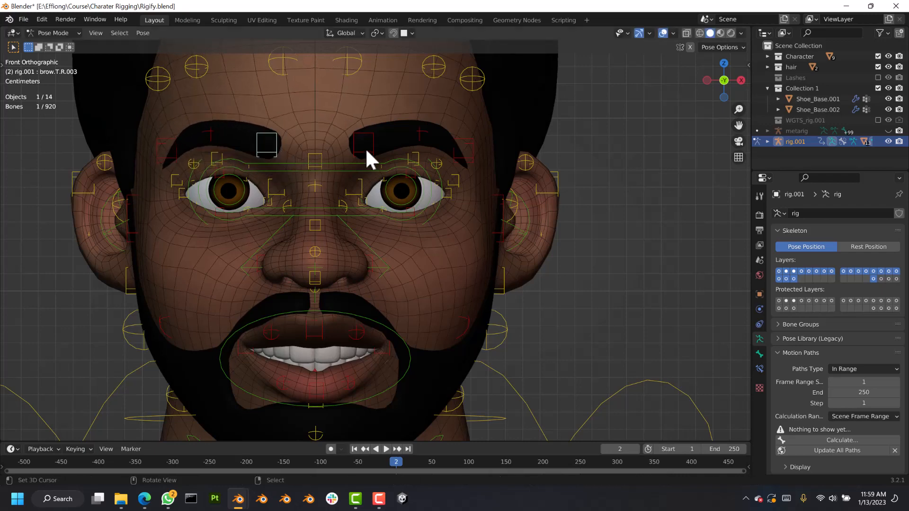
left_click(362, 136)
key("g")
right_click(341, 151)
- Select all pose controls and clear their transforms to return the face to its rest pose
middle_click_drag(364, 87, 370, 160, "shift")
scroll(375, 209, "down", 3)
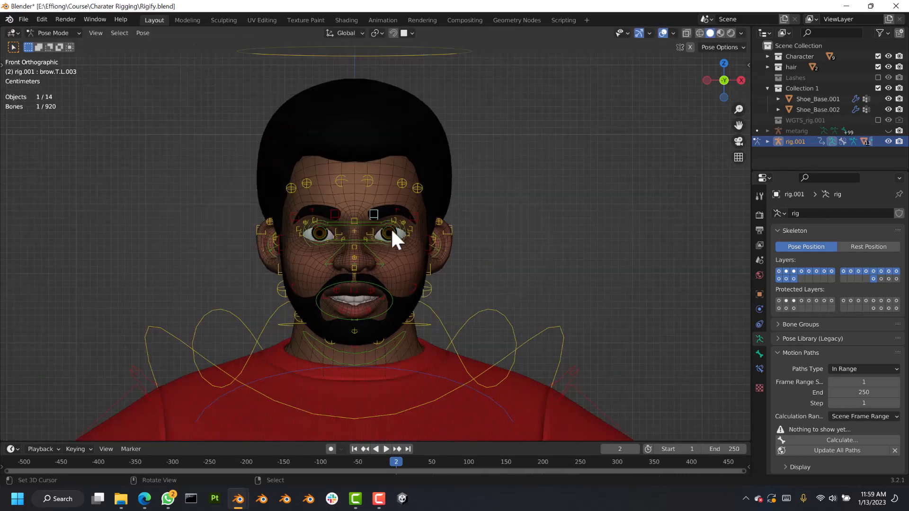
key("a")
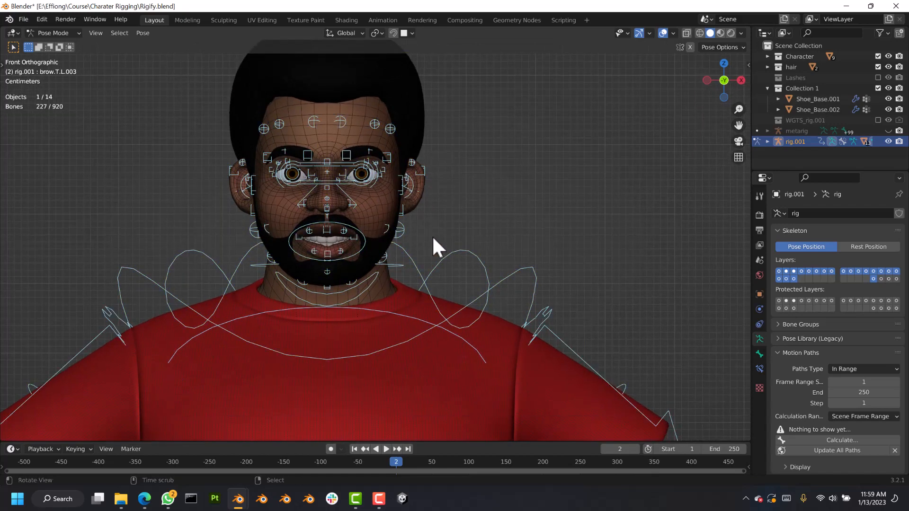
scroll(461, 314, "down", 6)
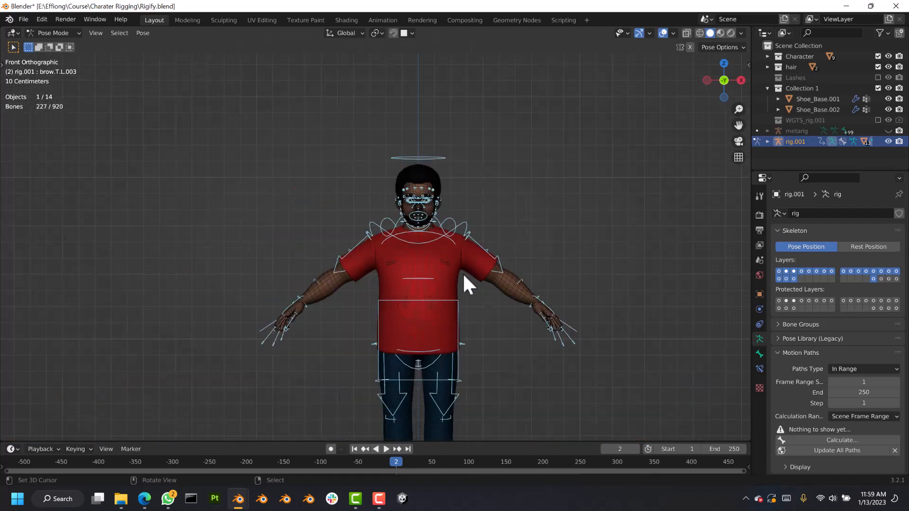
- Examine the full rigged character and its body controls from the front and at a slight angle
scroll(460, 304, "down", 3)
middle_click_drag(455, 330, 483, 327, "shift")
key("KP_1")
scroll(442, 322, "up", 4)
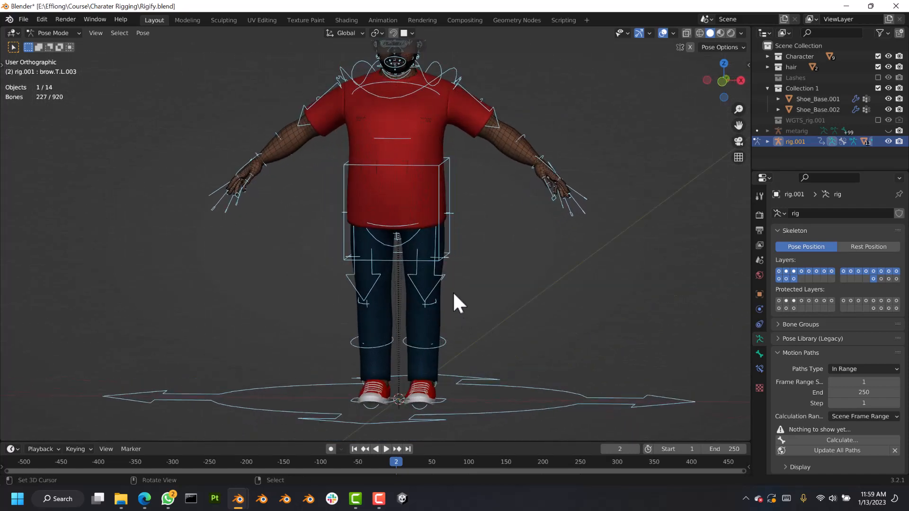
scroll(430, 275, "up", 2)
scroll(611, 194, "up", 3)
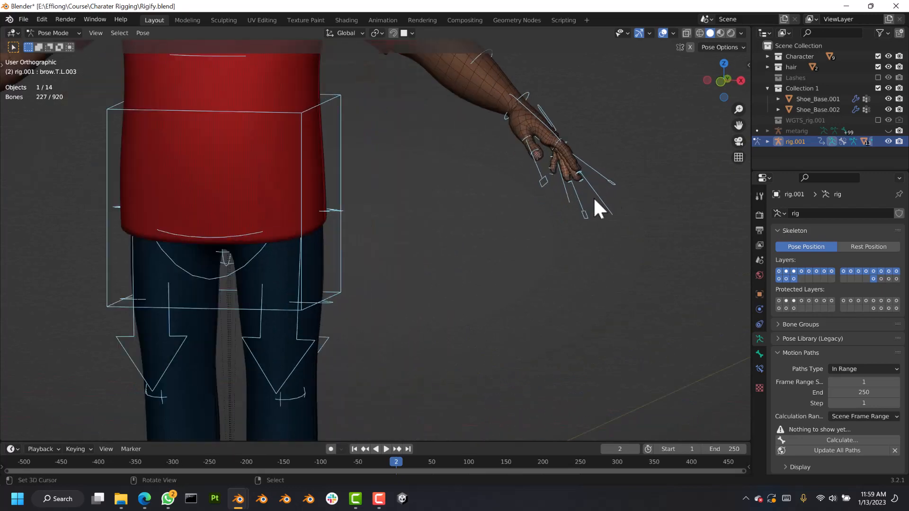
middle_click_drag(330, 214, 386, 318, "shift")
scroll(324, 232, "up", 3)
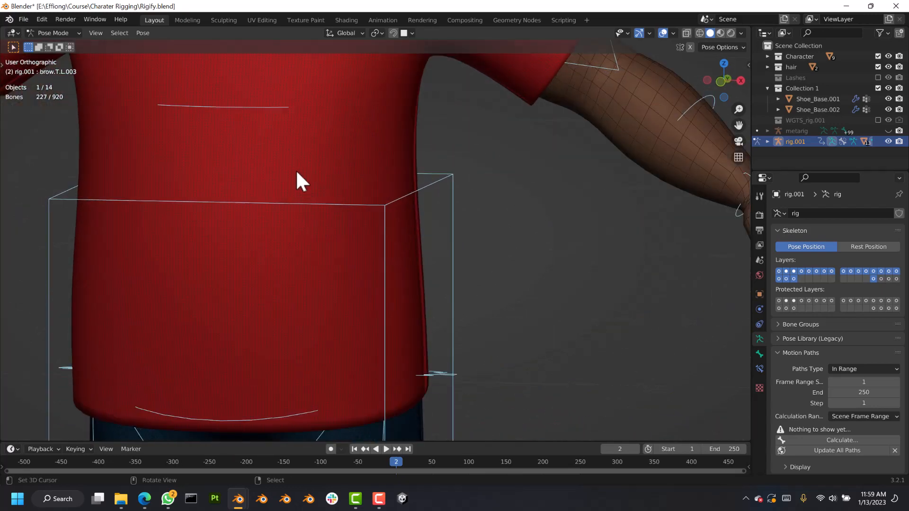
scroll(307, 181, "down", 3)
scroll(332, 246, "down", 2)
scroll(341, 222, "down", 2)
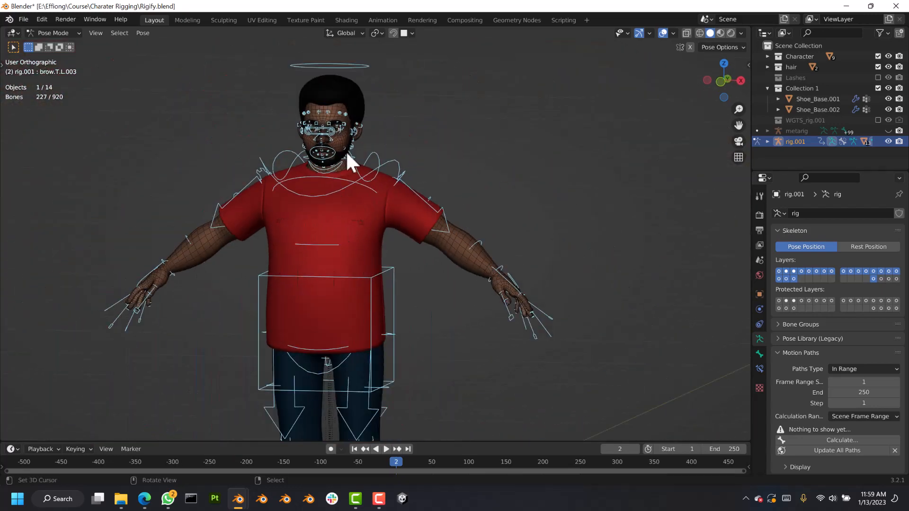
key("KP_1")
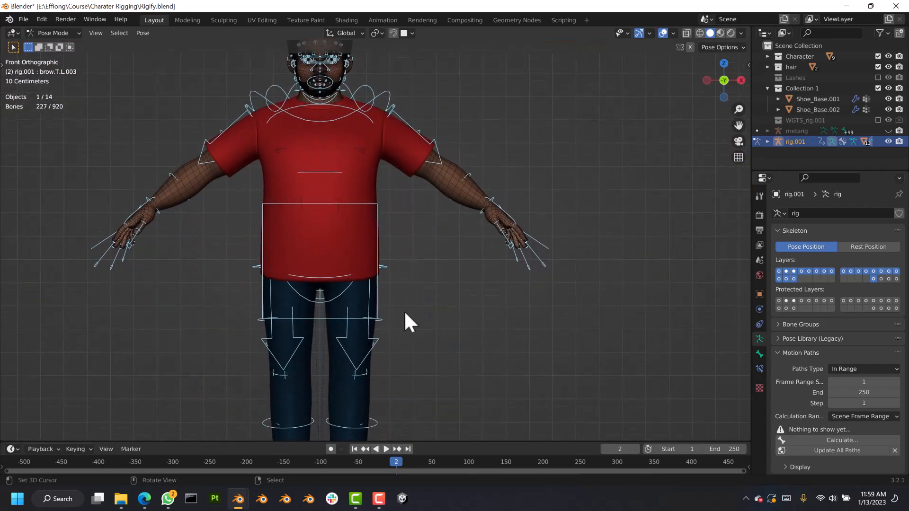
scroll(426, 322, "down", 4)
middle_click_drag(354, 280, 368, 292)
key("KP_1")
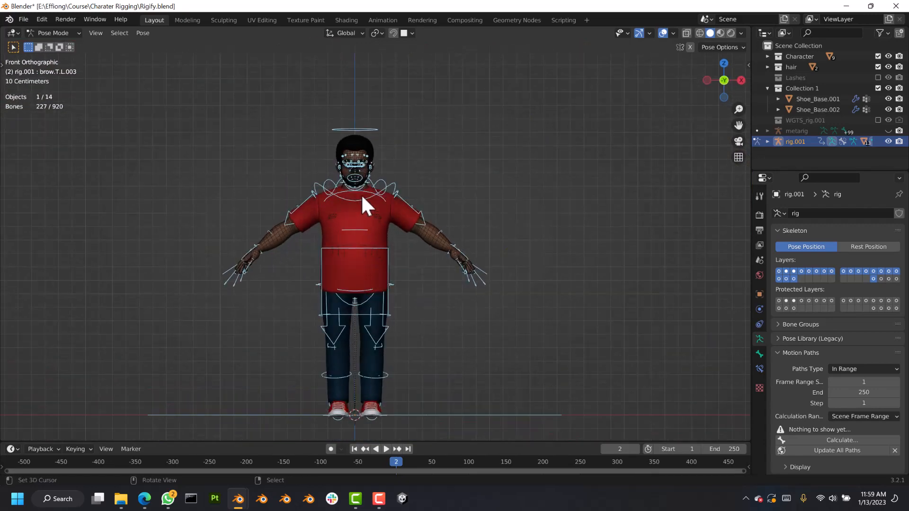
scroll(361, 194, "up", 3)
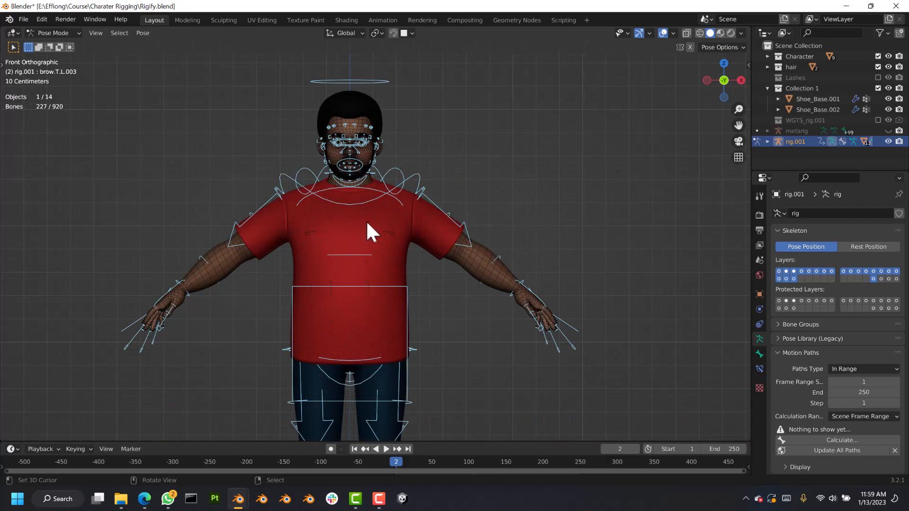
scroll(428, 269, "down", 3)
middle_click_drag(446, 299, 442, 239, "shift")
middle_click_drag(425, 276, 420, 277)
scroll(420, 277, "up", 1)
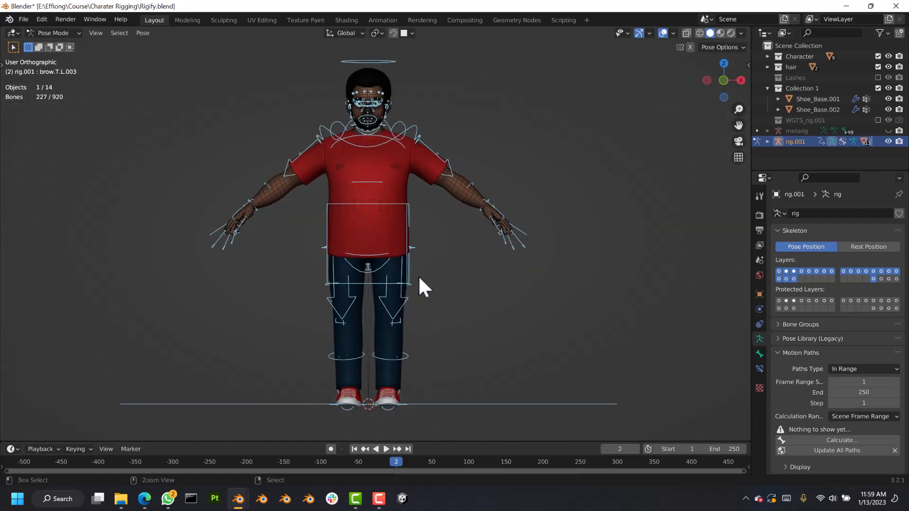
- Save the file with Save As, overwriting Rigify.blend in the Charater Rigging folder
key("ctrl+s")
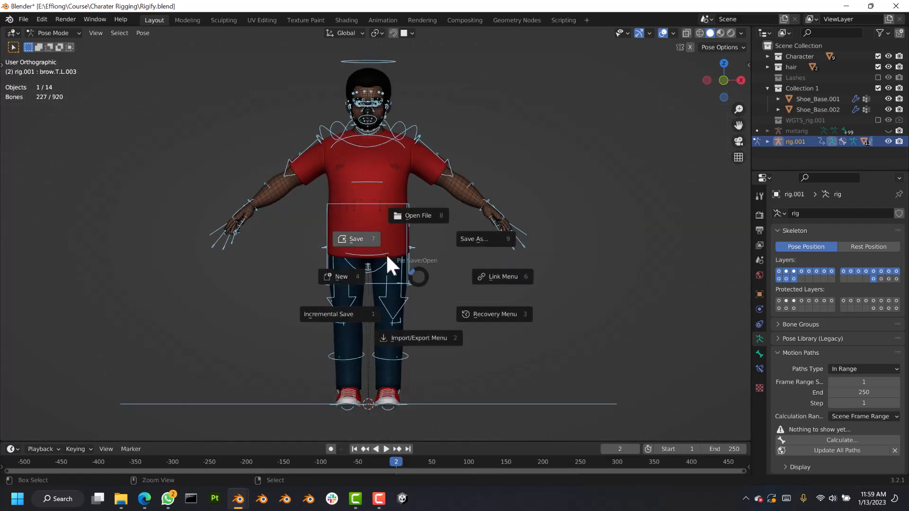
left_click(493, 238)
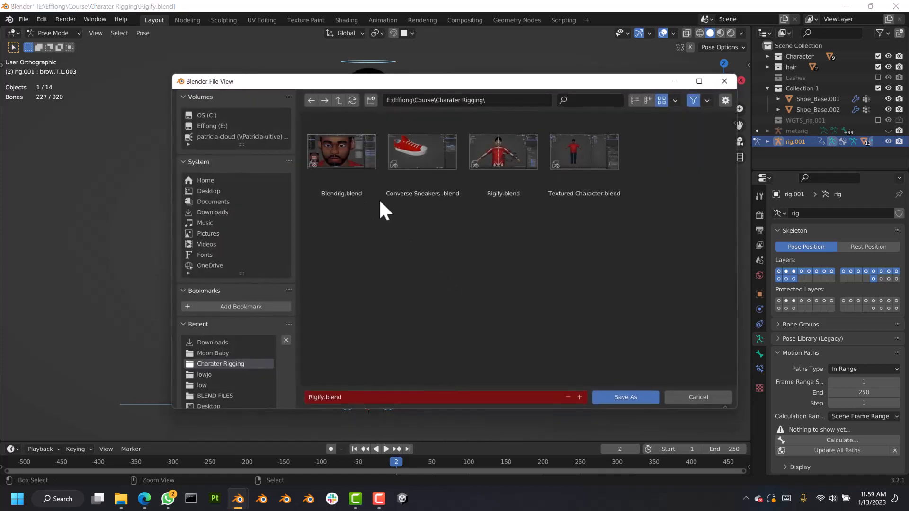
left_click(500, 175)
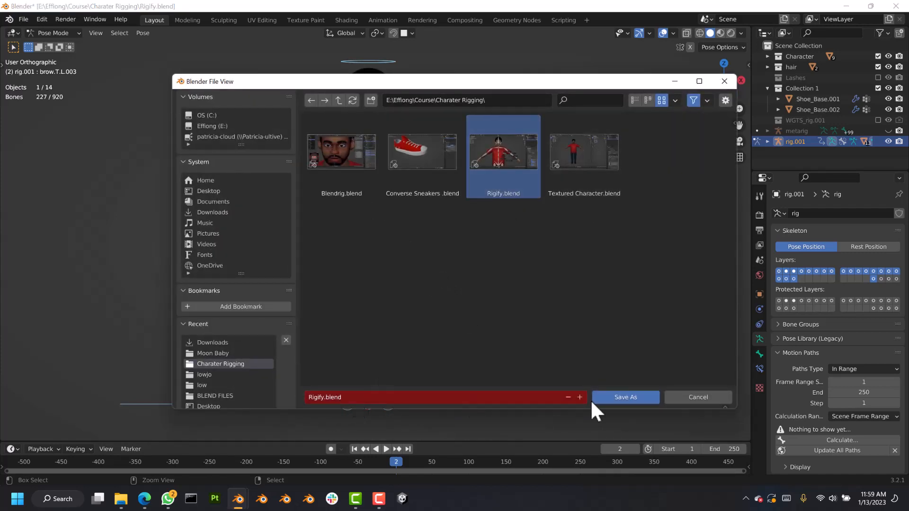
left_click(624, 398)
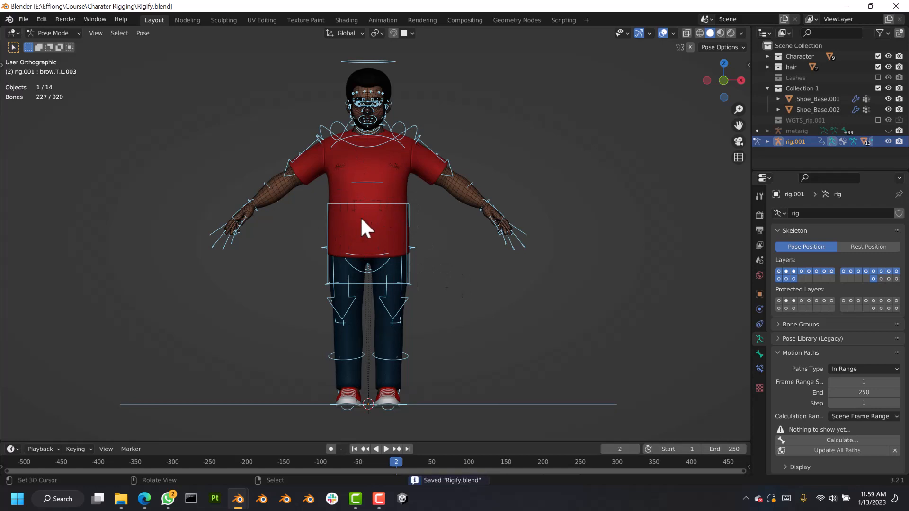
- Examine the finished rig from the front, checking the whole body and the face controls up close
key("KP_1")
middle_click_drag(407, 287, 417, 231, "shift")
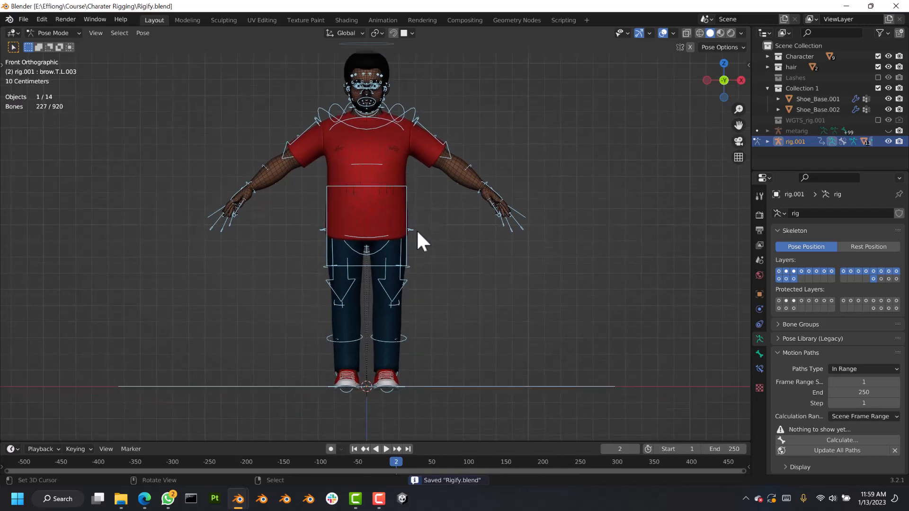
mouse_move(391, 300)
middle_mouse_down()
mouse_move(405, 309)
mouse_move(423, 294)
mouse_move(400, 311)
middle_mouse_up()
key("KP_1")
key("KP_1")
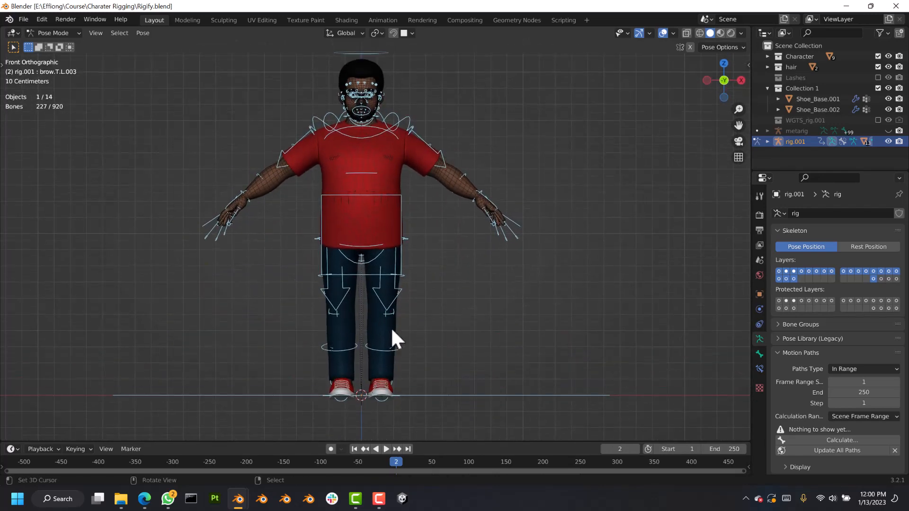
scroll(397, 339, "down", 3)
middle_click_drag(444, 368, 388, 274)
scroll(388, 303, "up", 5)
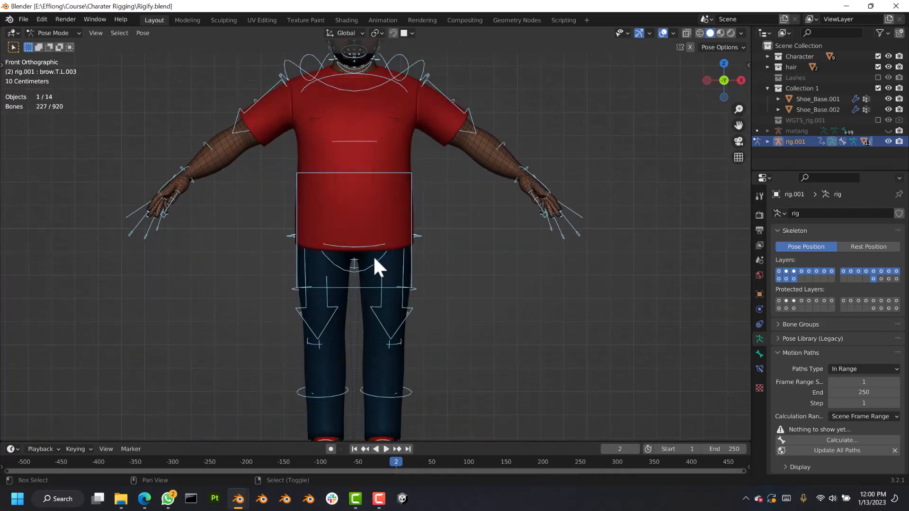
middle_click_drag(341, 232, 360, 310, "shift")
scroll(398, 90, "up", 7)
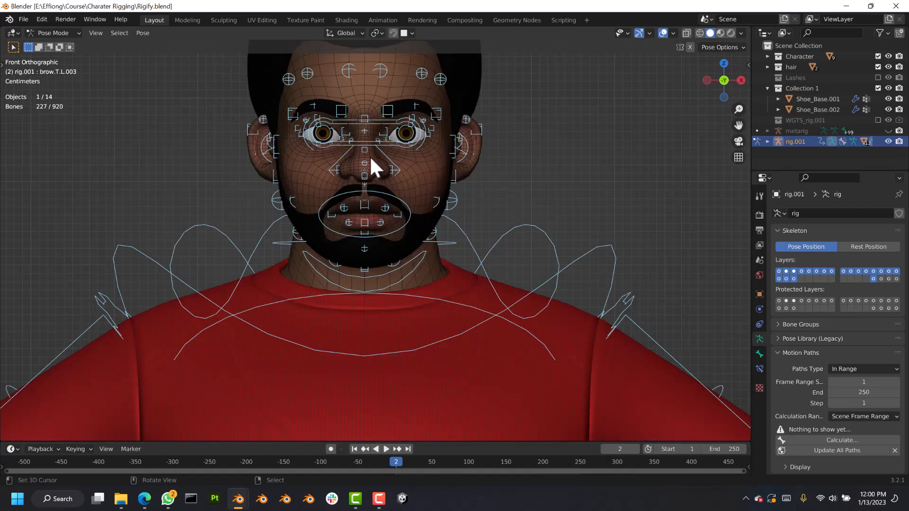
scroll(379, 175, "down", 6)
middle_click_drag(403, 219, 387, 194, "shift")
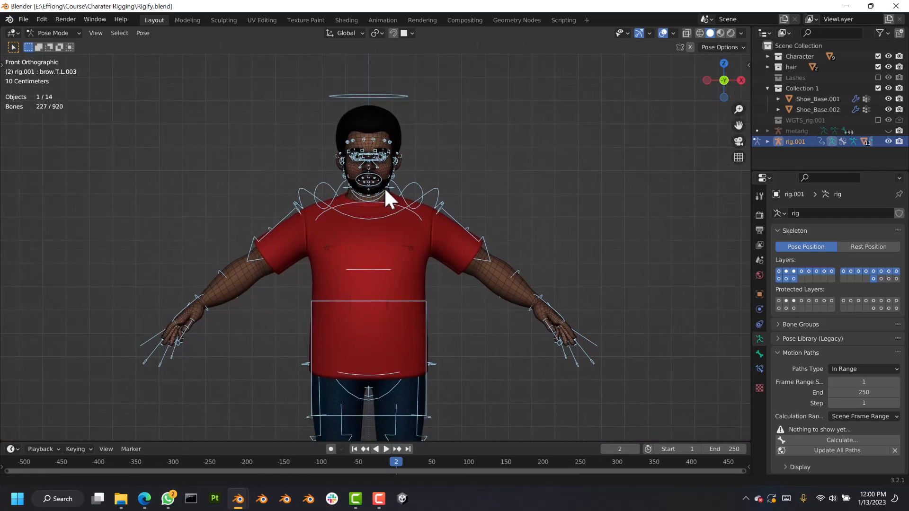